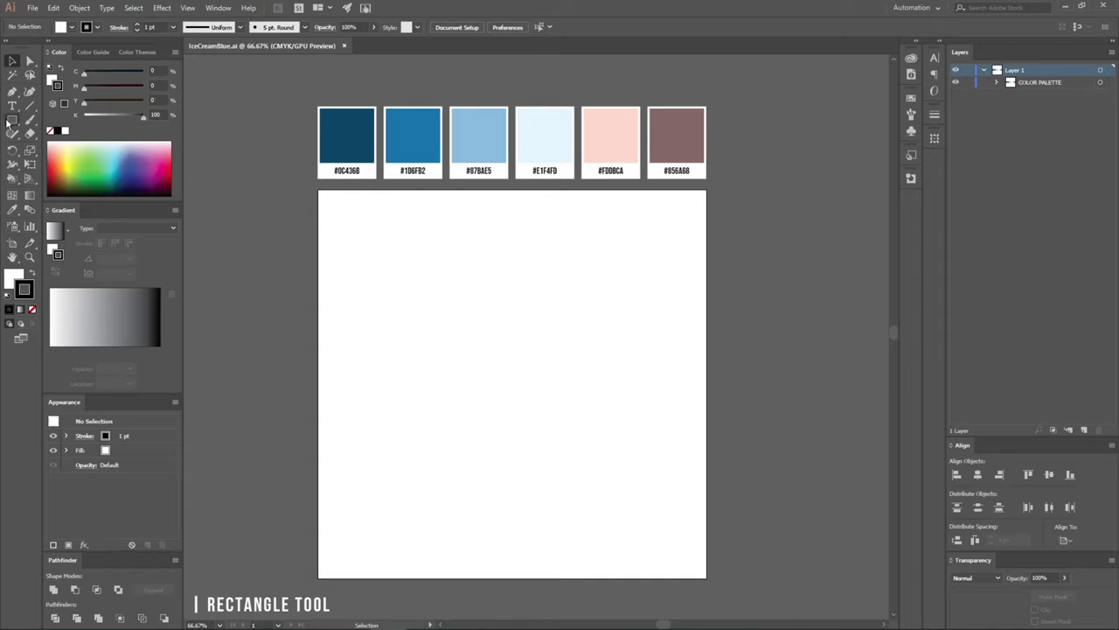
Draw a tall popsicle-body rectangle and a narrow stick rectangle overlapping its bottom
{"action": "left_click_drag", "start_coordinate": [463, 269], "coordinate": [558, 453]}
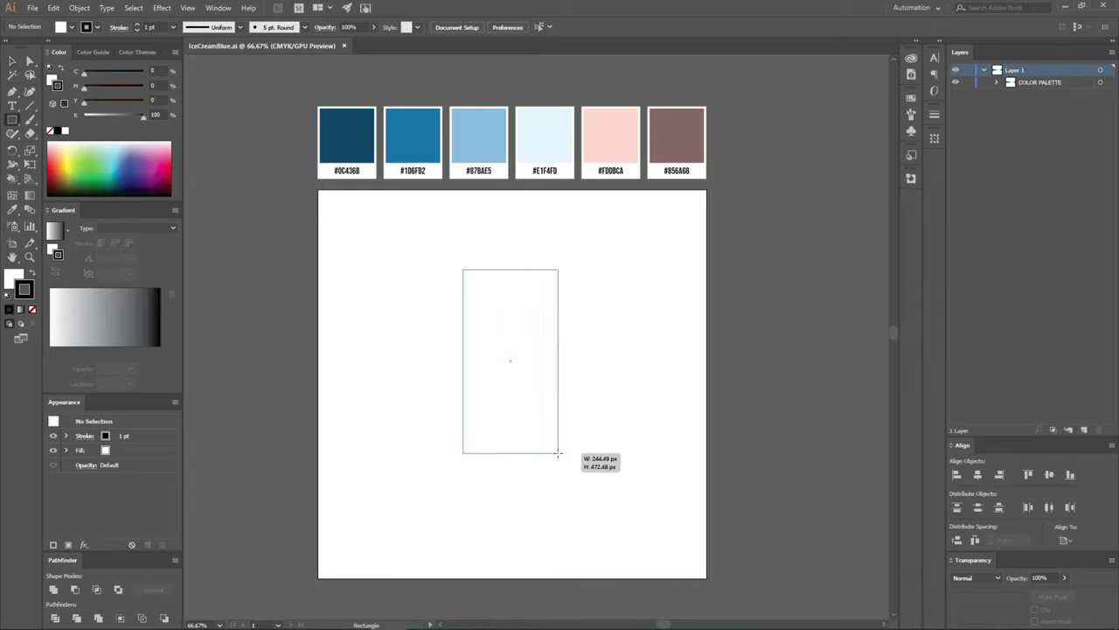
{"action": "left_click_drag", "start_coordinate": [558, 453], "coordinate": [526, 497]}
{"action": "scroll", "coordinate": [518, 480], "scroll_direction": "up", "scroll_amount": 1}
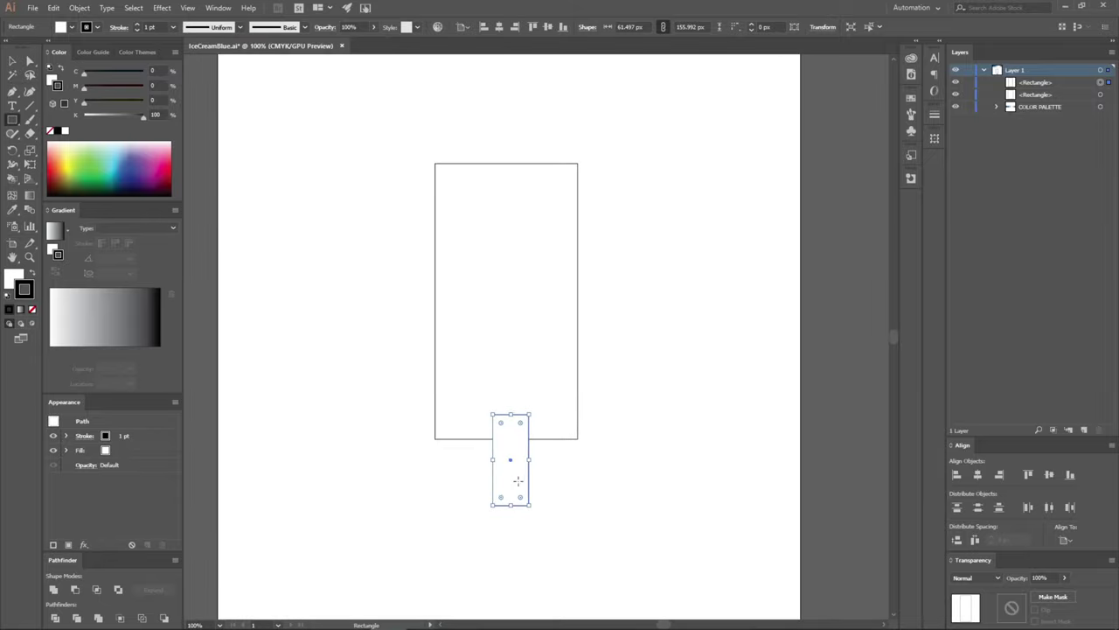
{"action": "left_click", "coordinate": [12, 61]}
{"action": "left_click", "coordinate": [547, 425]}
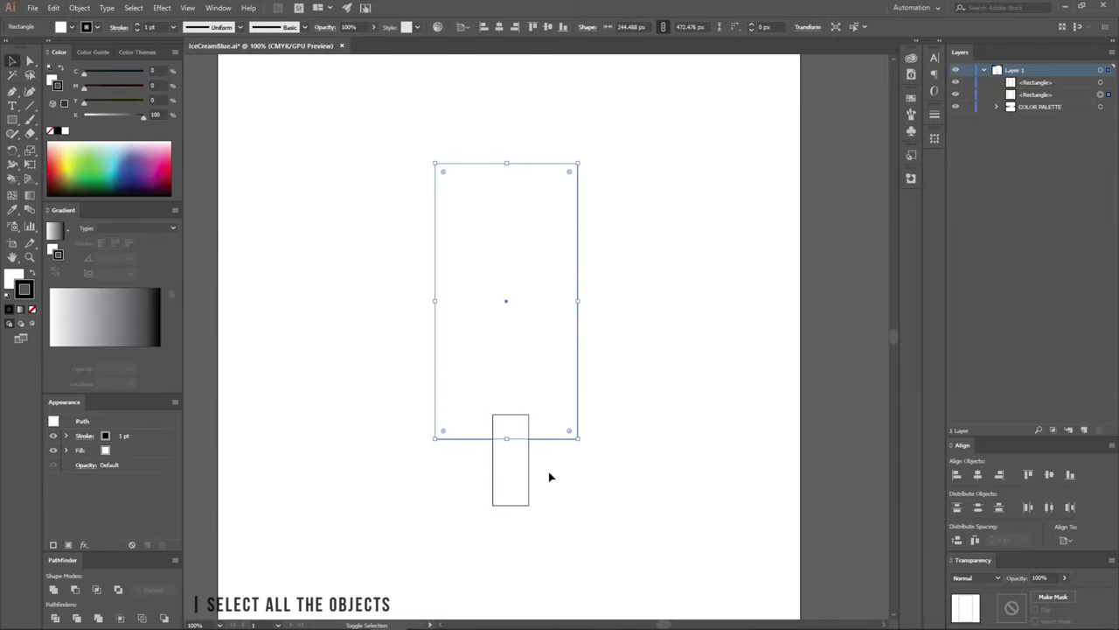
Horizontally centre the 61 × 156 px stick on the artboard using Align to Artboard
{"action": "left_click", "coordinate": [514, 447]}
{"action": "scroll", "coordinate": [568, 428], "scroll_direction": "down", "scroll_amount": 1}
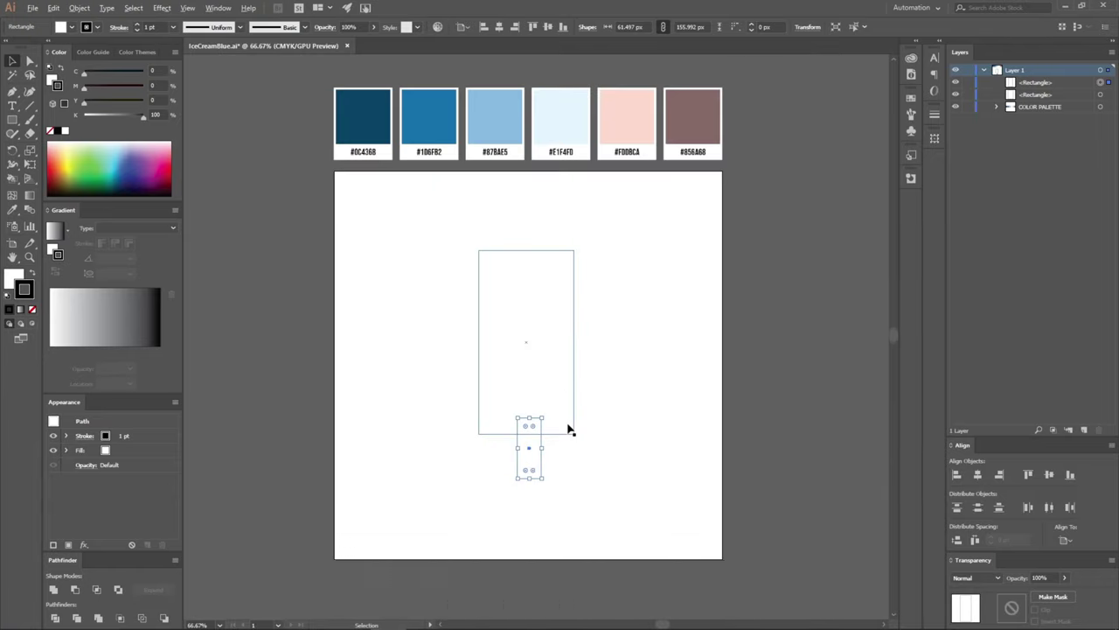
{"action": "left_click", "coordinate": [978, 476]}
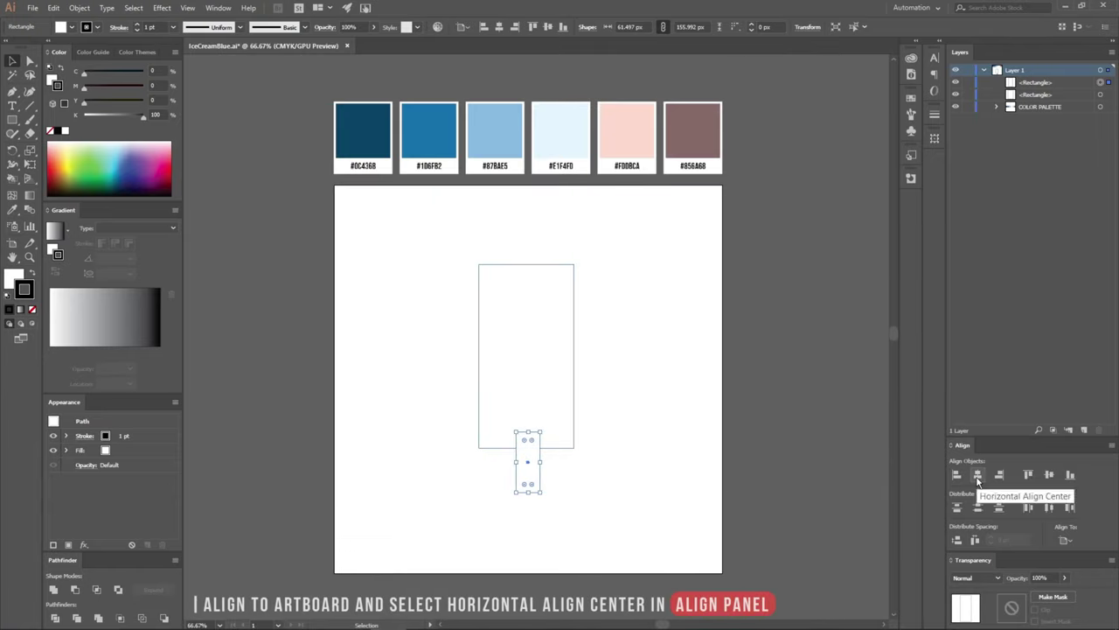
{"action": "left_click", "coordinate": [1065, 540]}
{"action": "left_click", "coordinate": [647, 507]}
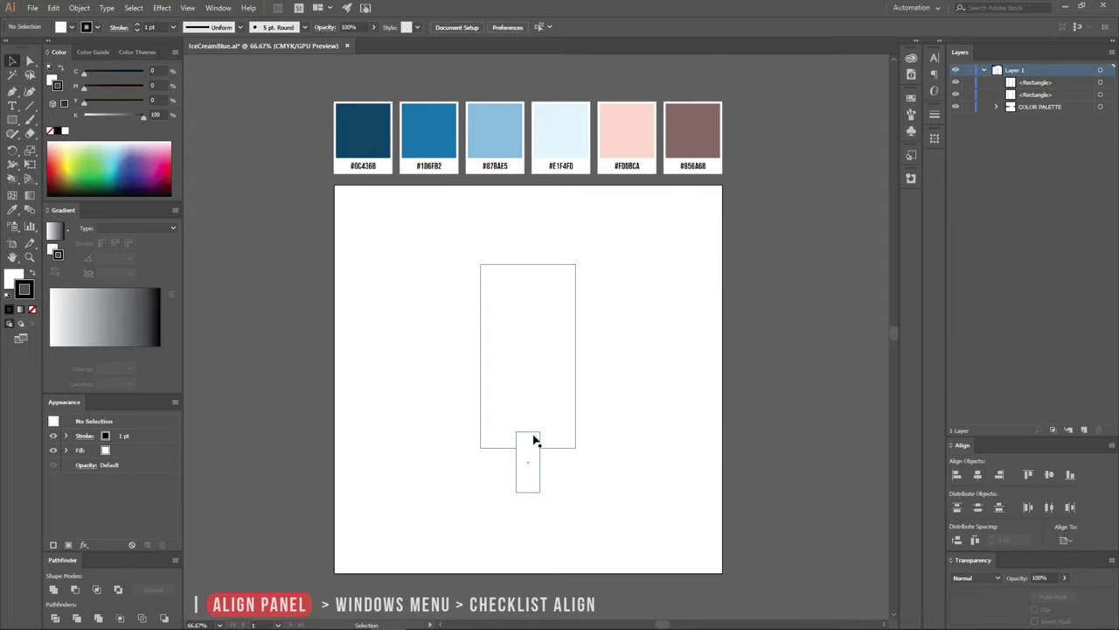
{"action": "scroll", "coordinate": [541, 460], "scroll_direction": "up", "scroll_amount": 1}
{"action": "scroll", "coordinate": [560, 451], "scroll_direction": "up", "scroll_amount": 1}
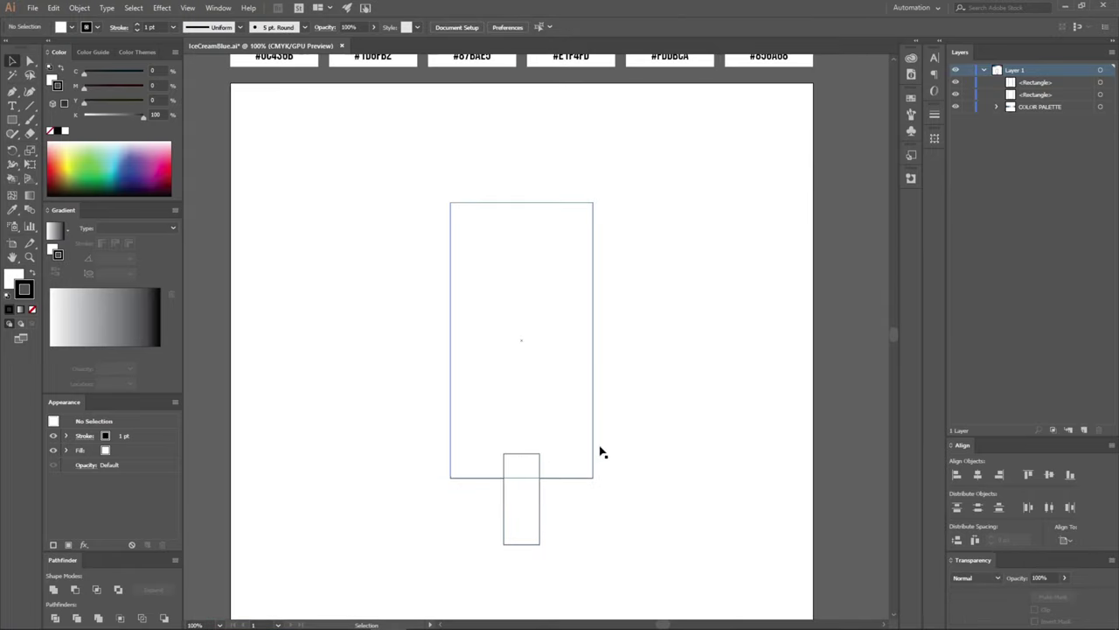
{"action": "left_click", "coordinate": [587, 478]}
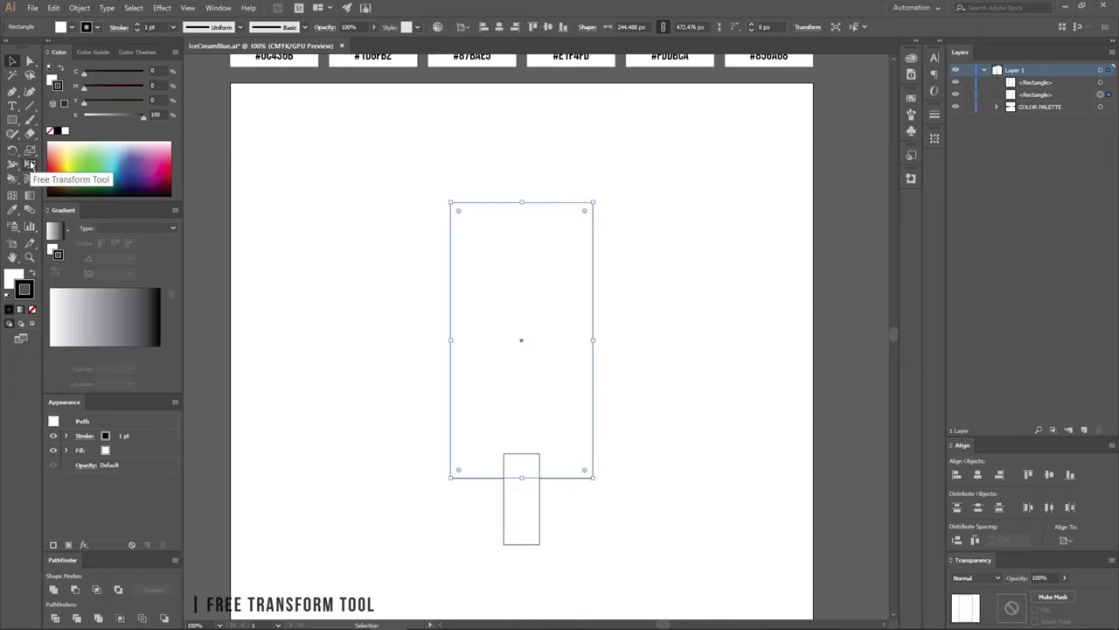
Narrow the body's top into a trapezoid with Free Transform's Perspective Distort
{"action": "left_click", "coordinate": [31, 164]}
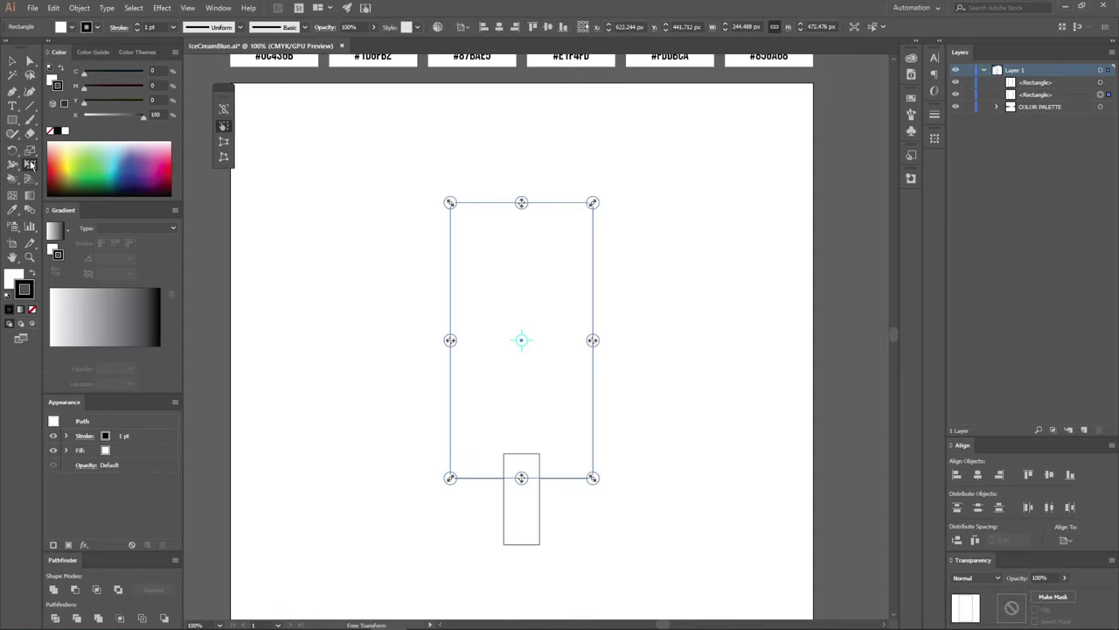
{"action": "left_click", "coordinate": [223, 149]}
{"action": "left_click_drag", "start_coordinate": [449, 202], "coordinate": [487, 206]}
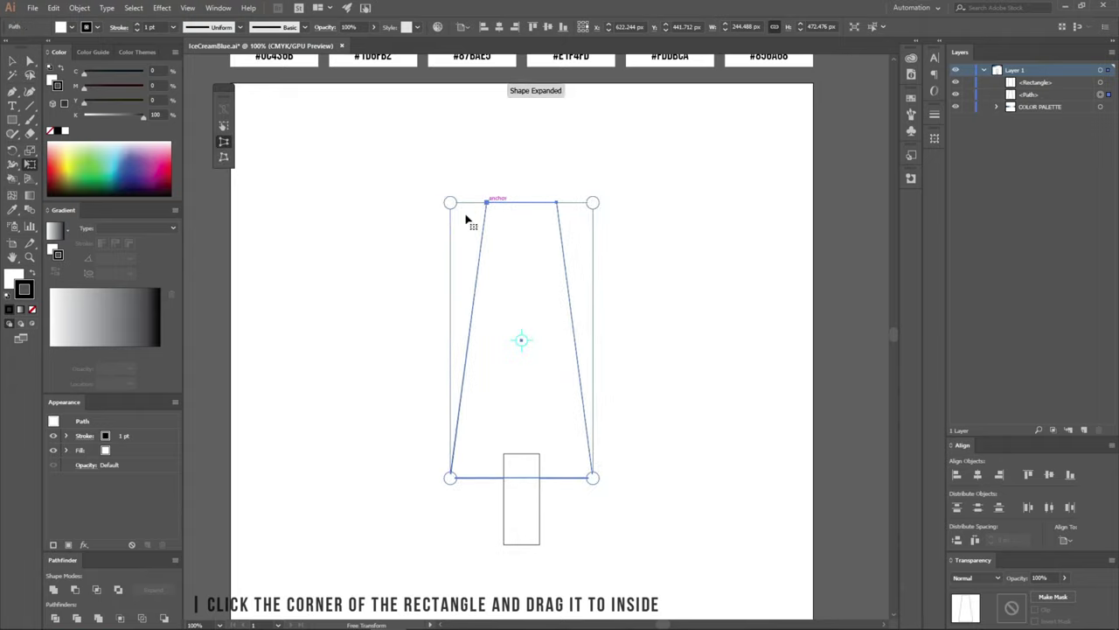
{"action": "key", "text": "v"}
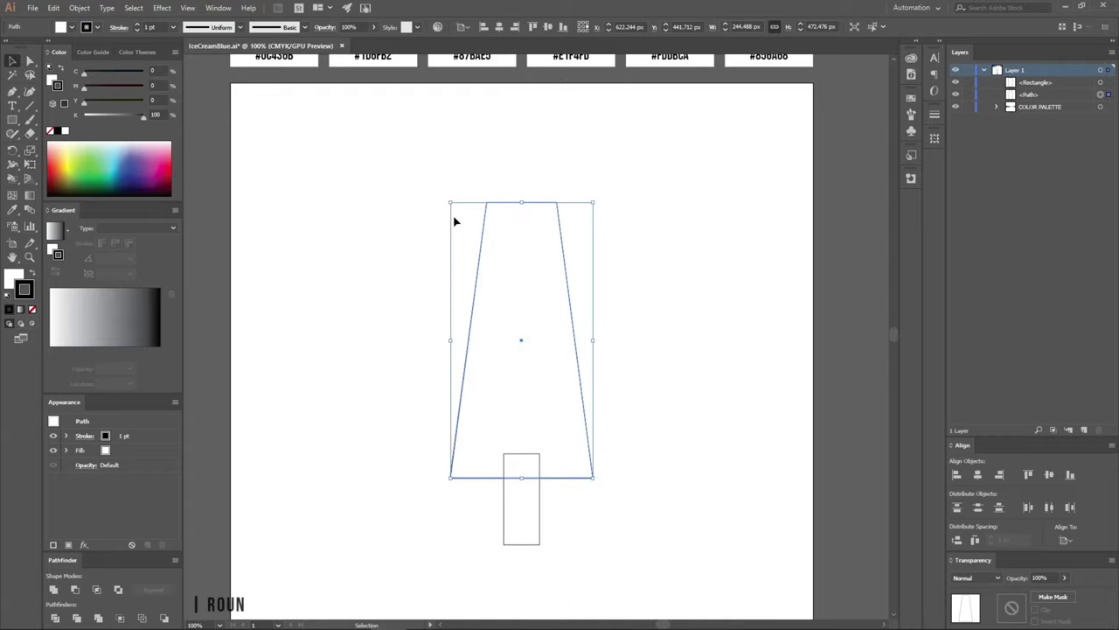
Round the trapezoid's two top corners into a full arc with live corners
{"action": "key", "text": "a"}
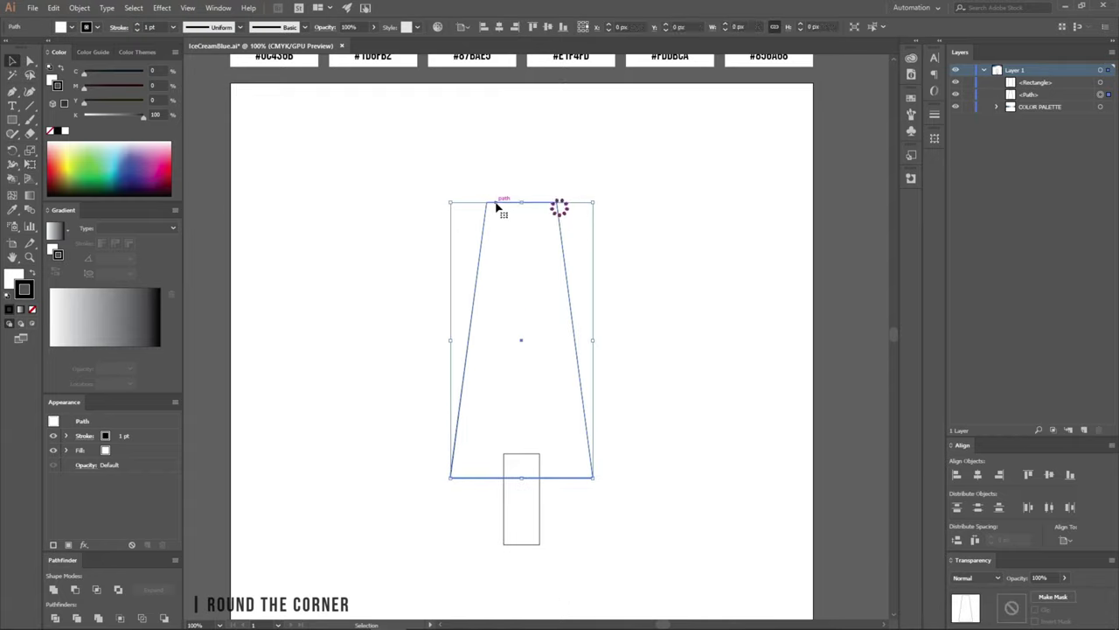
{"action": "left_click", "coordinate": [487, 203], "text": "ctrl"}
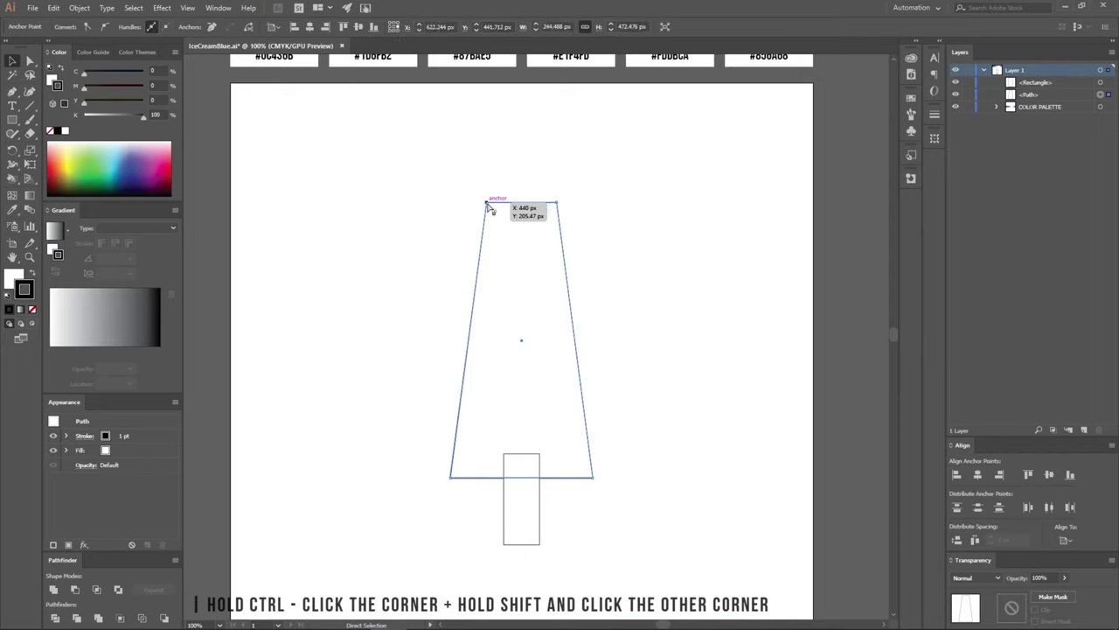
{"action": "left_click", "coordinate": [558, 203], "text": "shift"}
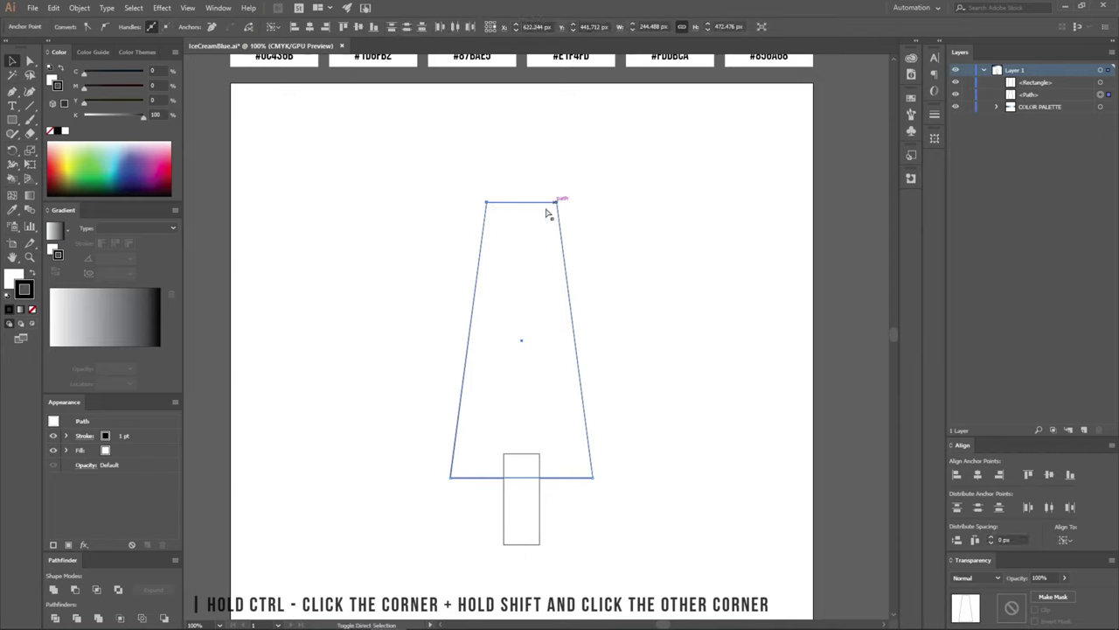
{"action": "left_click_drag", "start_coordinate": [494, 213], "coordinate": [531, 263]}
{"action": "key", "text": "v"}
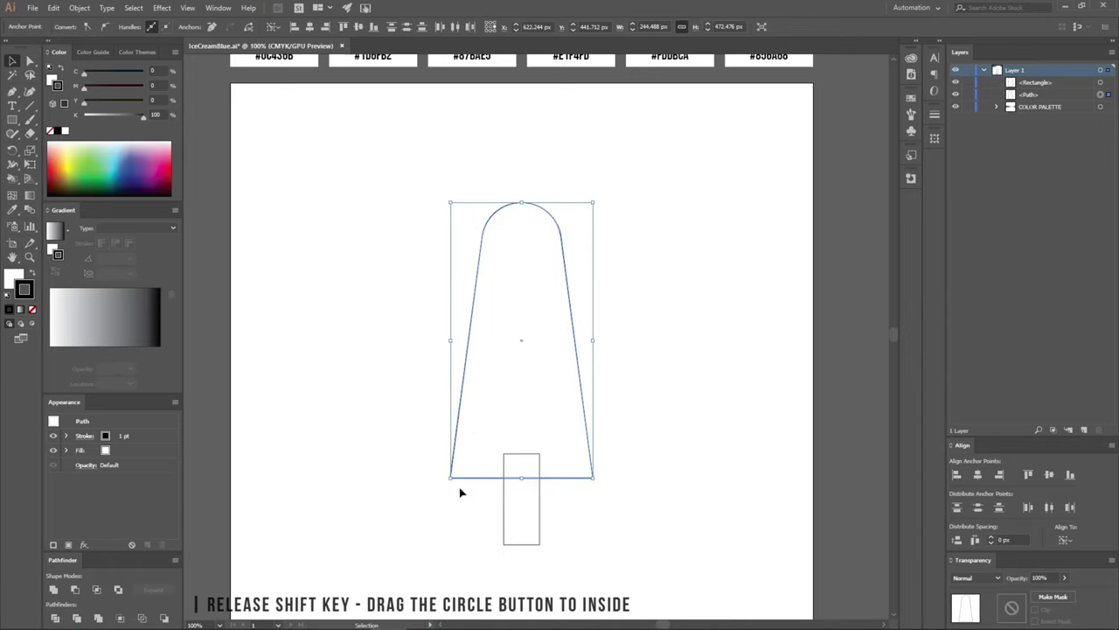
Gently round the body's bottom corners and move the stick about 20 px up into the body
{"action": "key", "text": "a"}
{"action": "left_click", "coordinate": [454, 480]}
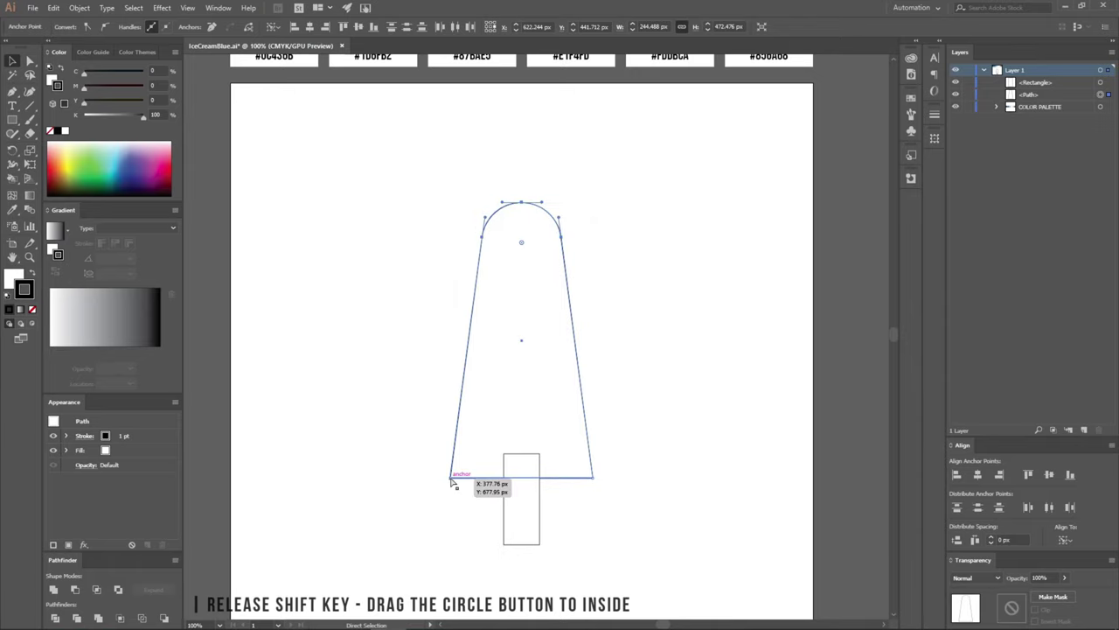
{"action": "left_click", "coordinate": [592, 477], "text": "shift"}
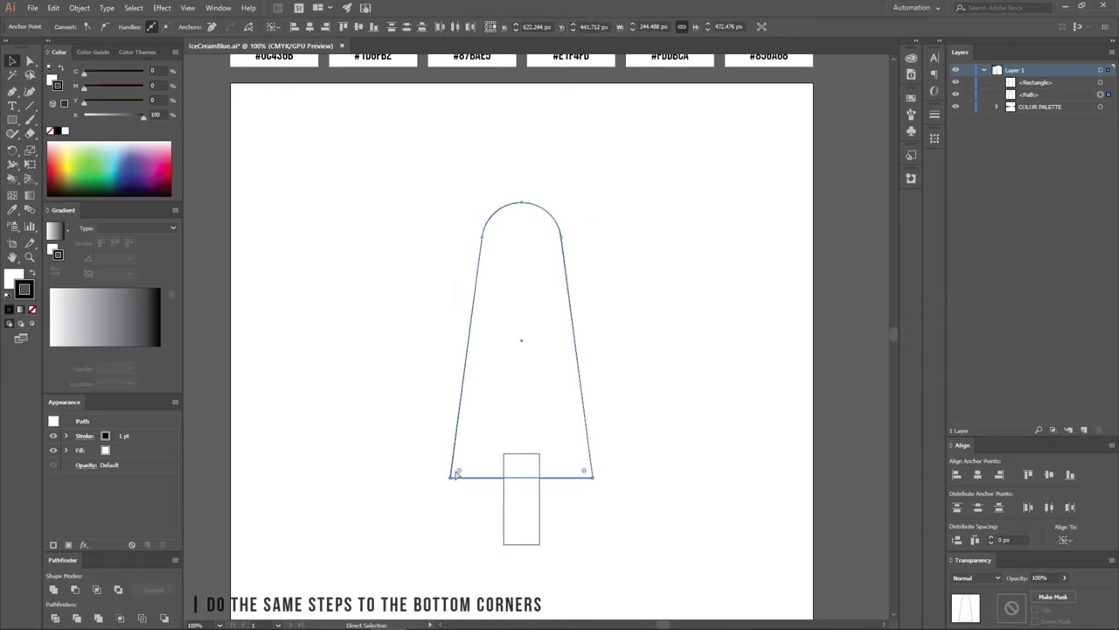
{"action": "left_click_drag", "start_coordinate": [461, 475], "coordinate": [465, 468]}
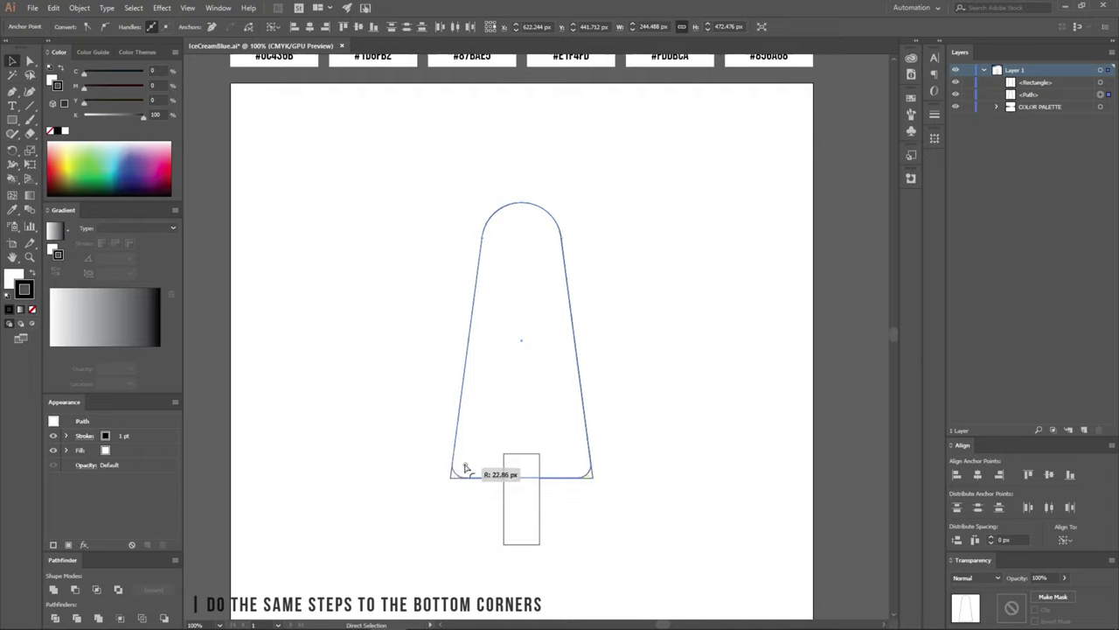
{"action": "key", "text": "v"}
{"action": "left_click", "coordinate": [636, 477]}
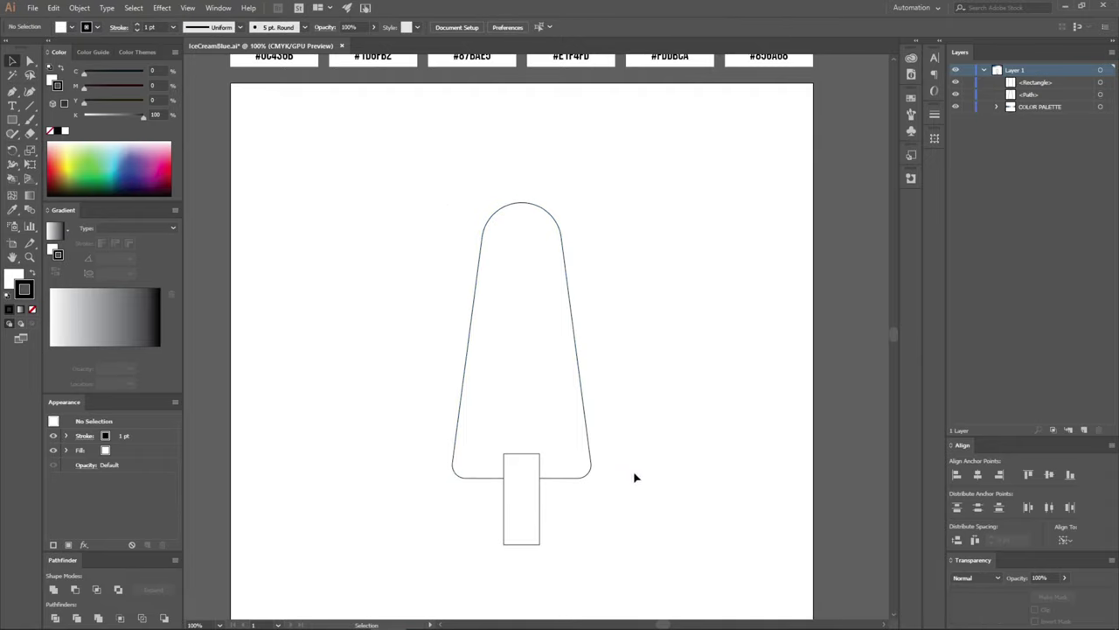
{"action": "left_click_drag", "start_coordinate": [534, 522], "coordinate": [537, 503]}
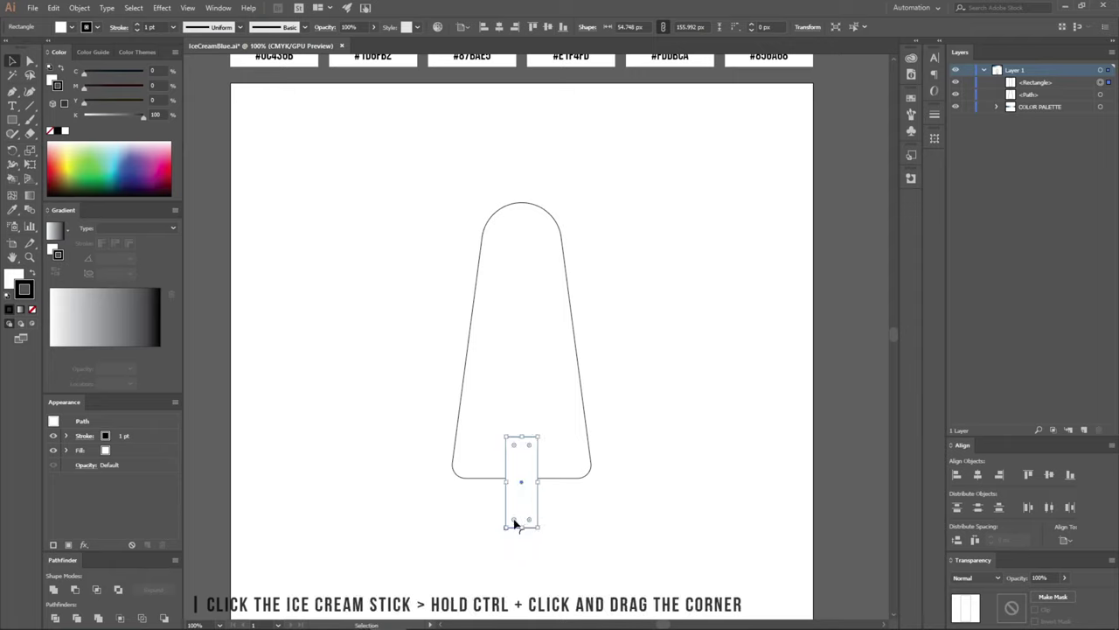
Fully round the stick's ends, then select body and stick and set Fill to None
{"action": "left_click_drag", "start_coordinate": [516, 521], "coordinate": [524, 512]}
{"action": "left_click", "coordinate": [580, 501]}
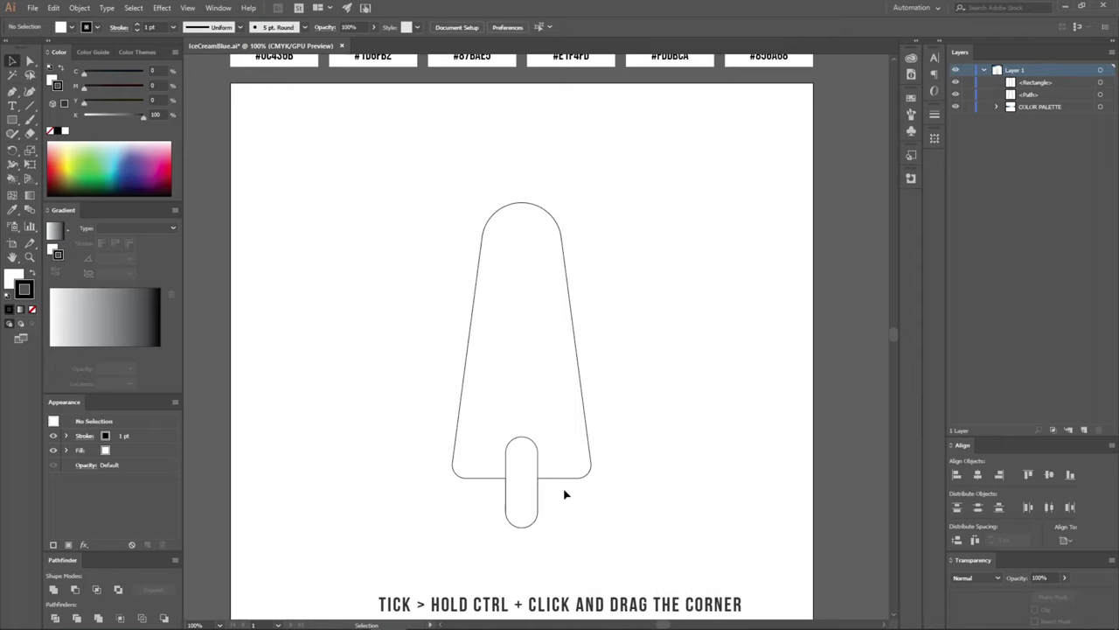
{"action": "left_click_drag", "start_coordinate": [598, 490], "coordinate": [415, 407]}
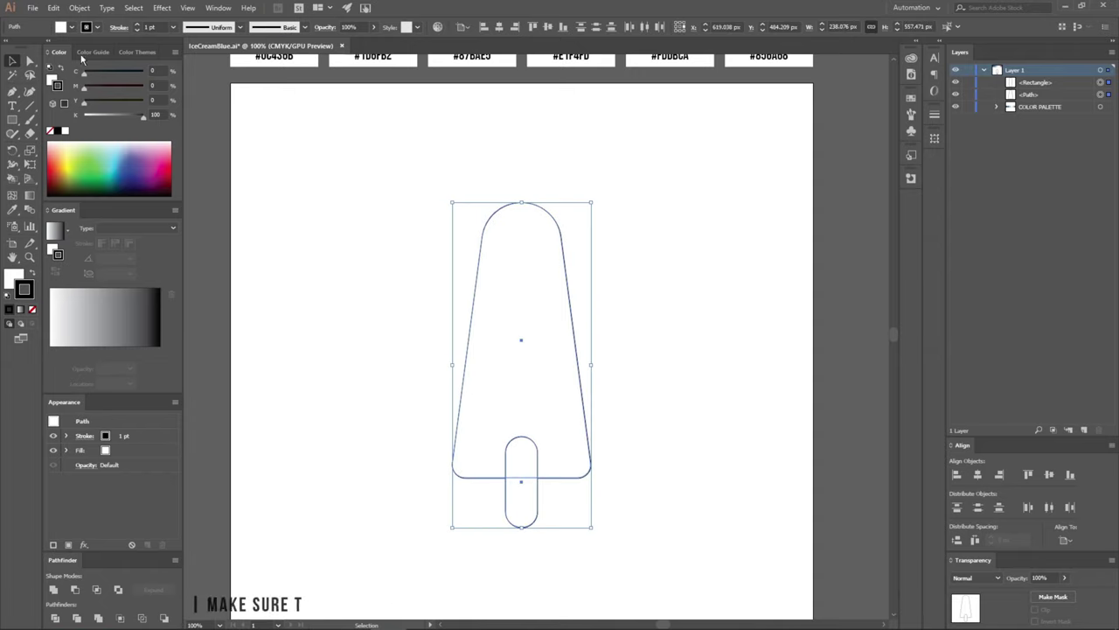
{"action": "left_click", "coordinate": [61, 28]}
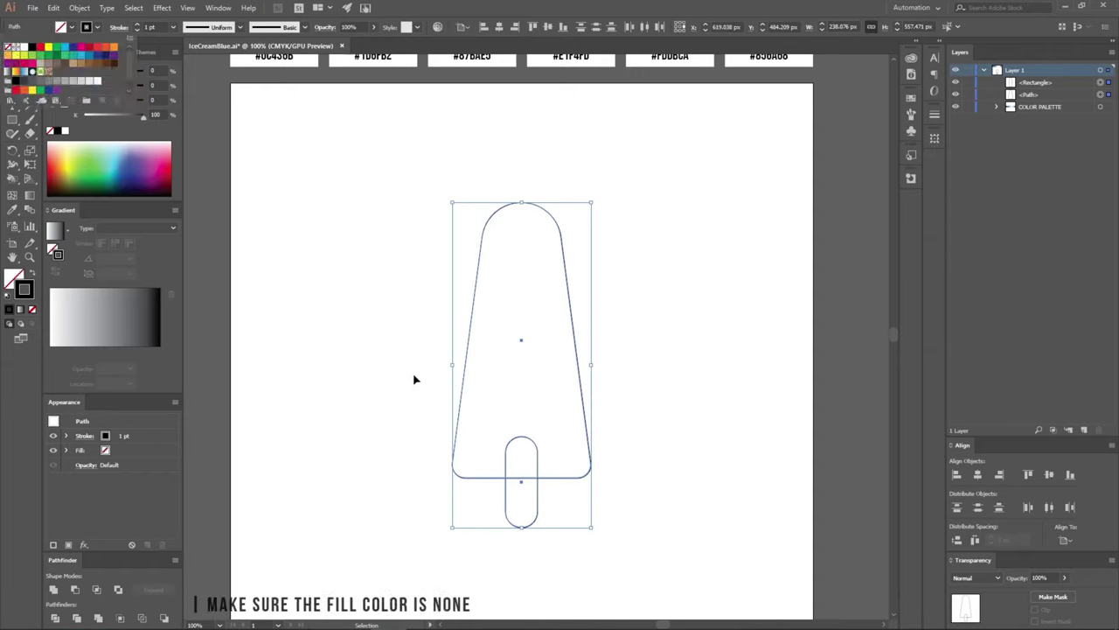
{"action": "left_click", "coordinate": [300, 290]}
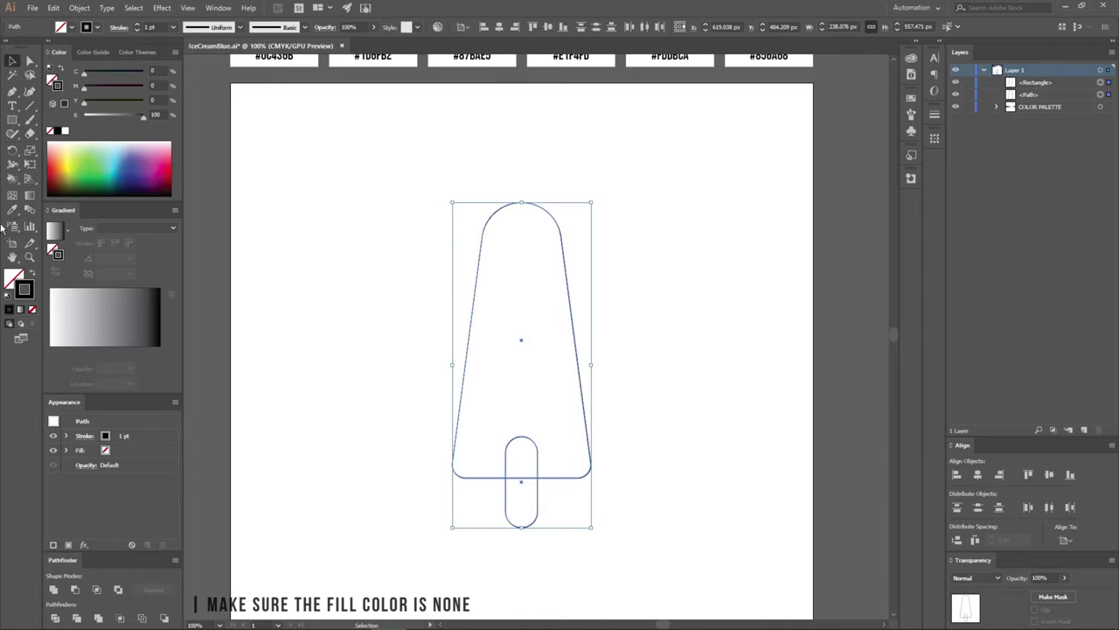
Delete the stick section inside the body by Alt-clicking it with the Shape Builder Tool
{"action": "right_click", "coordinate": [12, 180]}
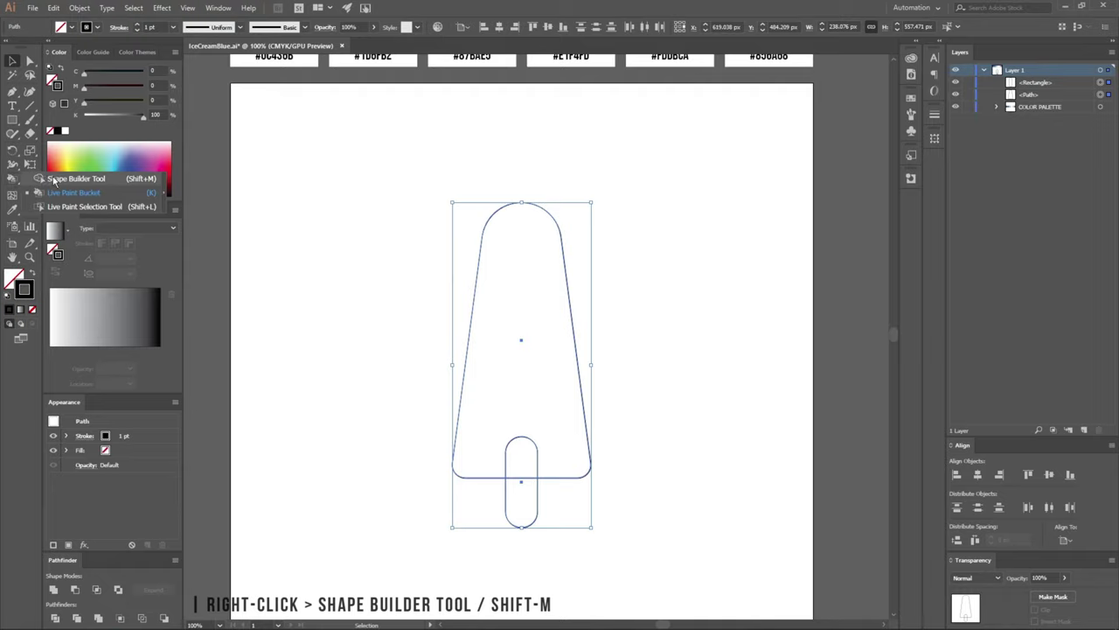
{"action": "left_click", "coordinate": [54, 180]}
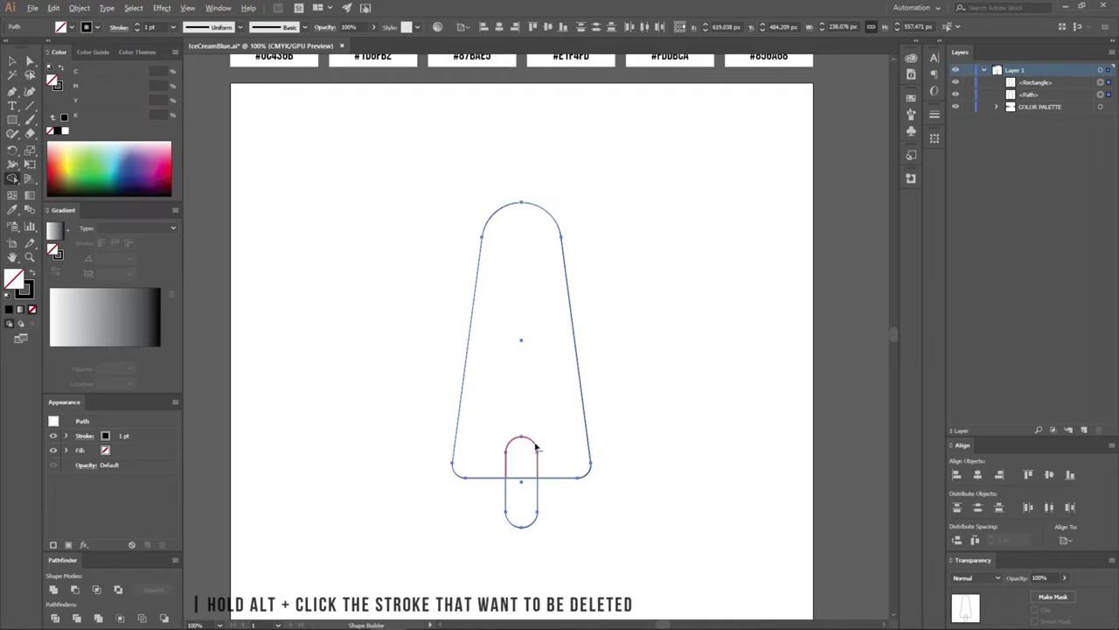
{"action": "left_click", "coordinate": [537, 448], "text": "alt"}
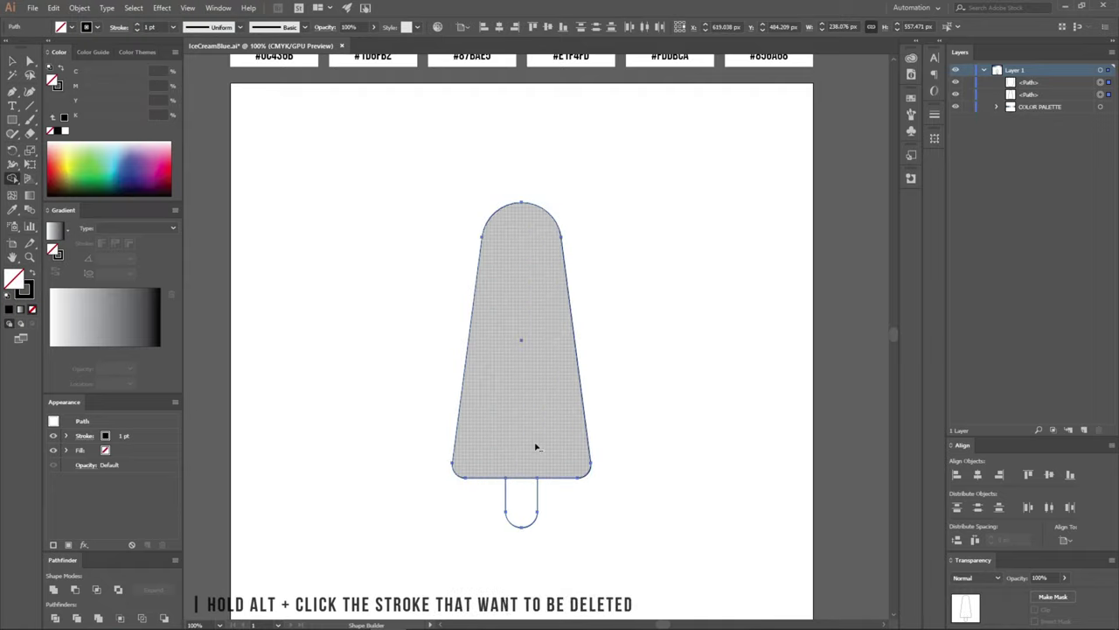
{"action": "left_click", "coordinate": [15, 62]}
{"action": "left_click", "coordinate": [665, 368]}
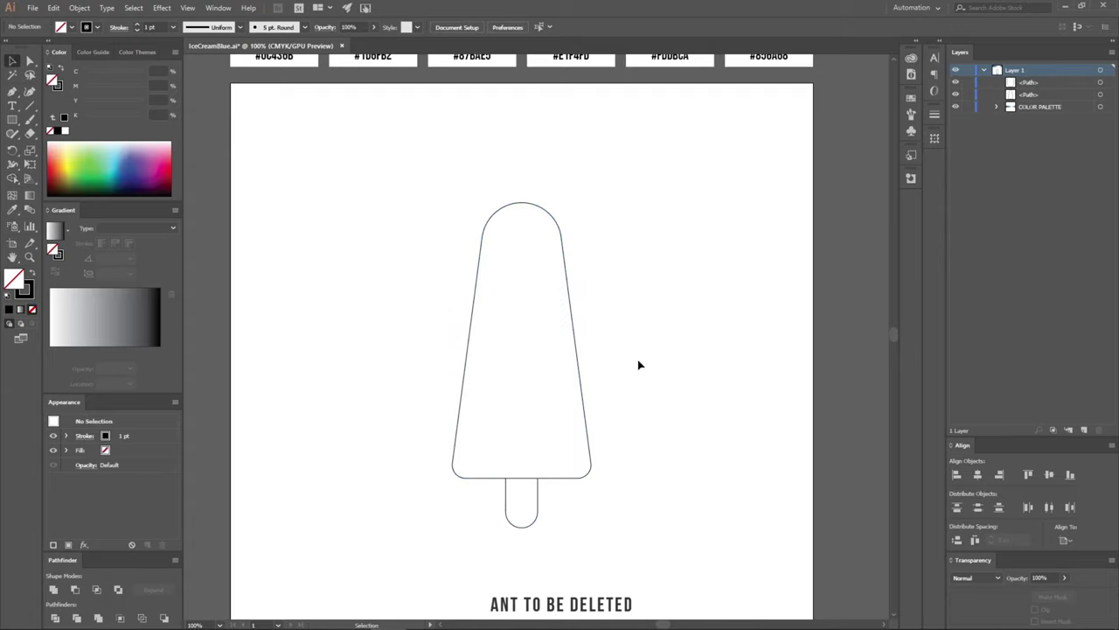
Pen a stepped, Shift-constrained drip line across the upper body from left to right edge
{"action": "left_click_drag", "start_coordinate": [396, 300], "coordinate": [380, 284]}
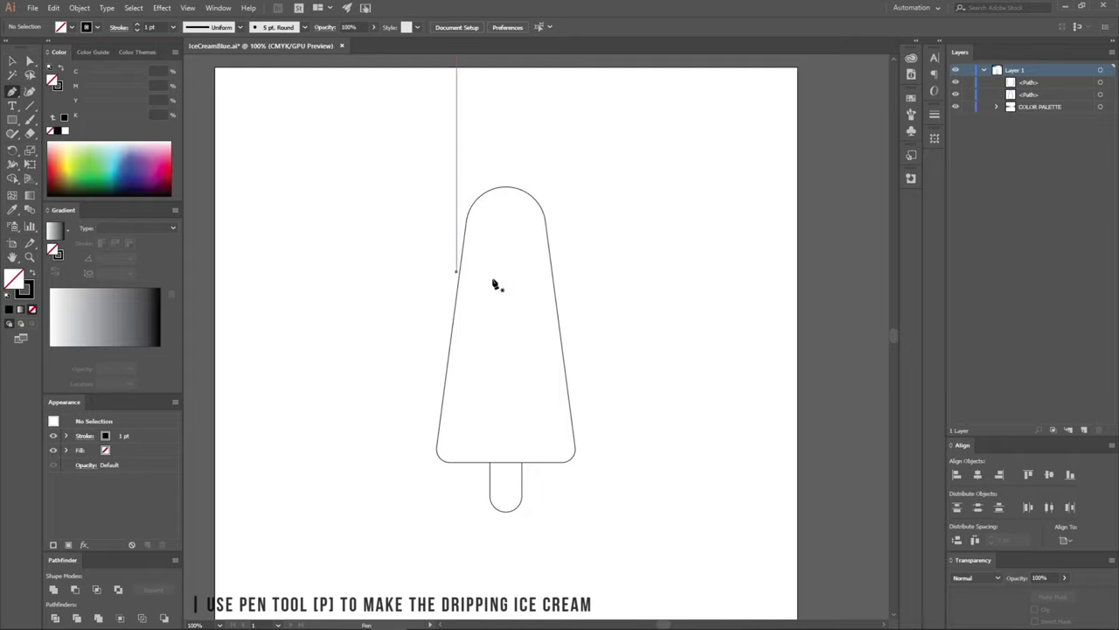
{"action": "scroll", "coordinate": [495, 316], "scroll_direction": "up", "scroll_amount": 3}
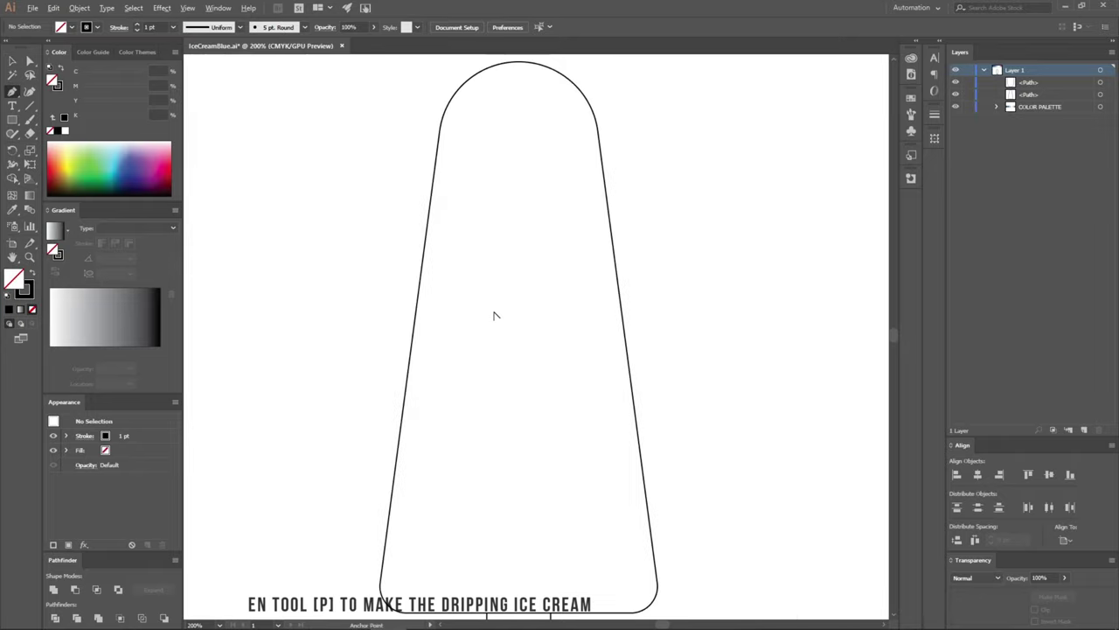
{"action": "scroll", "coordinate": [495, 312], "scroll_direction": "up", "scroll_amount": 2}
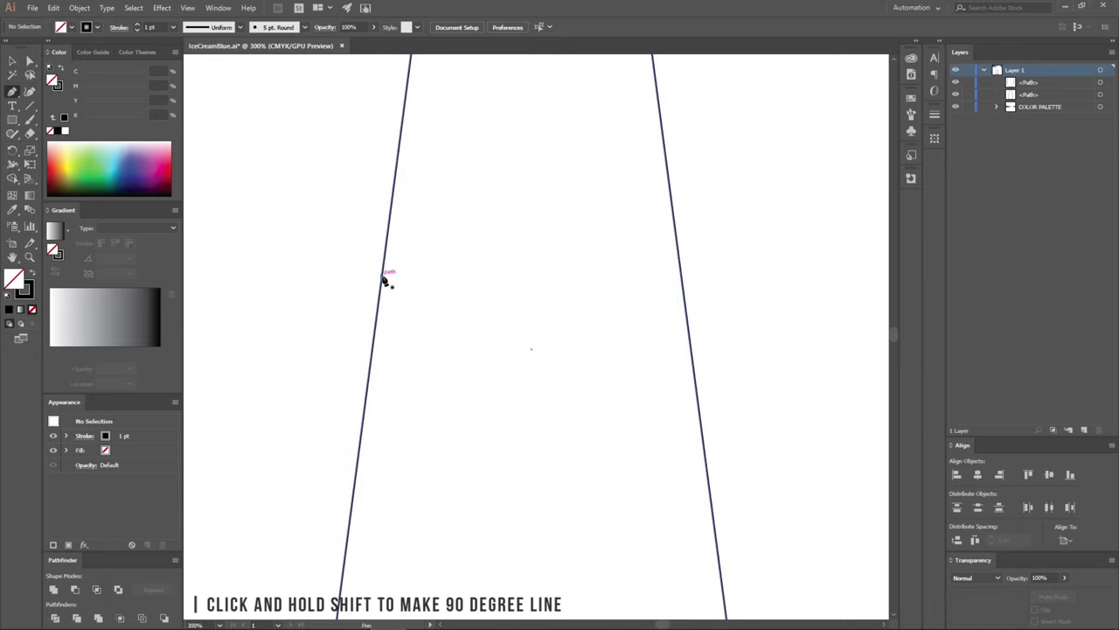
{"action": "left_click", "coordinate": [382, 278]}
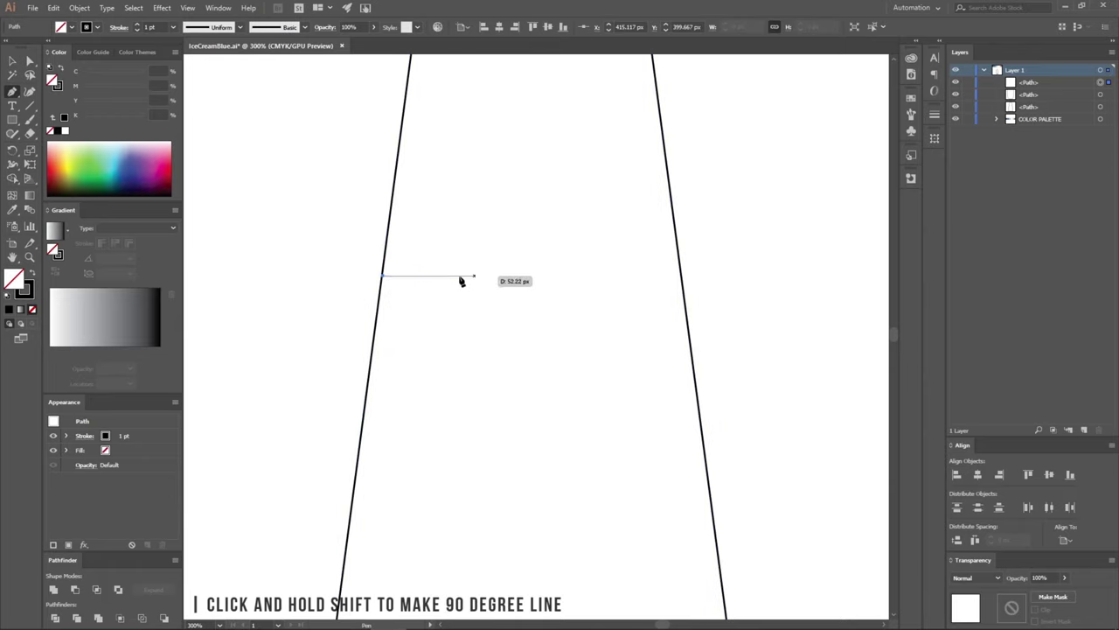
{"action": "left_click", "coordinate": [437, 276]}
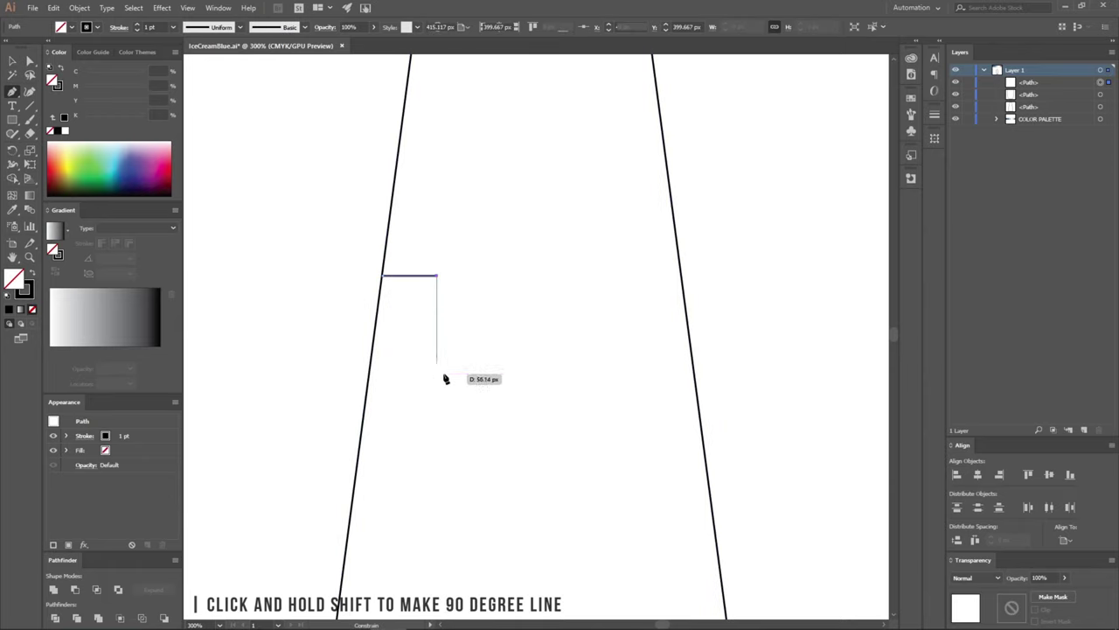
{"action": "left_click", "coordinate": [438, 374]}
{"action": "left_click", "coordinate": [483, 375]}
{"action": "left_click", "coordinate": [483, 276]}
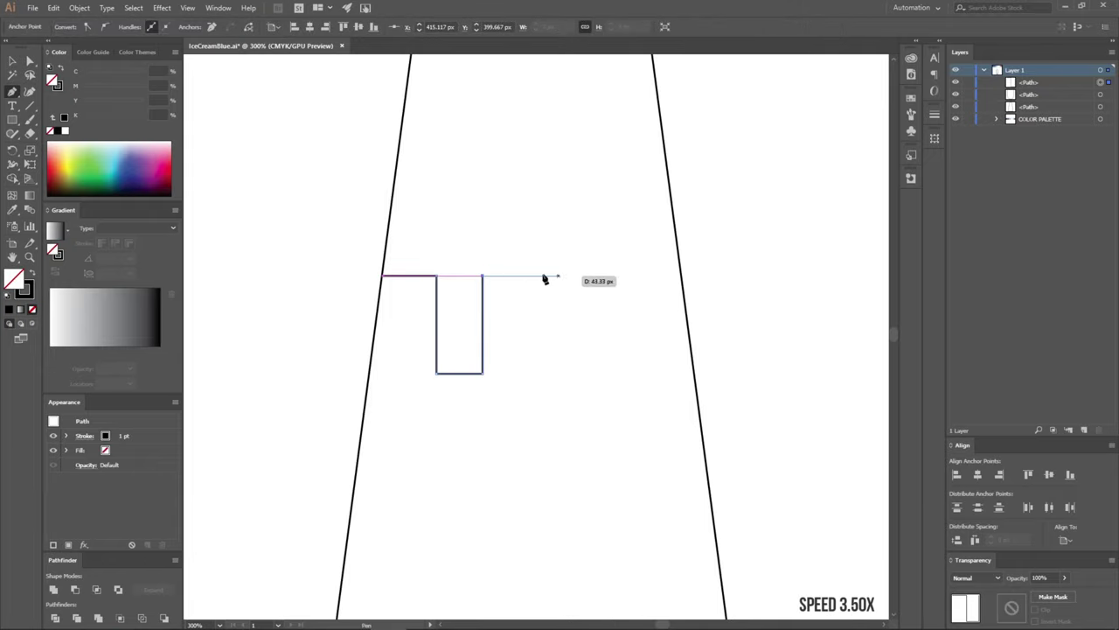
{"action": "left_click", "coordinate": [535, 276]}
{"action": "left_click", "coordinate": [535, 424]}
{"action": "left_click", "coordinate": [590, 424]}
{"action": "left_click", "coordinate": [589, 261]}
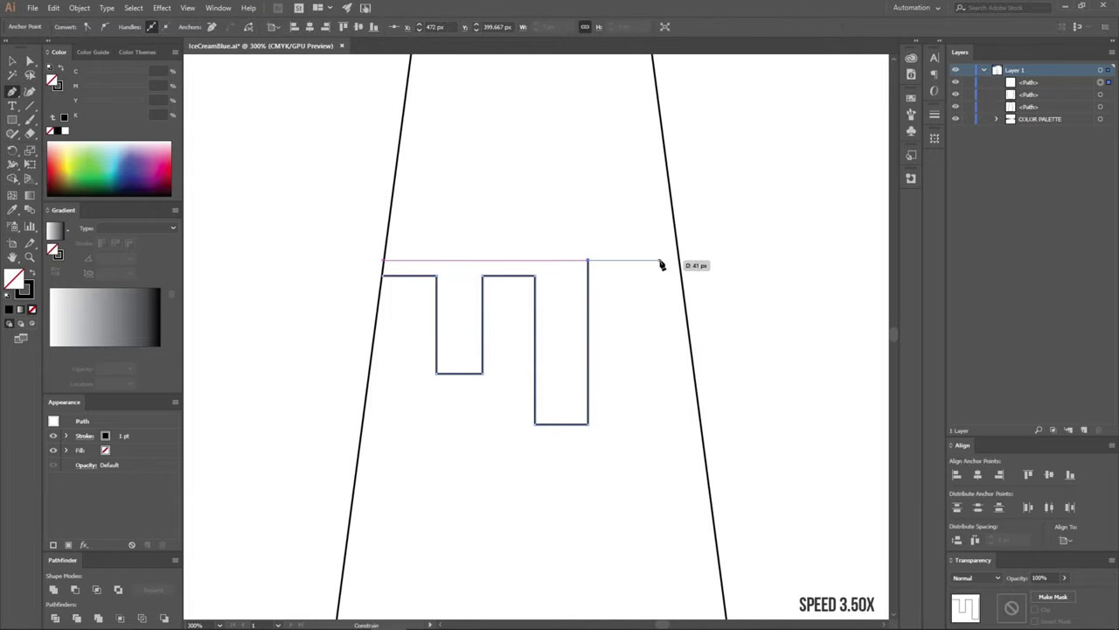
{"action": "left_click", "coordinate": [612, 260]}
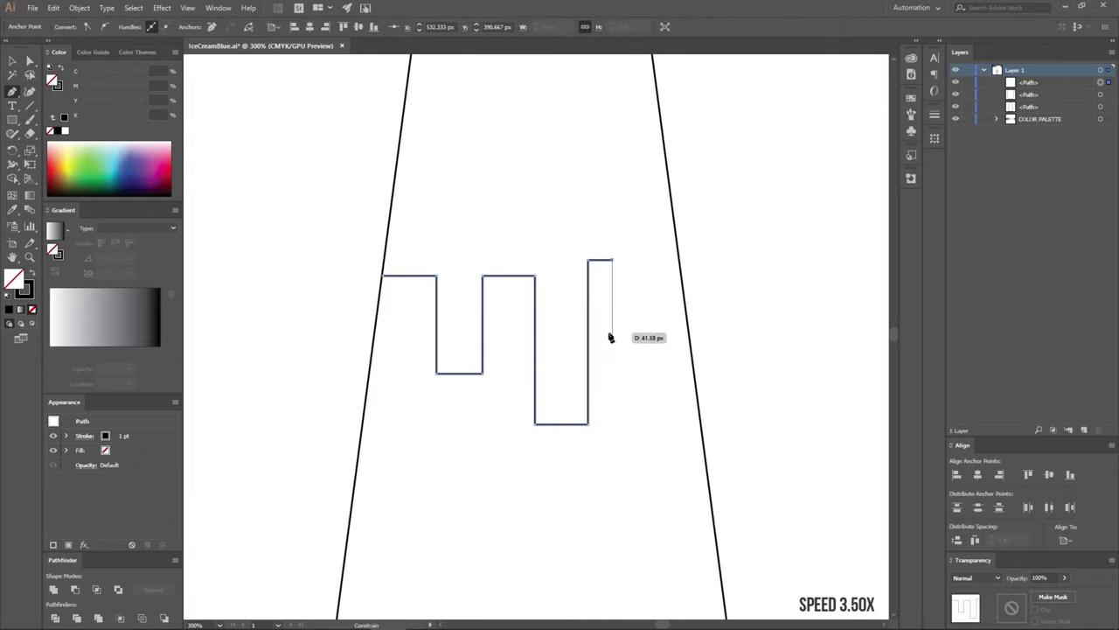
{"action": "left_click", "coordinate": [612, 328]}
{"action": "left_click", "coordinate": [651, 328]}
{"action": "left_click", "coordinate": [651, 288]}
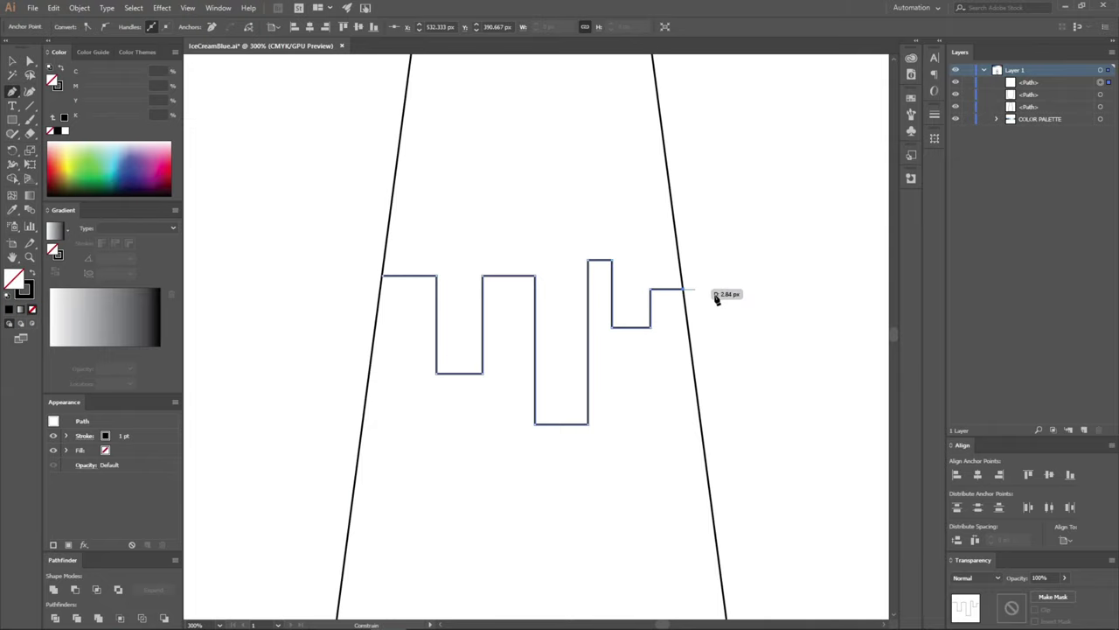
{"action": "key", "text": "Escape"}
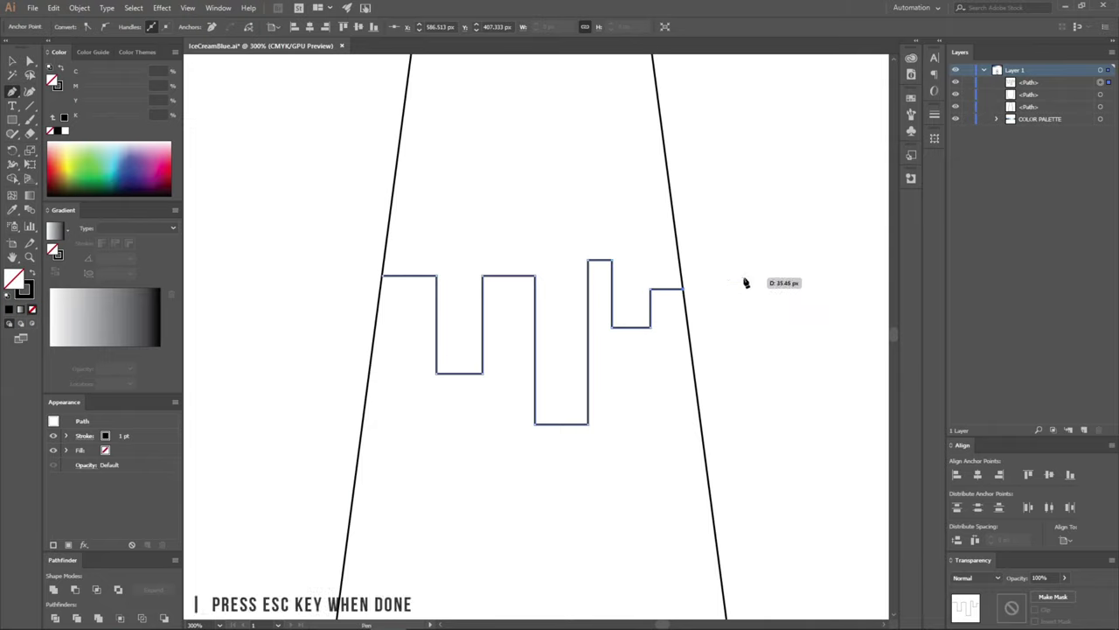
Round every corner of the stepped drip line with the live-corner widgets
{"action": "key", "text": "v"}
{"action": "left_click", "coordinate": [745, 281]}
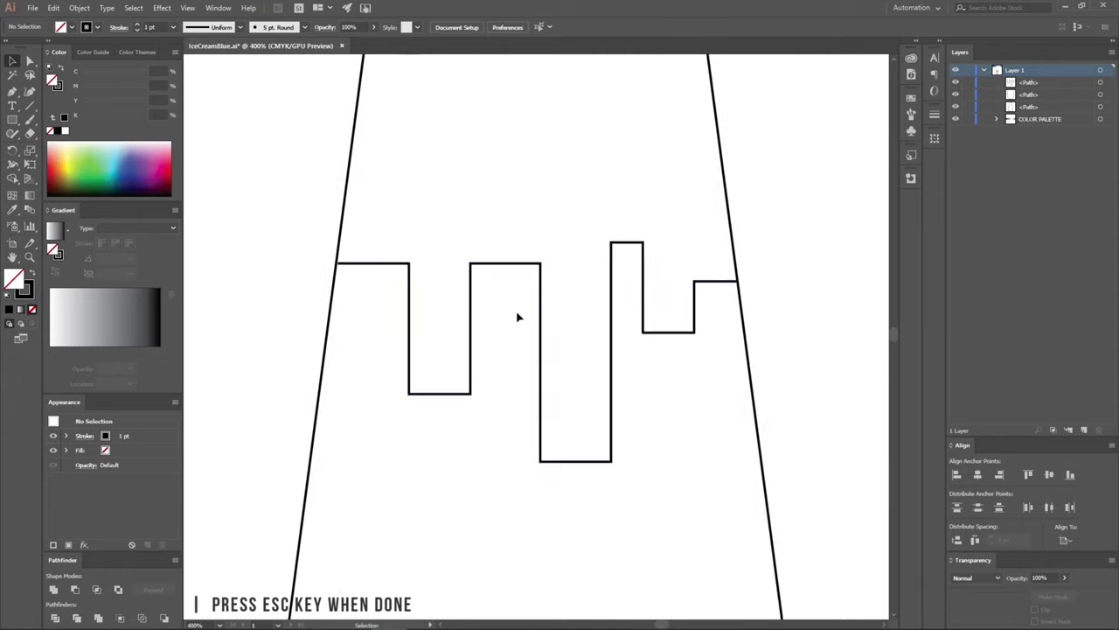
{"action": "scroll", "coordinate": [517, 317], "scroll_direction": "up", "scroll_amount": 1}
{"action": "left_click", "coordinate": [469, 367]}
{"action": "key", "text": "a"}
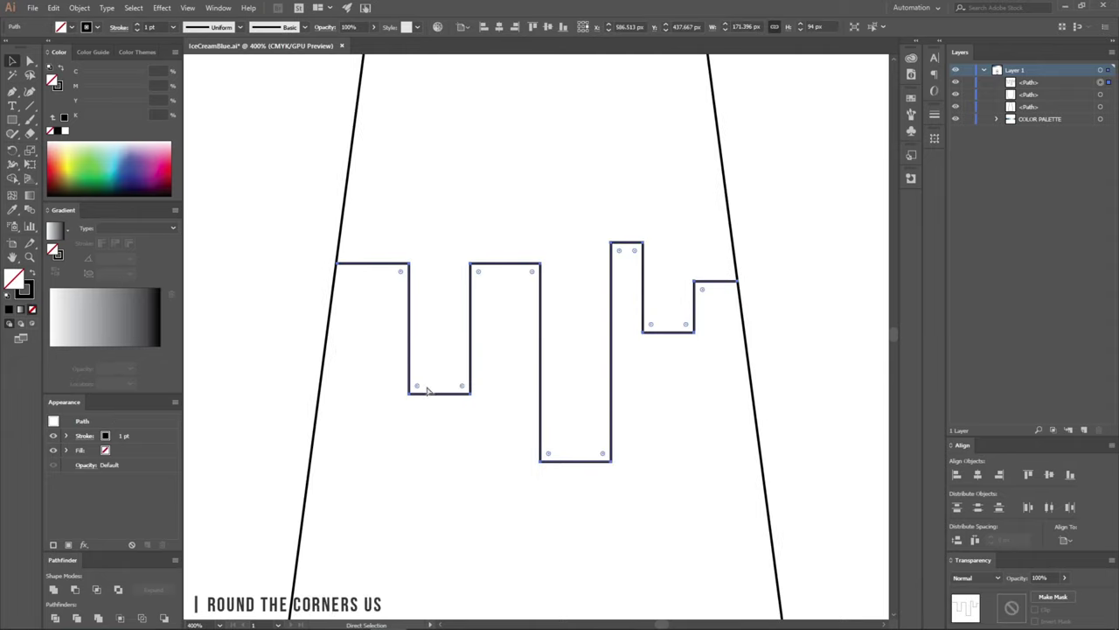
{"action": "left_click_drag", "start_coordinate": [418, 386], "coordinate": [447, 350]}
{"action": "key", "text": "v"}
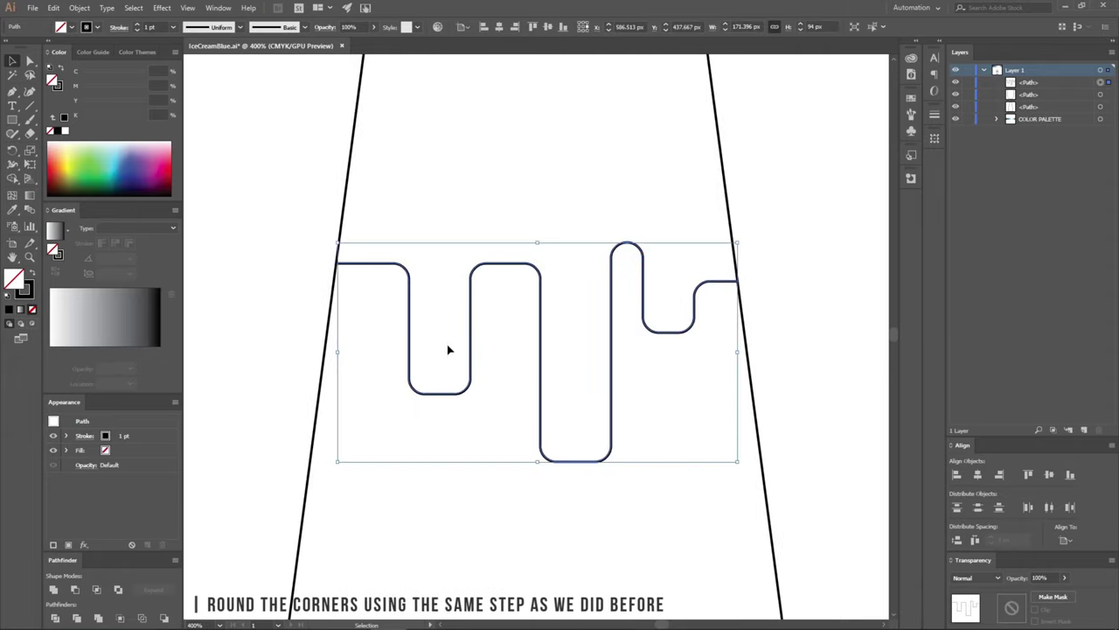
{"action": "left_click", "coordinate": [517, 357]}
{"action": "scroll", "coordinate": [445, 370], "scroll_direction": "up", "scroll_amount": 1}
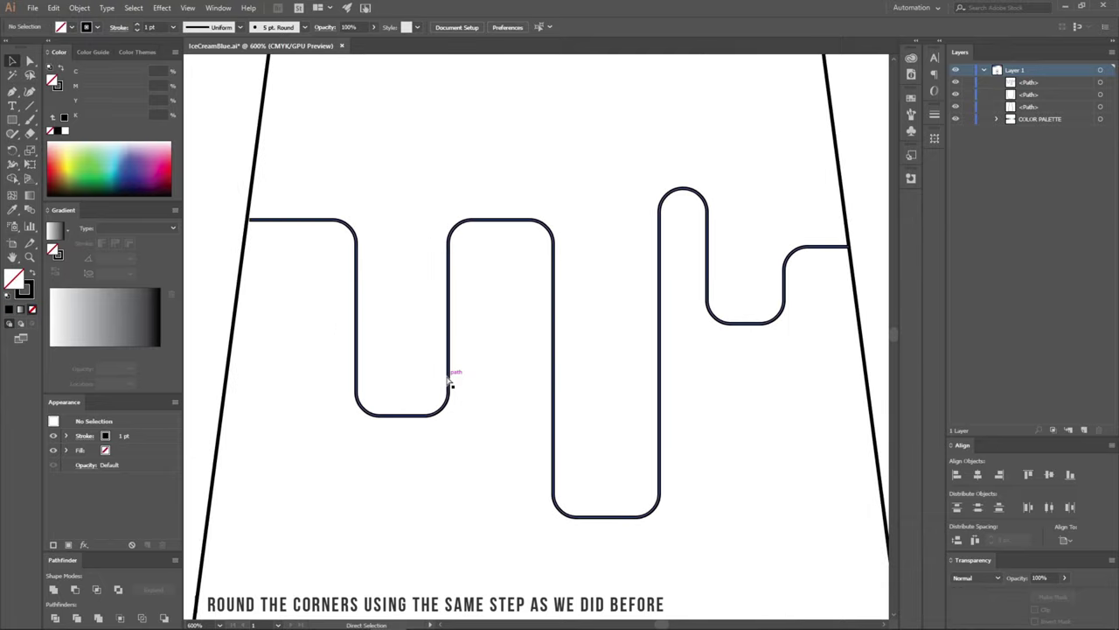
Make the long drip's bottom a full curve and the middle arch's top a semicircle
{"action": "key", "text": "a"}
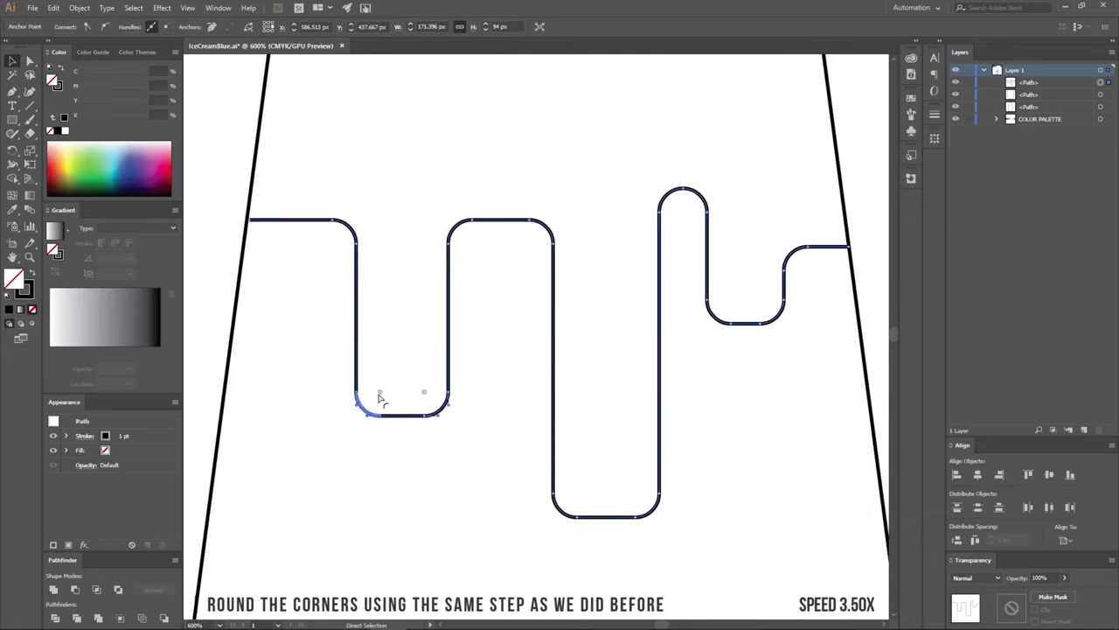
{"action": "left_click_drag", "start_coordinate": [353, 418], "coordinate": [463, 366]}
{"action": "mouse_move", "coordinate": [538, 535]}
{"action": "left_mouse_down"}
{"action": "mouse_move", "coordinate": [675, 494]}
{"action": "mouse_move", "coordinate": [607, 465]}
{"action": "left_mouse_up"}
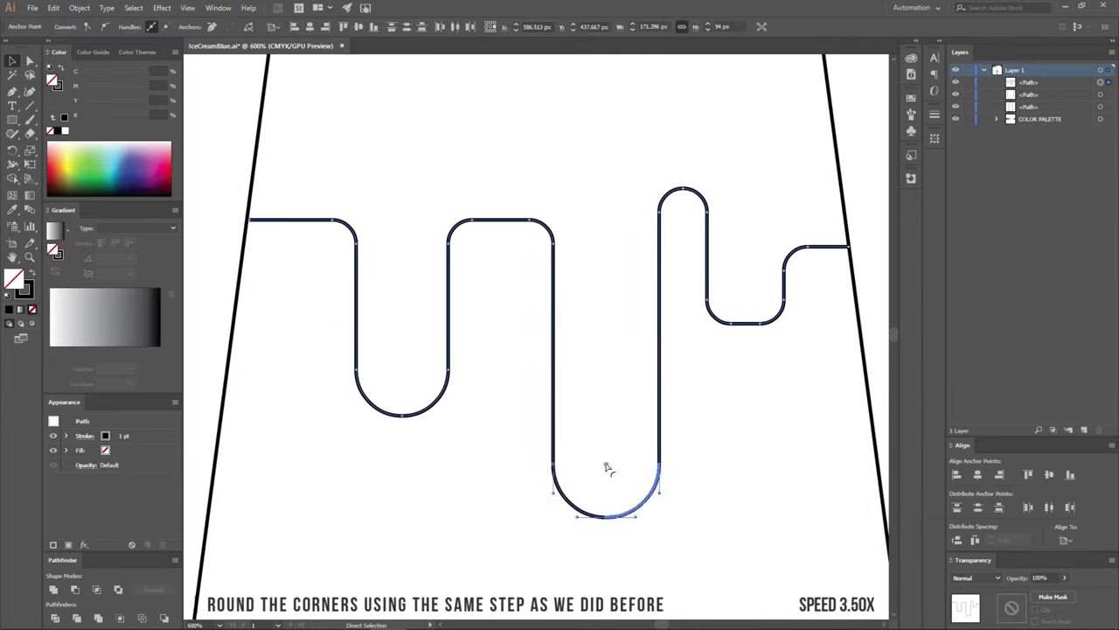
{"action": "left_click", "coordinate": [717, 320]}
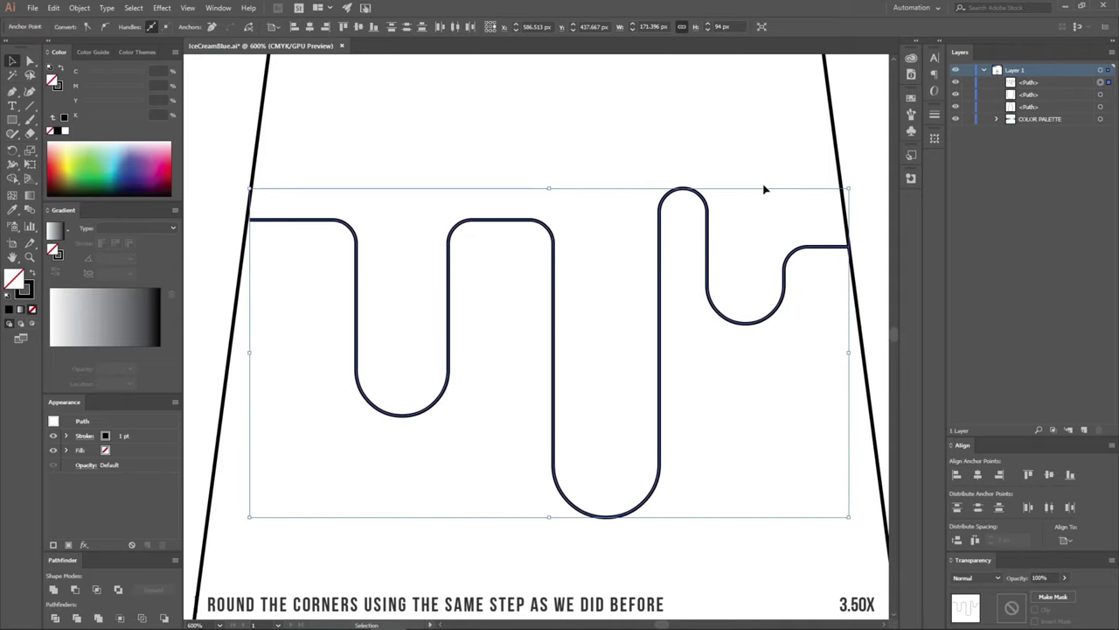
{"action": "left_click", "coordinate": [403, 174]}
{"action": "scroll", "coordinate": [403, 174], "scroll_direction": "up", "scroll_amount": 1}
{"action": "left_click_drag", "start_coordinate": [476, 240], "coordinate": [487, 252]}
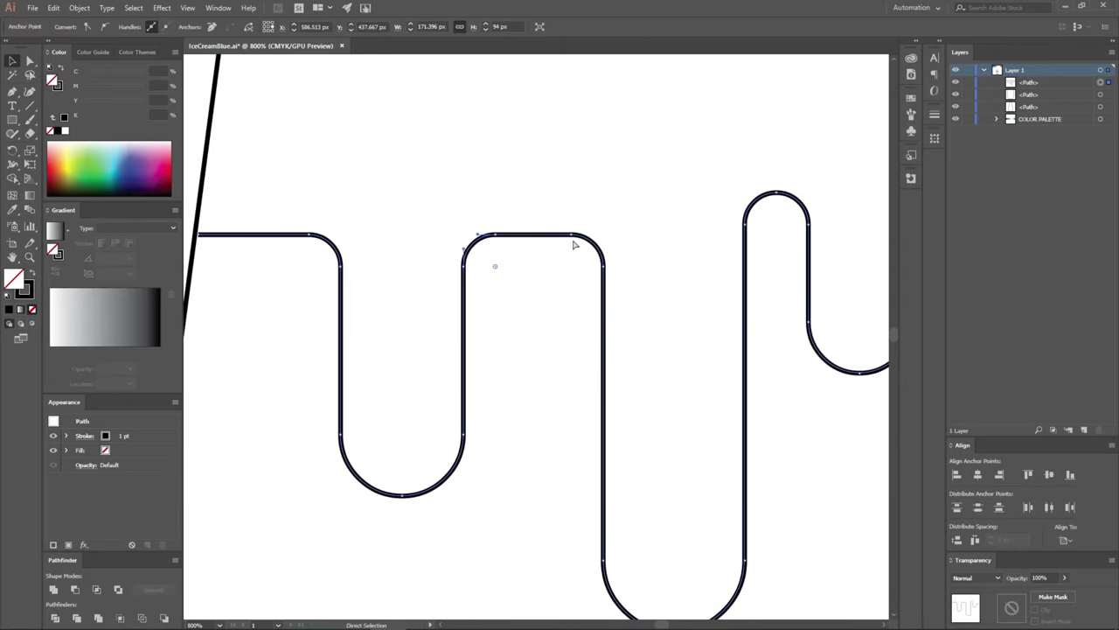
{"action": "left_click_drag", "start_coordinate": [606, 231], "coordinate": [576, 251]}
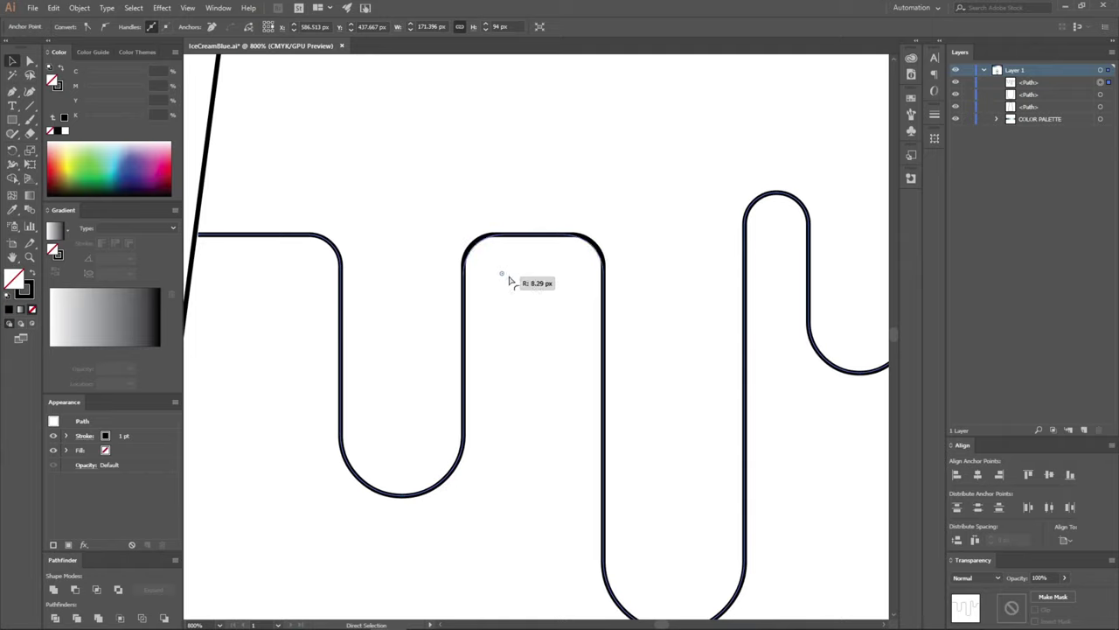
{"action": "left_click_drag", "start_coordinate": [496, 266], "coordinate": [554, 320]}
{"action": "left_click", "coordinate": [534, 368]}
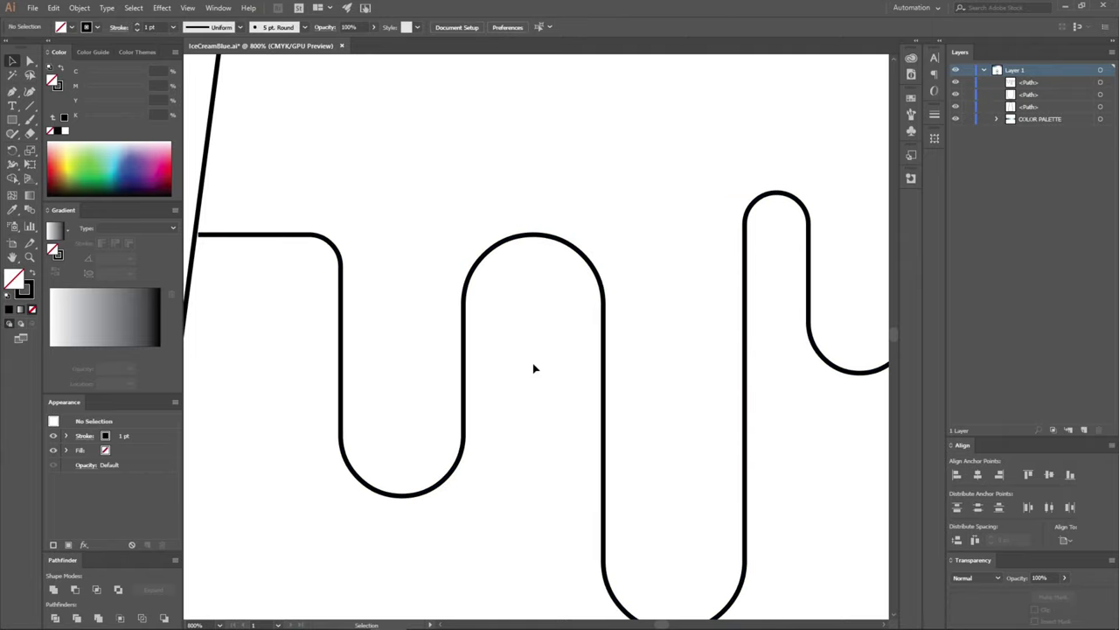
{"action": "scroll", "coordinate": [584, 297], "scroll_direction": "down", "scroll_amount": 2}
{"action": "scroll", "coordinate": [585, 297], "scroll_direction": "down", "scroll_amount": 1}
{"action": "scroll", "coordinate": [626, 288], "scroll_direction": "down", "scroll_amount": 1}
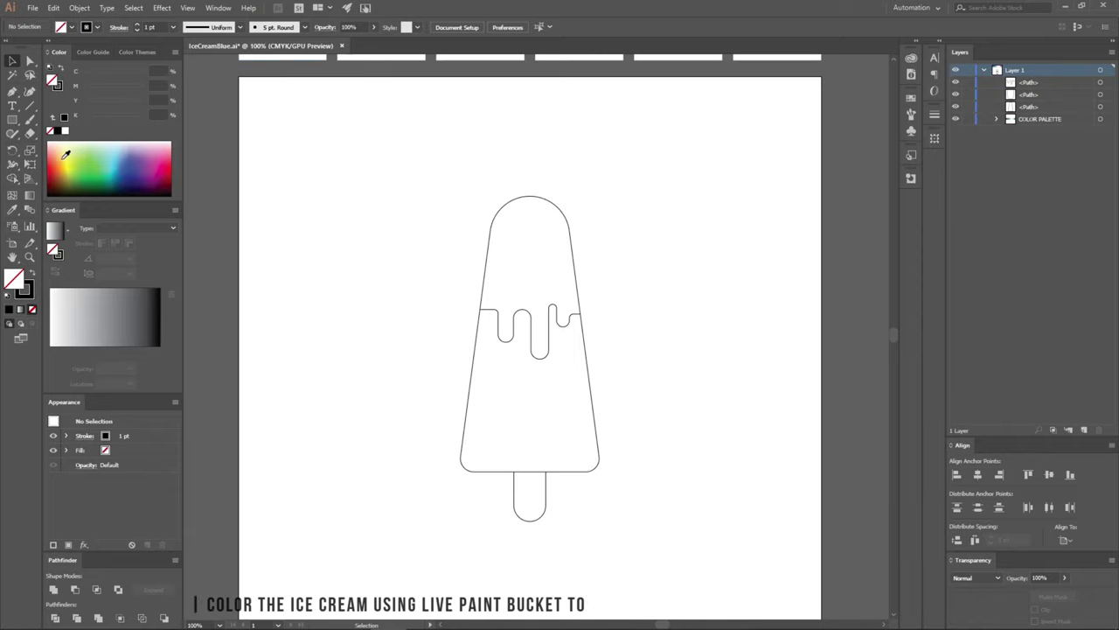
Turn the whole popsicle outline into a Live Paint group with the Live Paint Bucket
{"action": "left_click", "coordinate": [14, 181]}
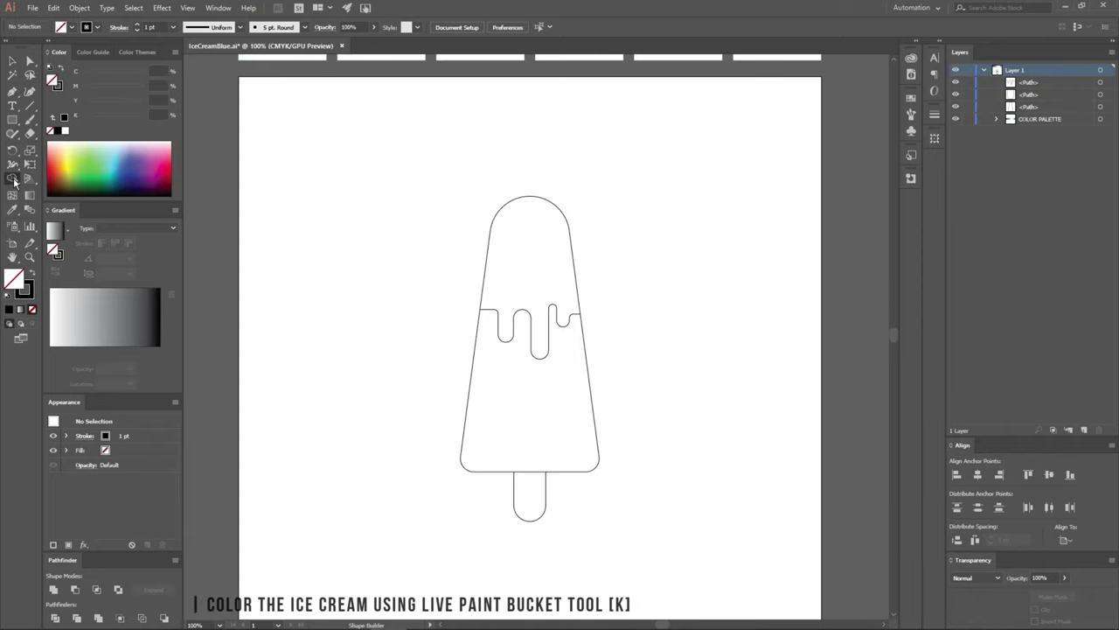
{"action": "left_click_drag", "start_coordinate": [14, 181], "coordinate": [57, 193]}
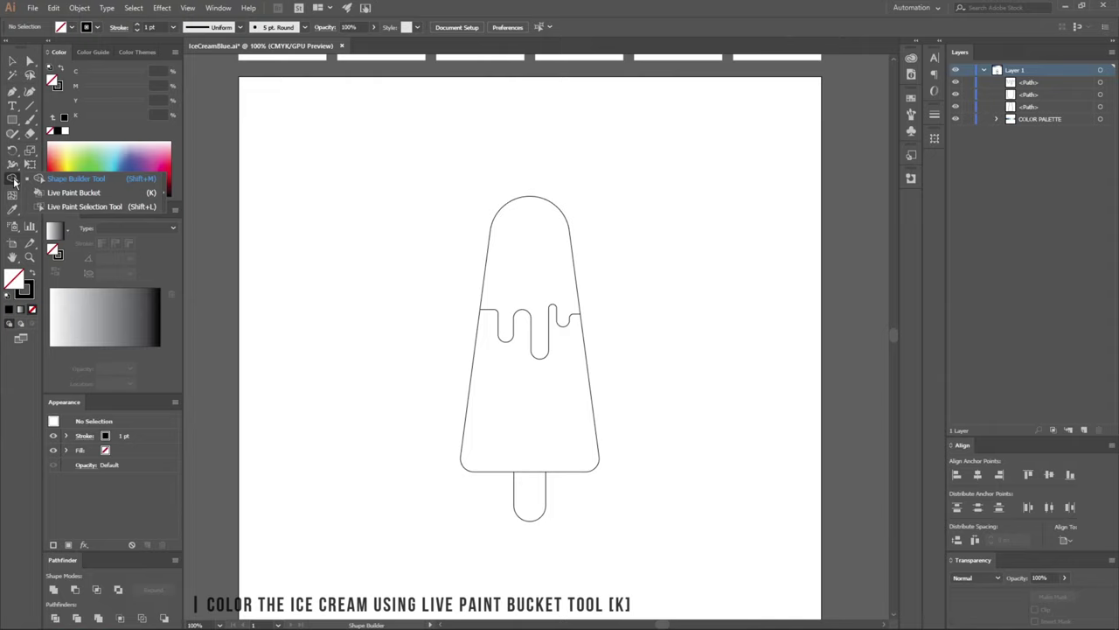
{"action": "left_click", "coordinate": [56, 192]}
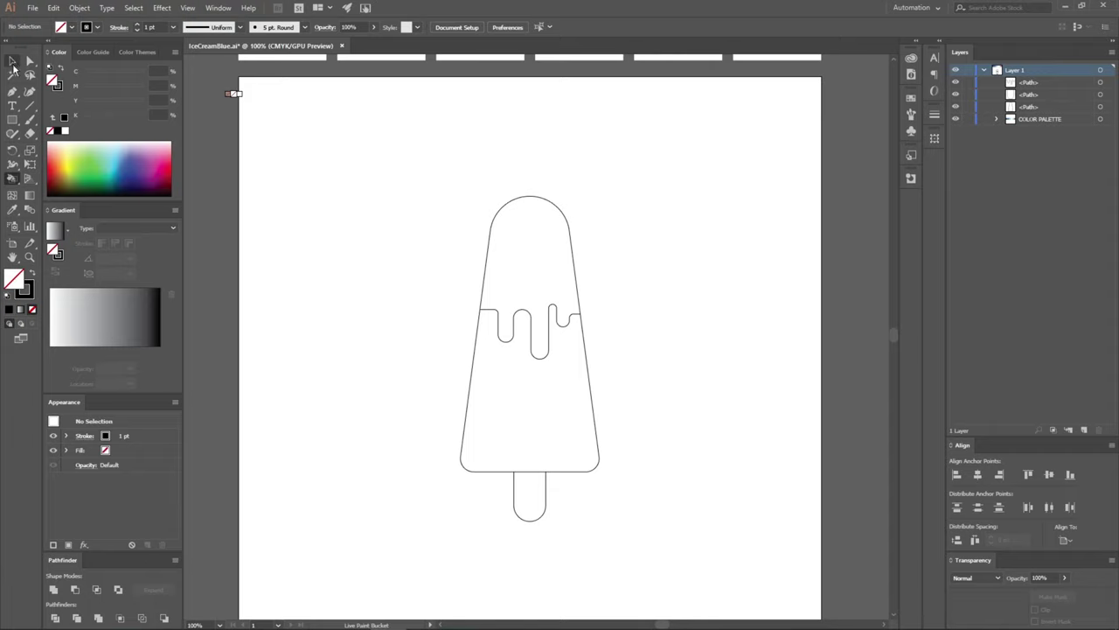
{"action": "left_click_drag", "start_coordinate": [457, 233], "coordinate": [647, 541], "text": "ctrl"}
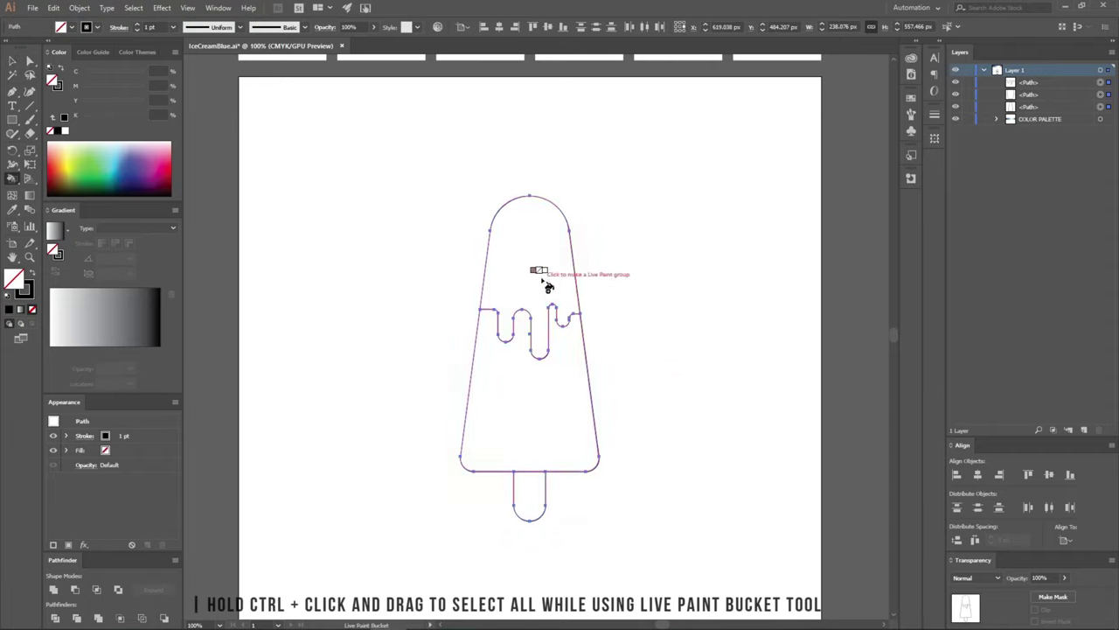
{"action": "left_click", "coordinate": [545, 285]}
Paint the icing top #E1F4FD, the lower body #87BAE5 and the stick #FDDBCA
{"action": "scroll", "coordinate": [577, 321], "scroll_direction": "up", "scroll_amount": 1}
{"action": "scroll", "coordinate": [551, 345], "scroll_direction": "up", "scroll_amount": 2}
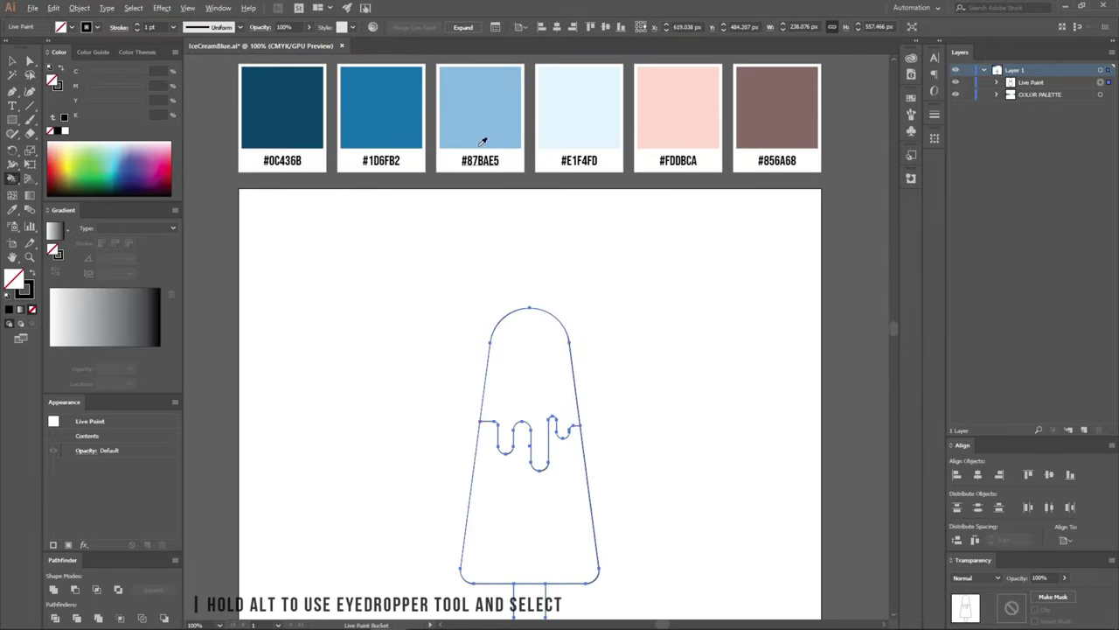
{"action": "left_click", "coordinate": [580, 108], "text": "alt"}
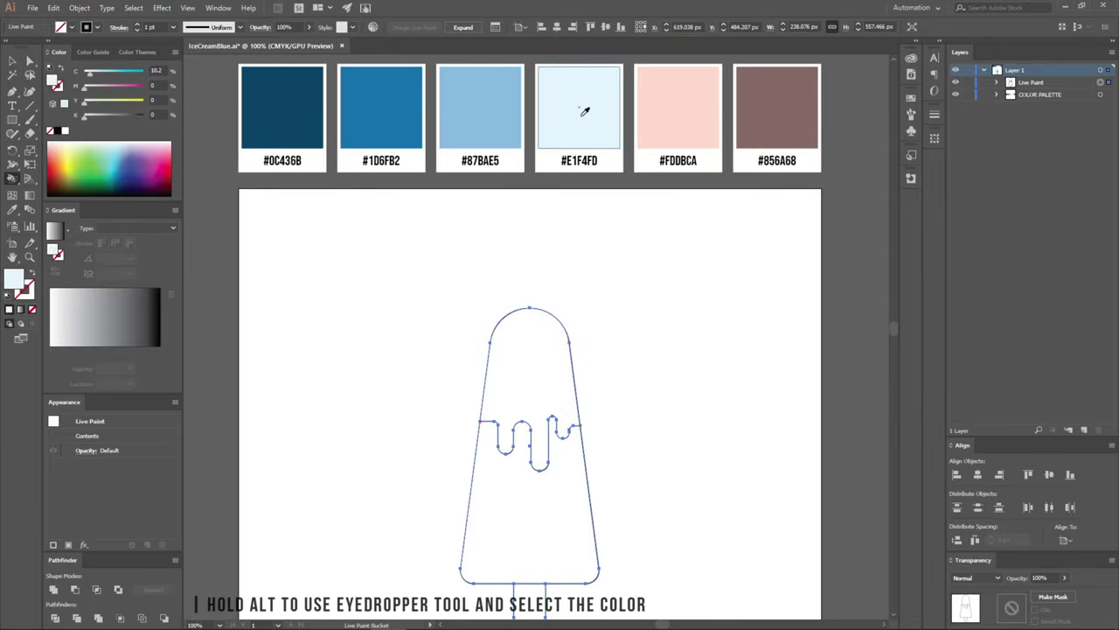
{"action": "left_click", "coordinate": [542, 388]}
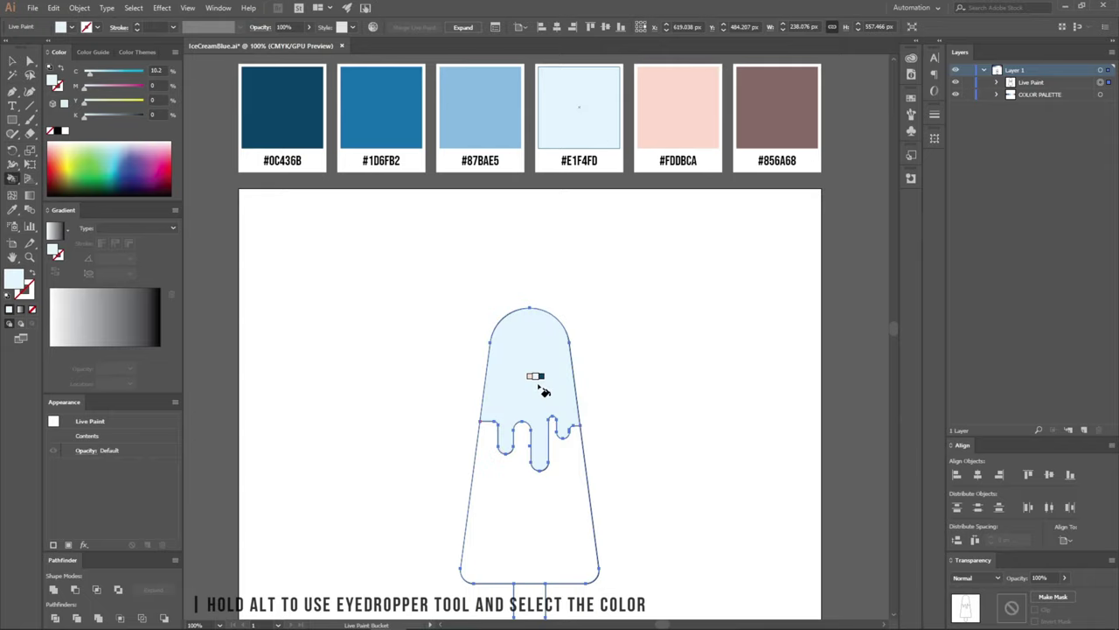
{"action": "left_click", "coordinate": [499, 112], "text": "alt"}
{"action": "left_click", "coordinate": [536, 507]}
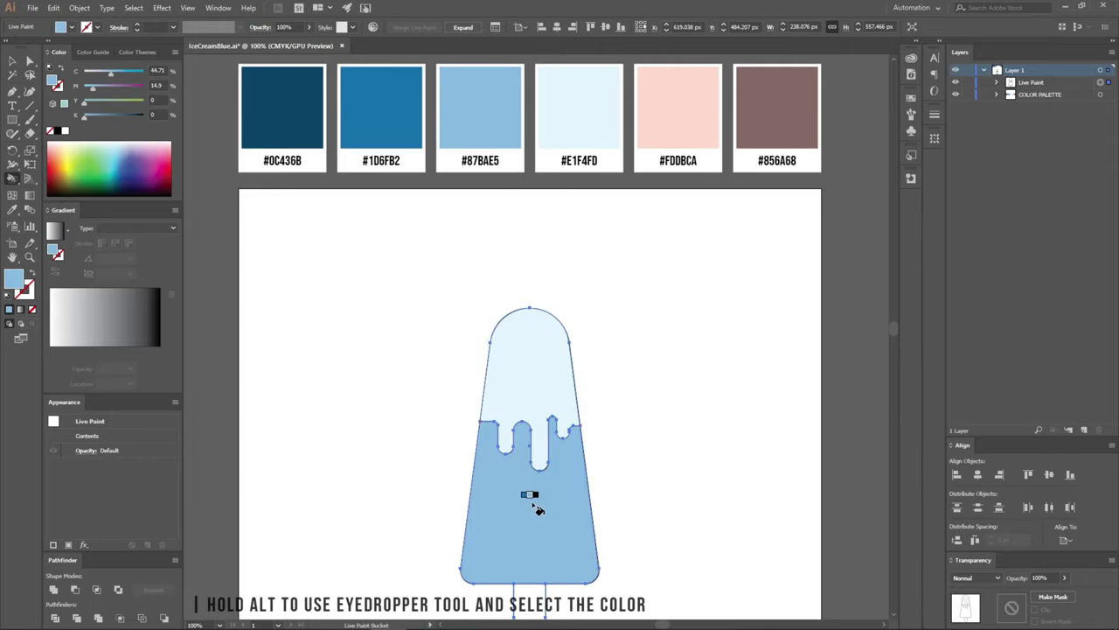
{"action": "scroll", "coordinate": [538, 509], "scroll_direction": "down", "scroll_amount": 3}
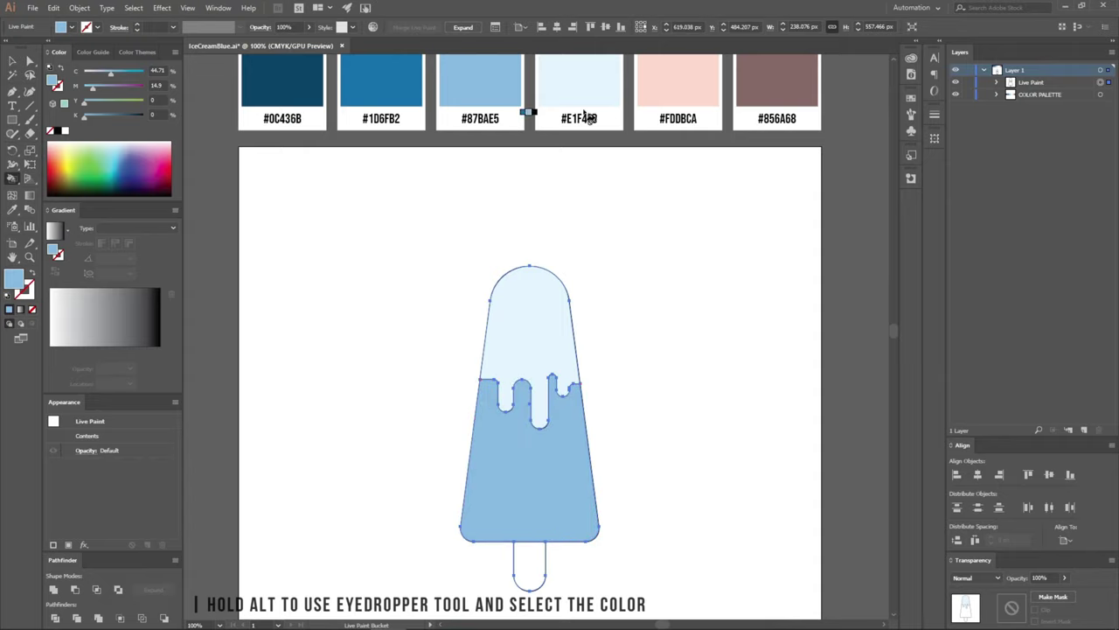
{"action": "left_click", "coordinate": [681, 76], "text": "alt"}
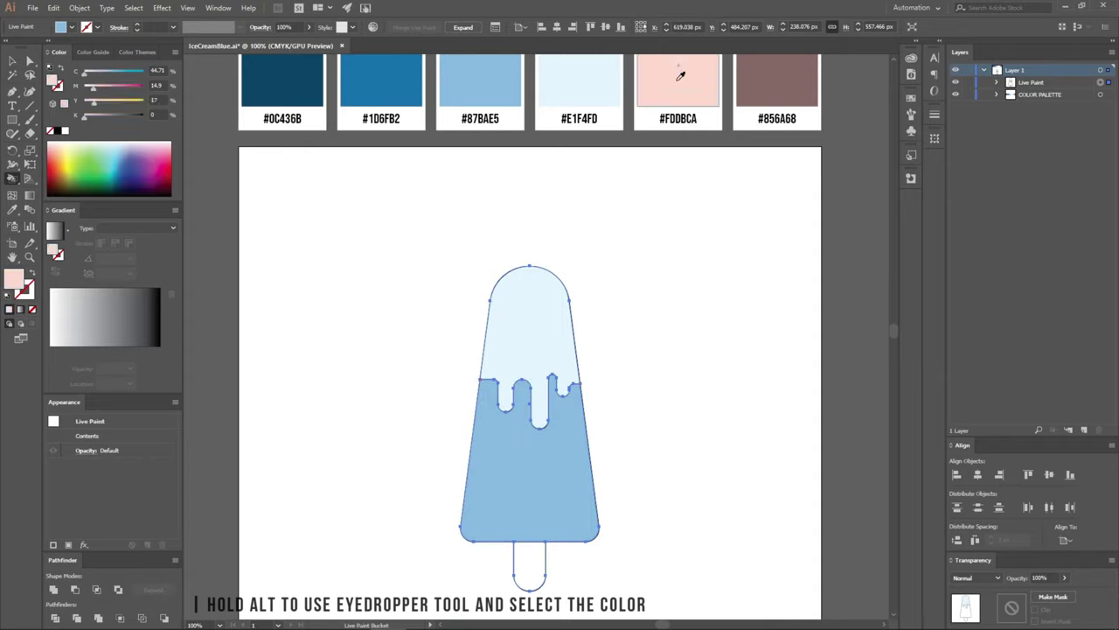
{"action": "left_click", "coordinate": [536, 551]}
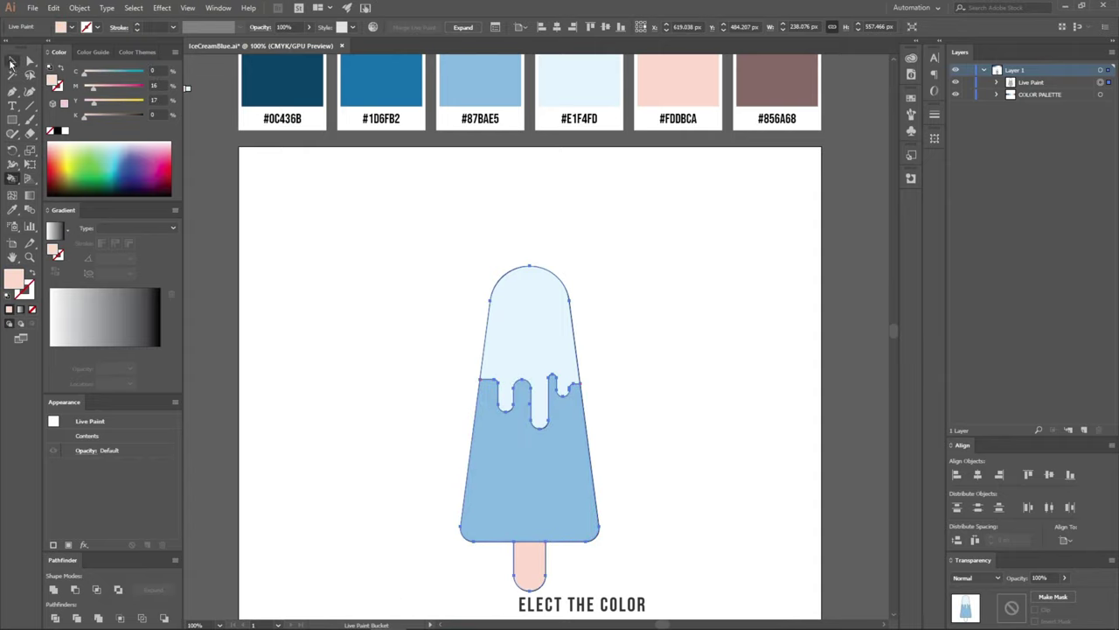
{"action": "left_click", "coordinate": [12, 62]}
Expand the Live Paint popsicle into plain shapes via Object > Live Paint > Expand
{"action": "left_click", "coordinate": [695, 424]}
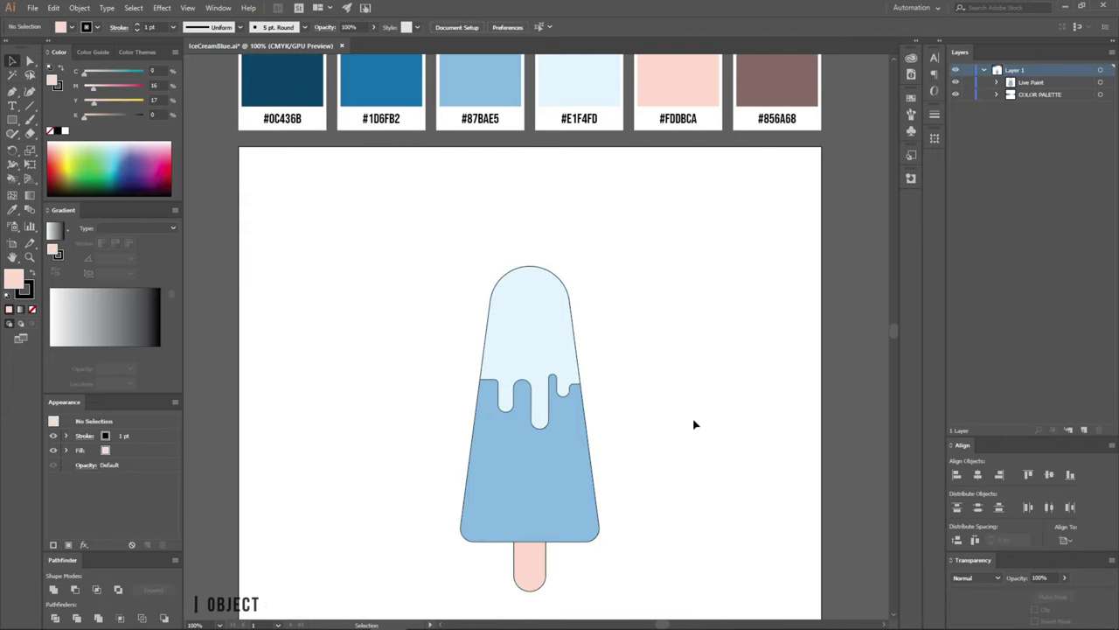
{"action": "left_click", "coordinate": [573, 457]}
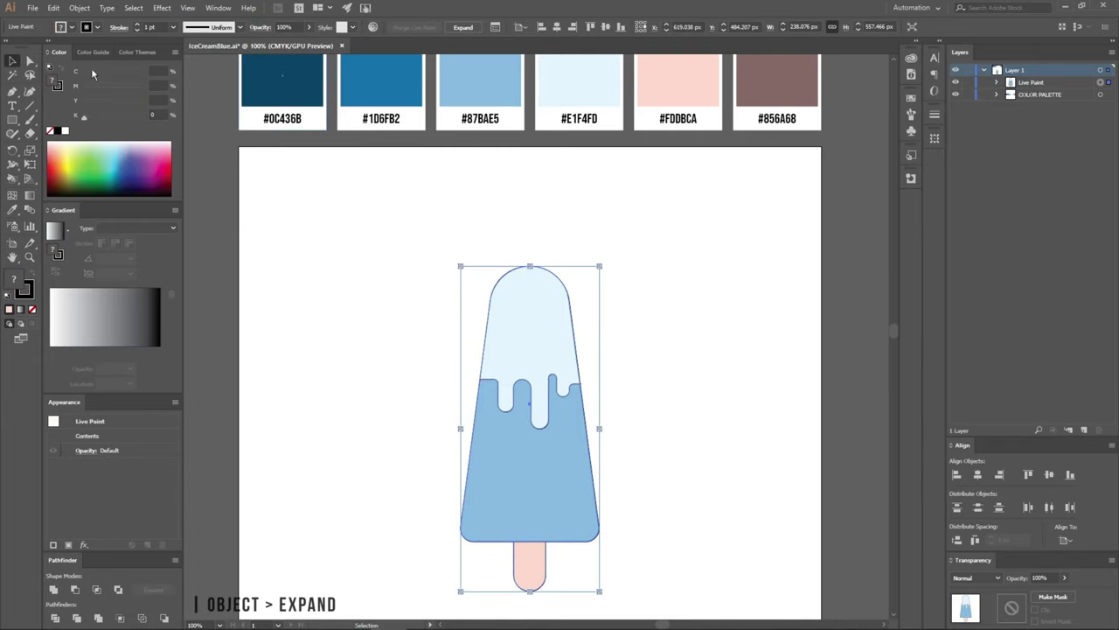
{"action": "left_click", "coordinate": [79, 8]}
{"action": "left_click", "coordinate": [98, 144]}
{"action": "left_click", "coordinate": [500, 328]}
{"action": "left_click", "coordinate": [677, 448]}
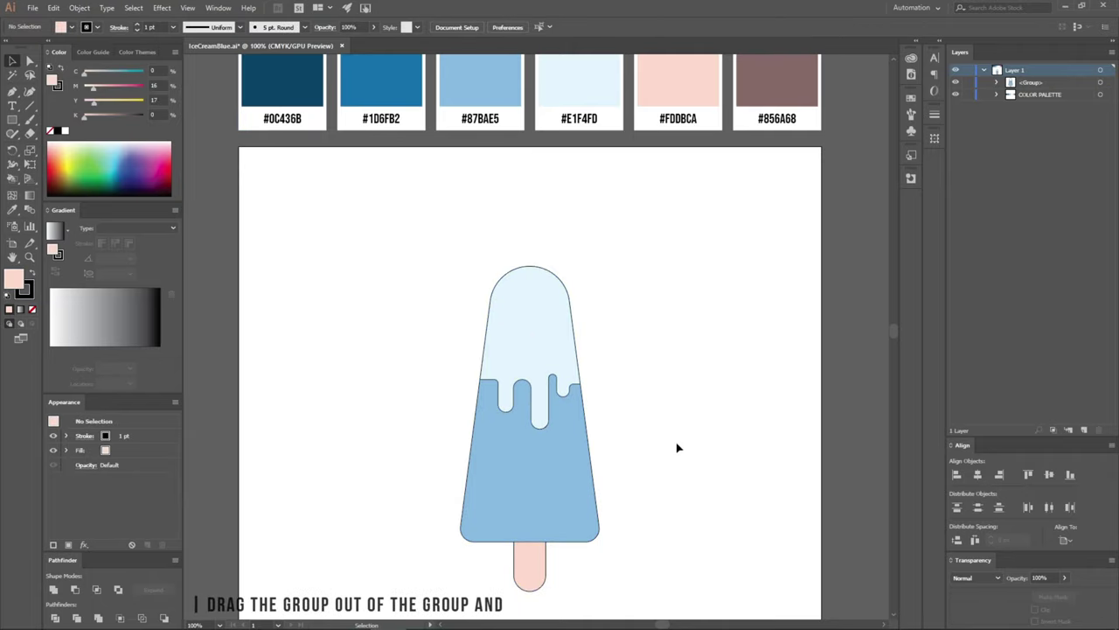
Drag the outline sub-group out of the popsicle group in Layers and hide it
{"action": "left_click", "coordinate": [998, 83]}
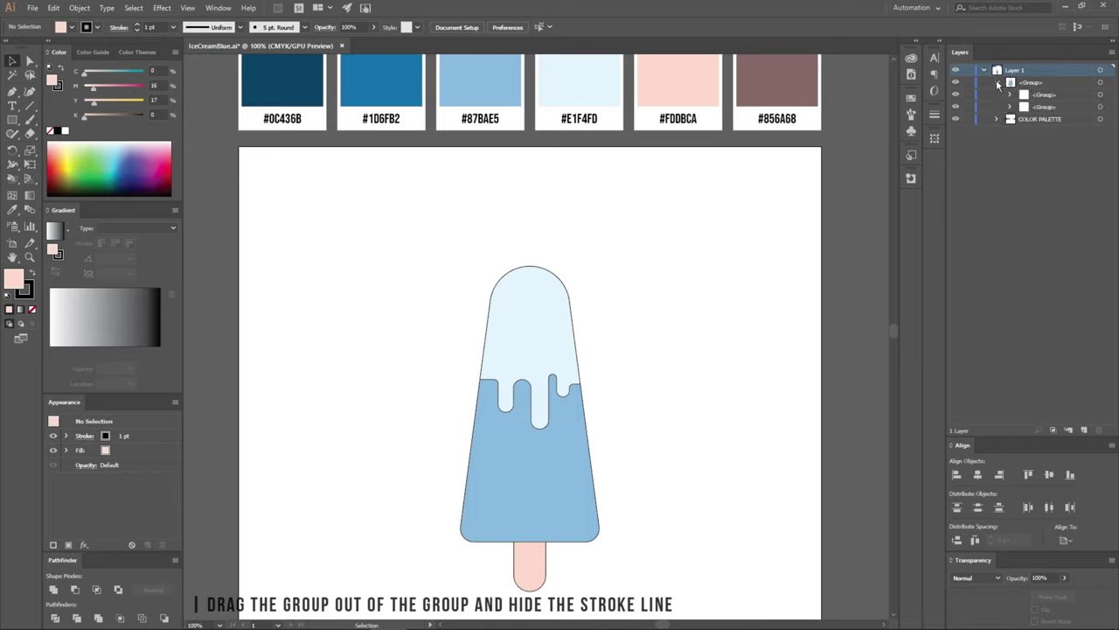
{"action": "left_click_drag", "start_coordinate": [1036, 94], "coordinate": [1010, 99]}
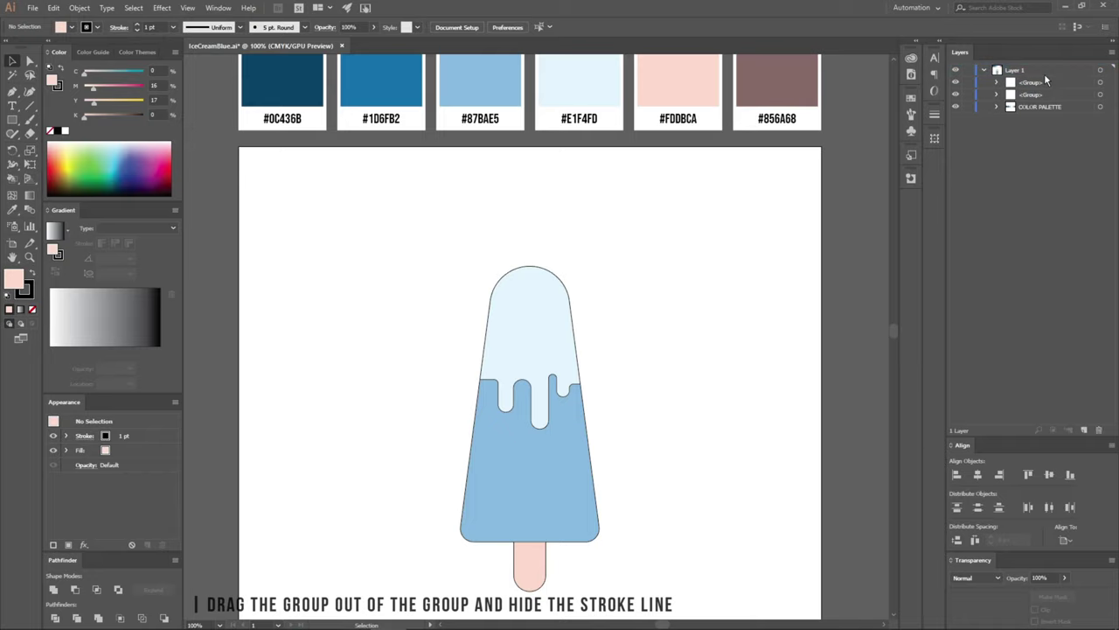
{"action": "left_click", "coordinate": [956, 83]}
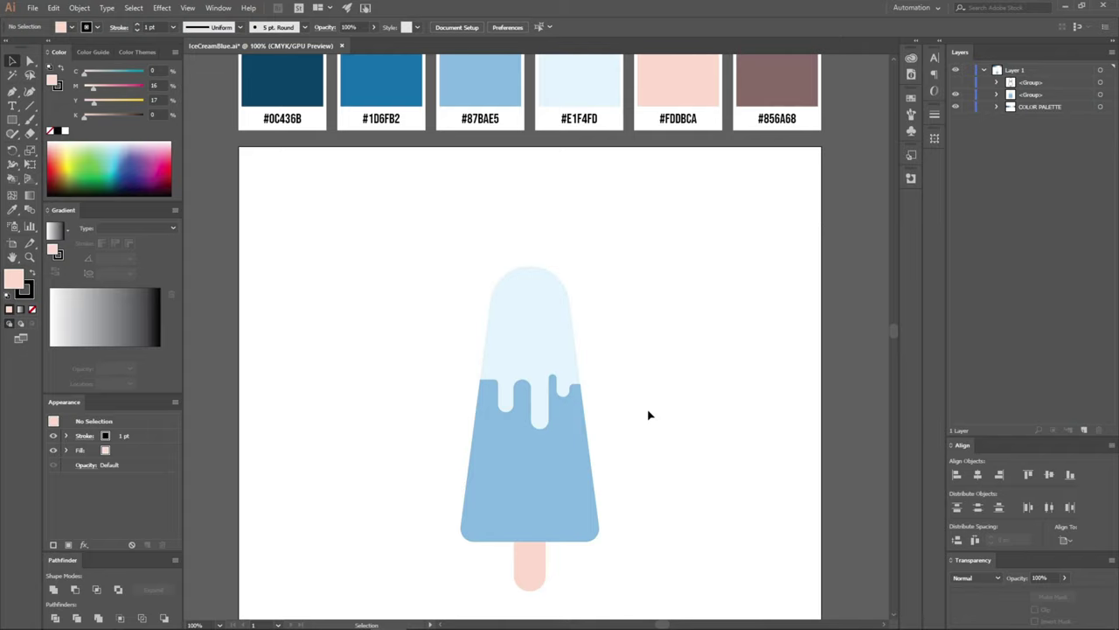
{"action": "scroll", "coordinate": [649, 415], "scroll_direction": "down", "scroll_amount": 2}
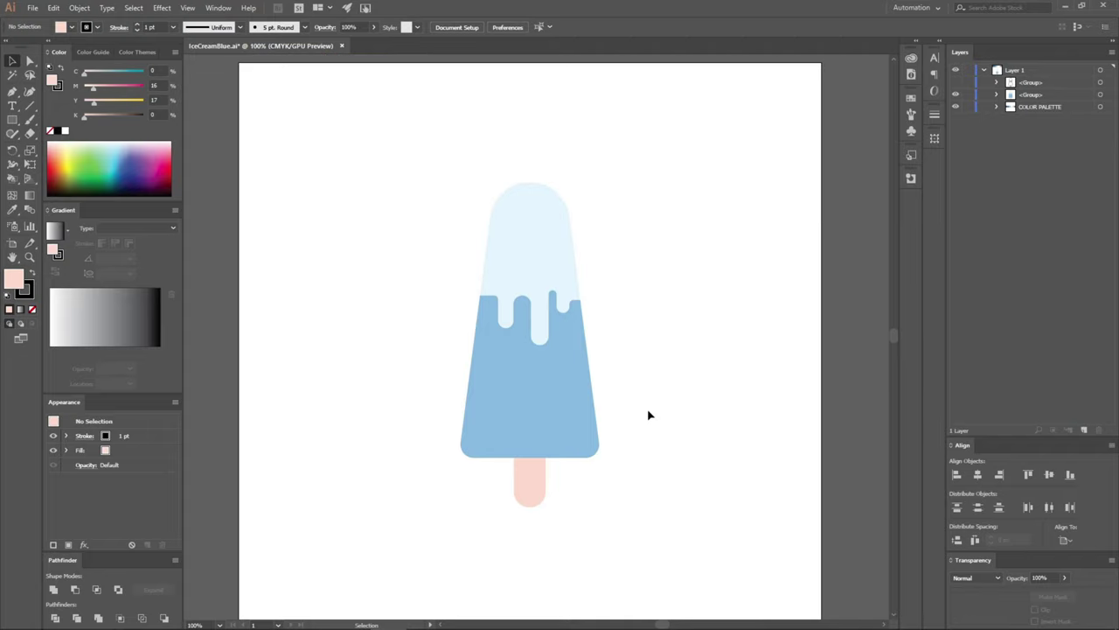
{"action": "left_click", "coordinate": [589, 418]}
{"action": "left_click", "coordinate": [1048, 474]}
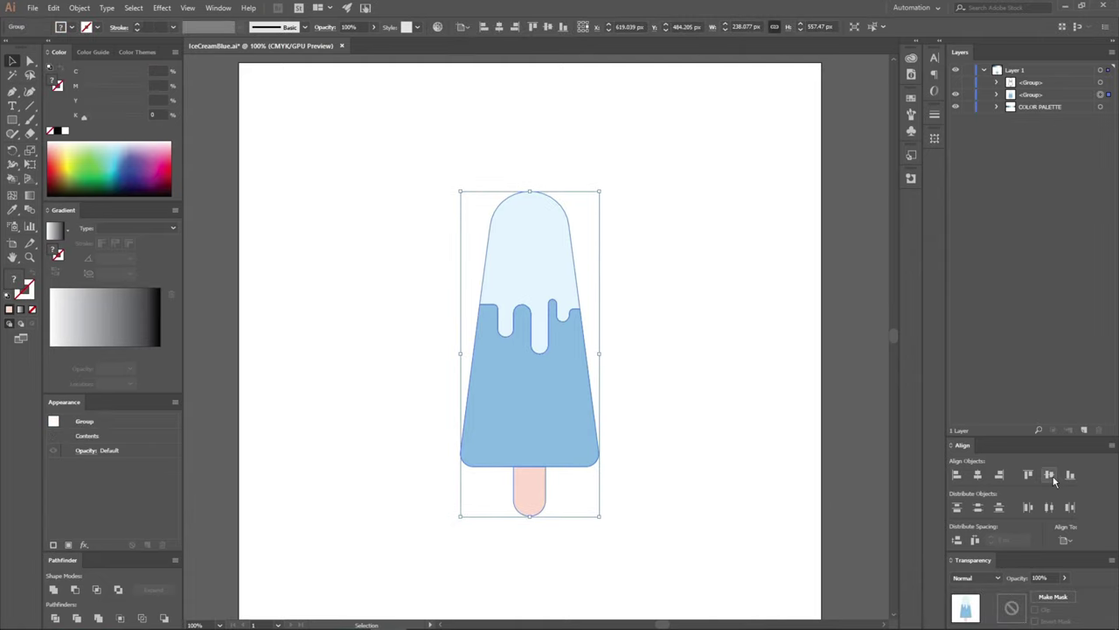
{"action": "left_click", "coordinate": [689, 449]}
{"action": "scroll", "coordinate": [699, 453], "scroll_direction": "up", "scroll_amount": 1}
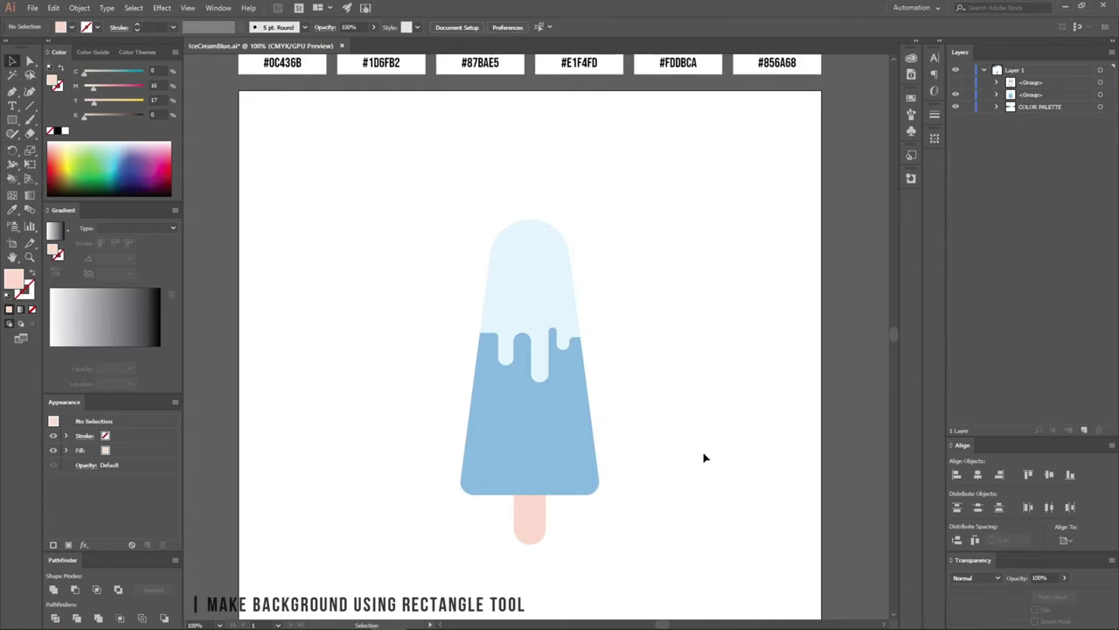
Draw a square and, with grid snapping on, stretch it to fill the 1000 px artboard
{"action": "left_click", "coordinate": [14, 121]}
{"action": "left_click_drag", "start_coordinate": [242, 91], "coordinate": [693, 543]}
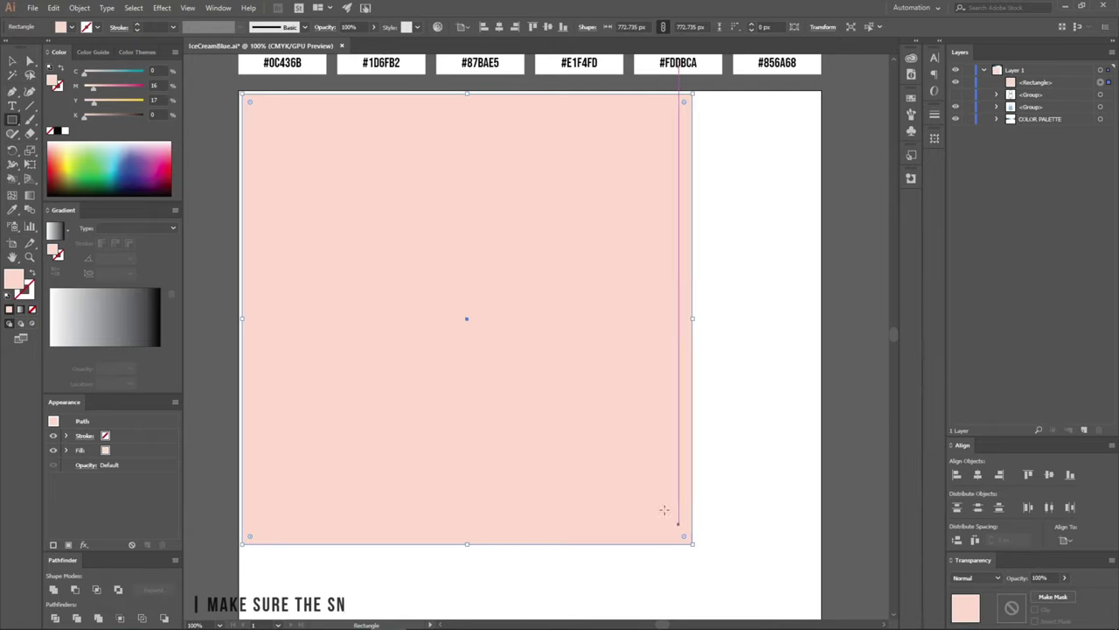
{"action": "left_click", "coordinate": [11, 59]}
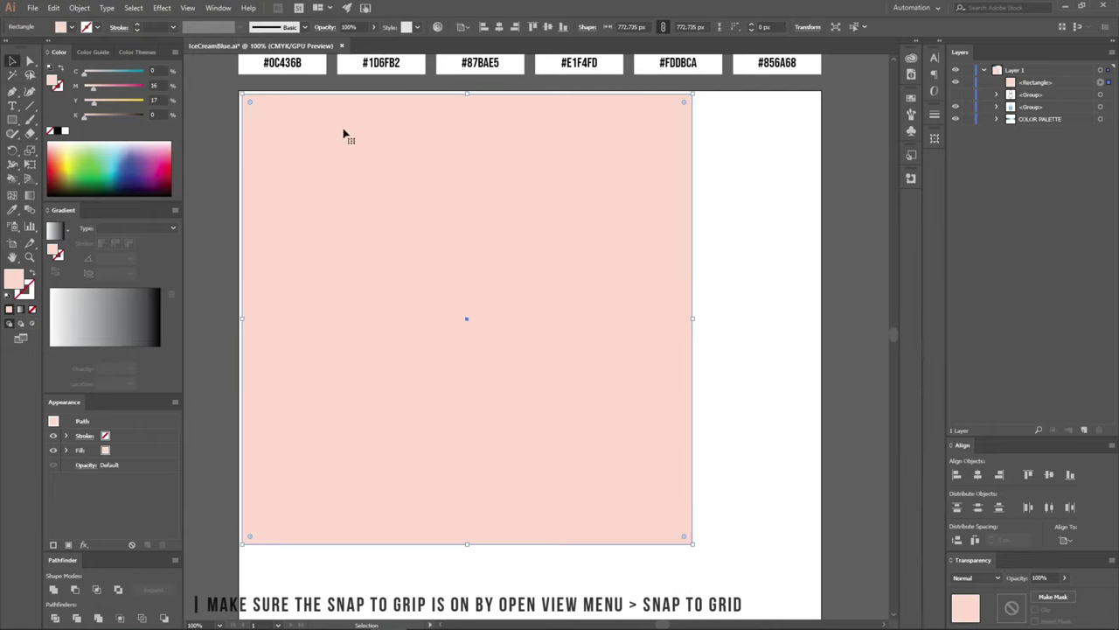
{"action": "left_click", "coordinate": [189, 8]}
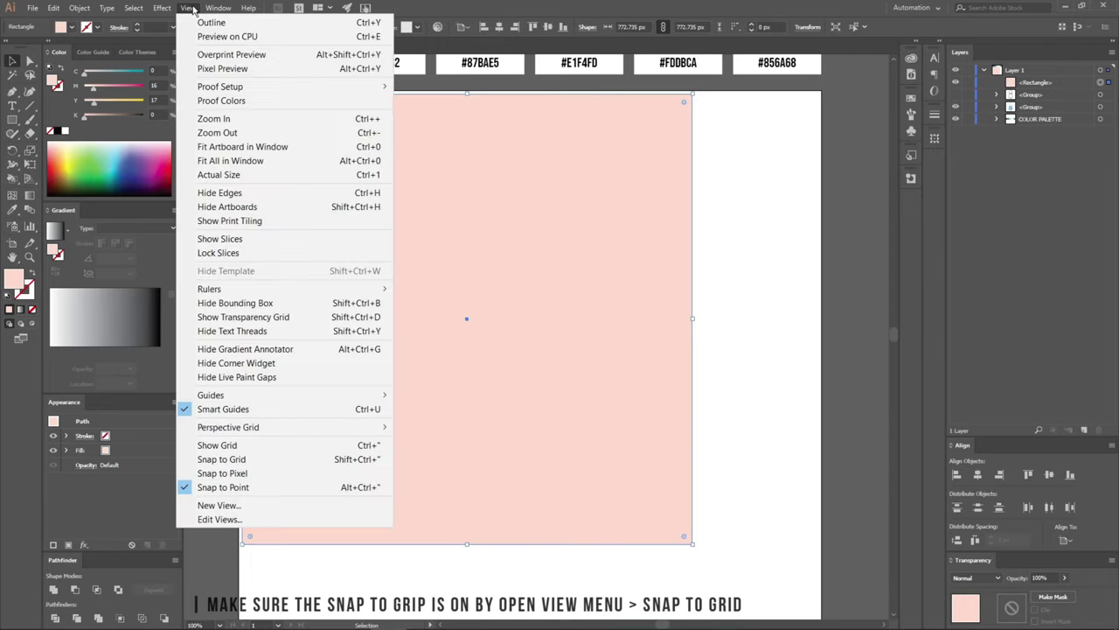
{"action": "left_click", "coordinate": [256, 461]}
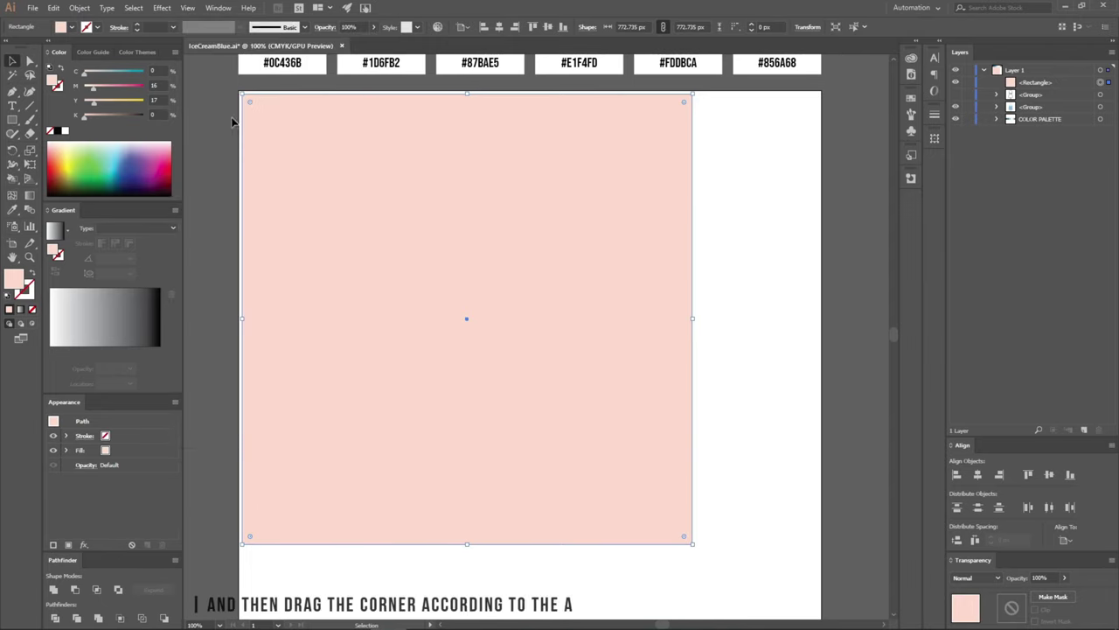
{"action": "left_click_drag", "start_coordinate": [243, 96], "coordinate": [239, 90]}
{"action": "scroll", "coordinate": [524, 350], "scroll_direction": "down", "scroll_amount": 3}
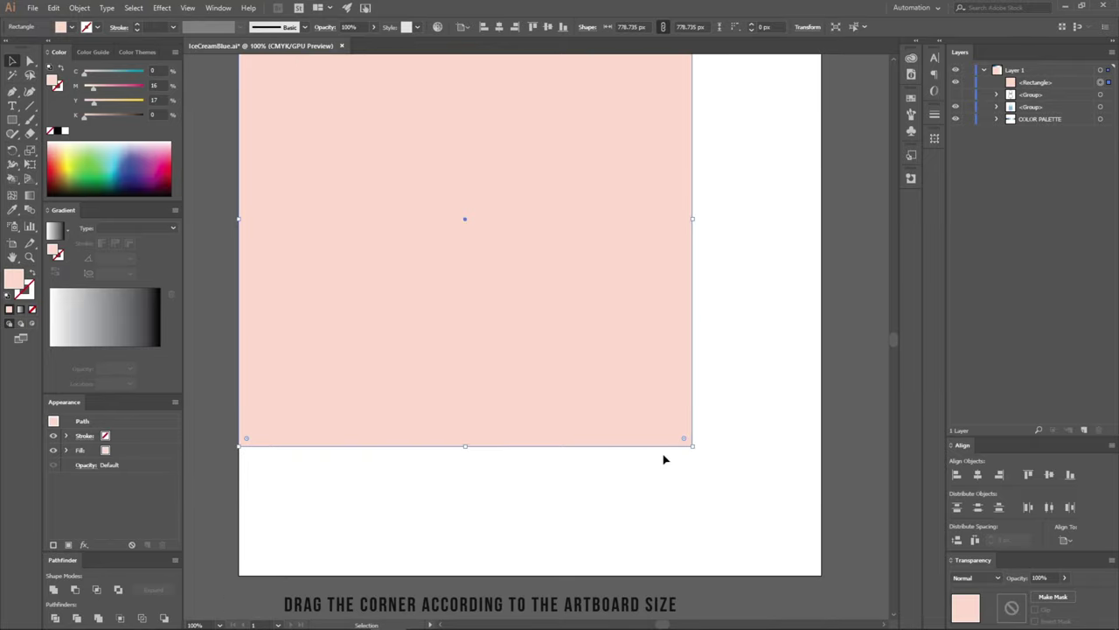
{"action": "left_click_drag", "start_coordinate": [693, 447], "coordinate": [821, 575]}
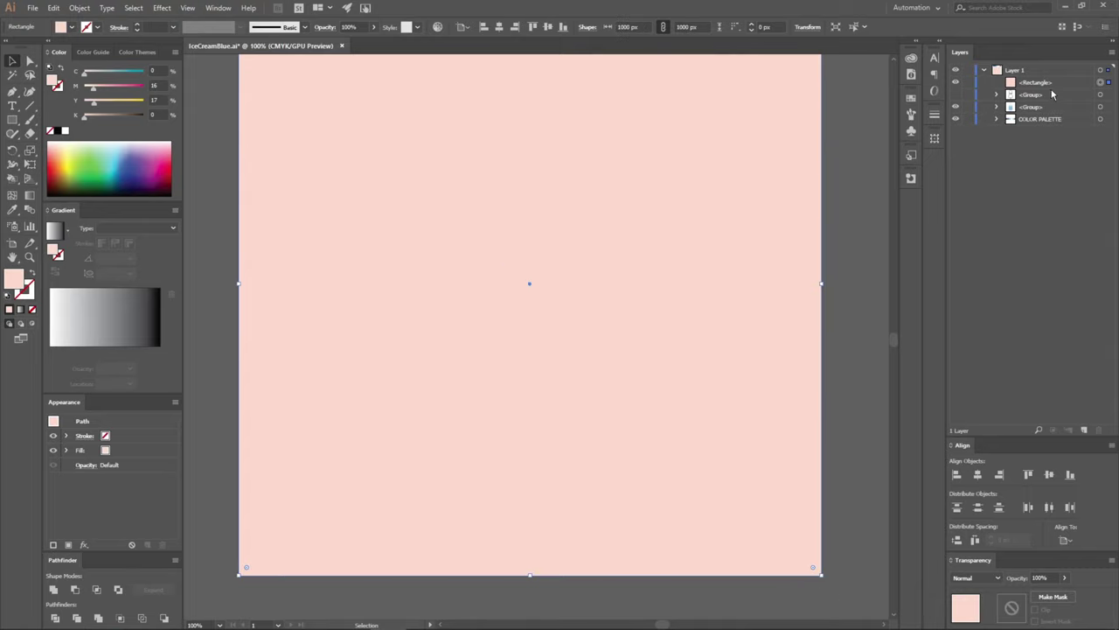
Move the square to the bottom of the layer stack and rename it Background
{"action": "left_click_drag", "start_coordinate": [1049, 83], "coordinate": [1053, 127]}
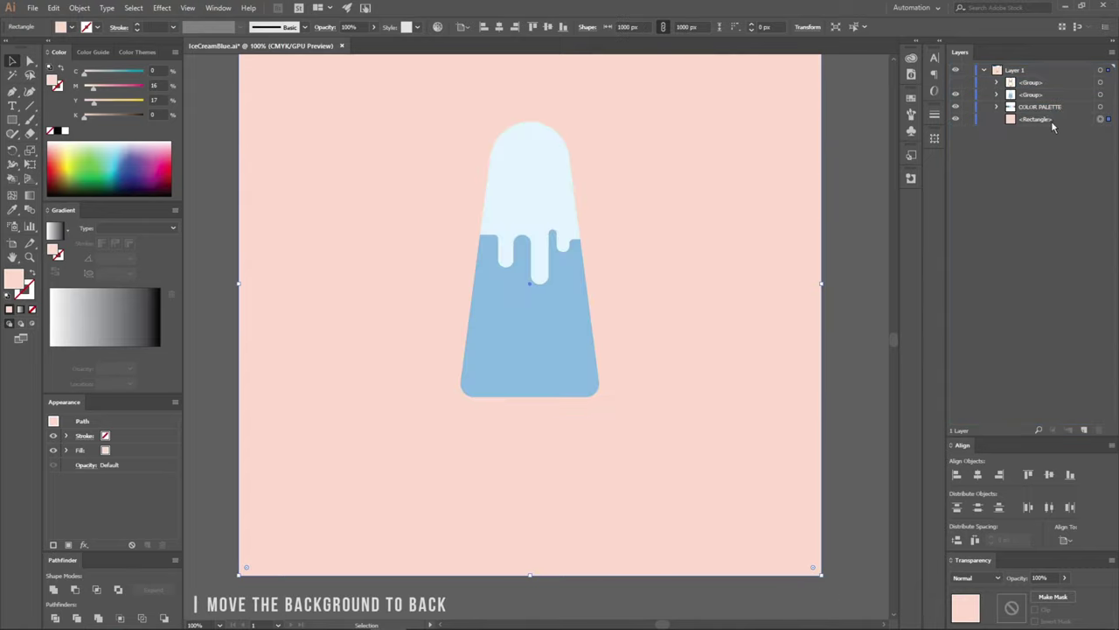
{"action": "double_click", "coordinate": [1038, 119]}
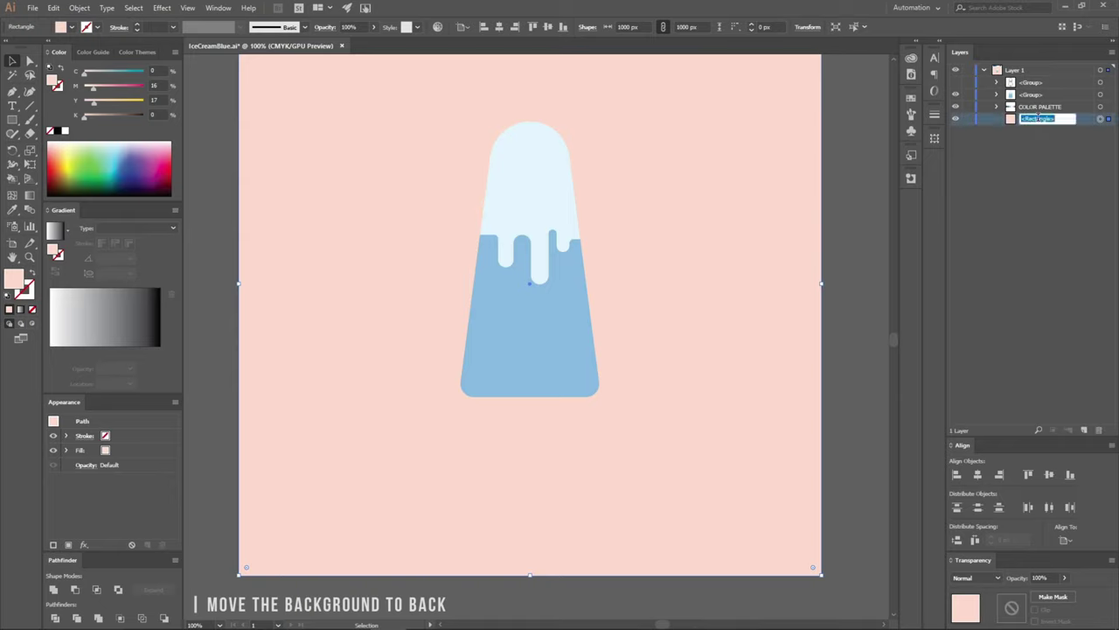
{"action": "type", "text": "Background"}
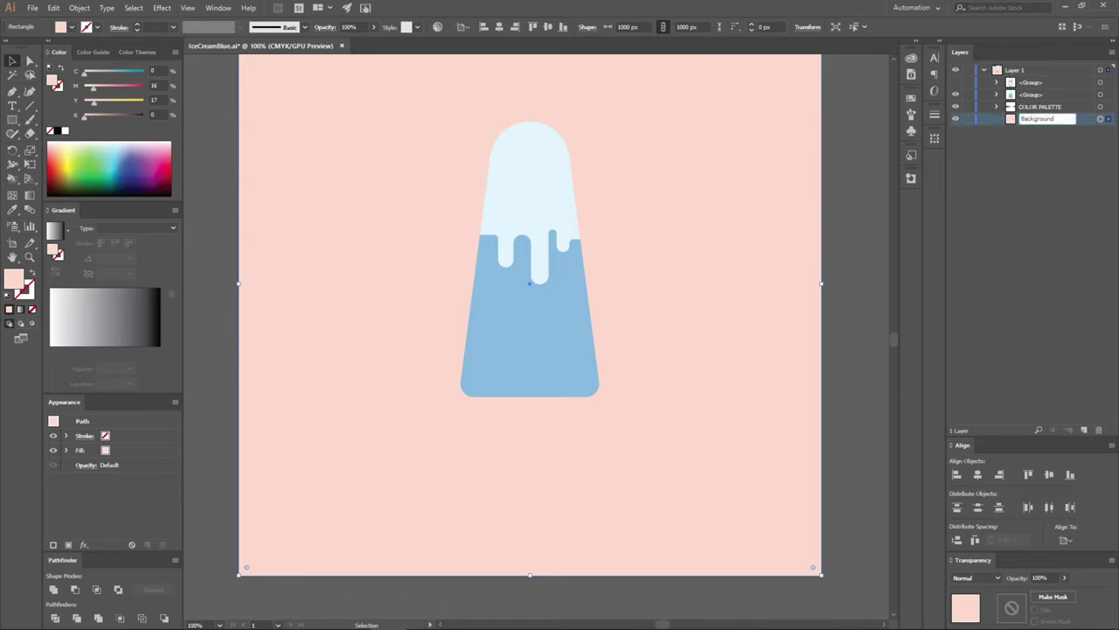
{"action": "key", "text": "Return"}
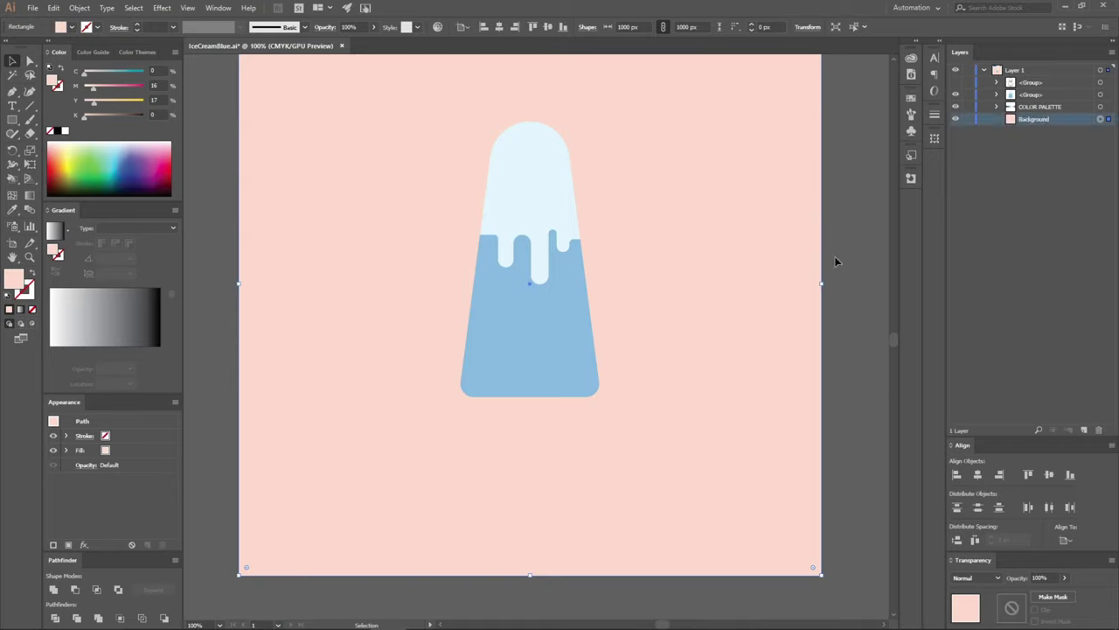
Eyedrop dark navy #0C436B into the Background square and lock it
{"action": "scroll", "coordinate": [639, 324], "scroll_direction": "up", "scroll_amount": 2}
{"action": "scroll", "coordinate": [639, 325], "scroll_direction": "up", "scroll_amount": 3}
{"action": "scroll", "coordinate": [640, 325], "scroll_direction": "up", "scroll_amount": 2}
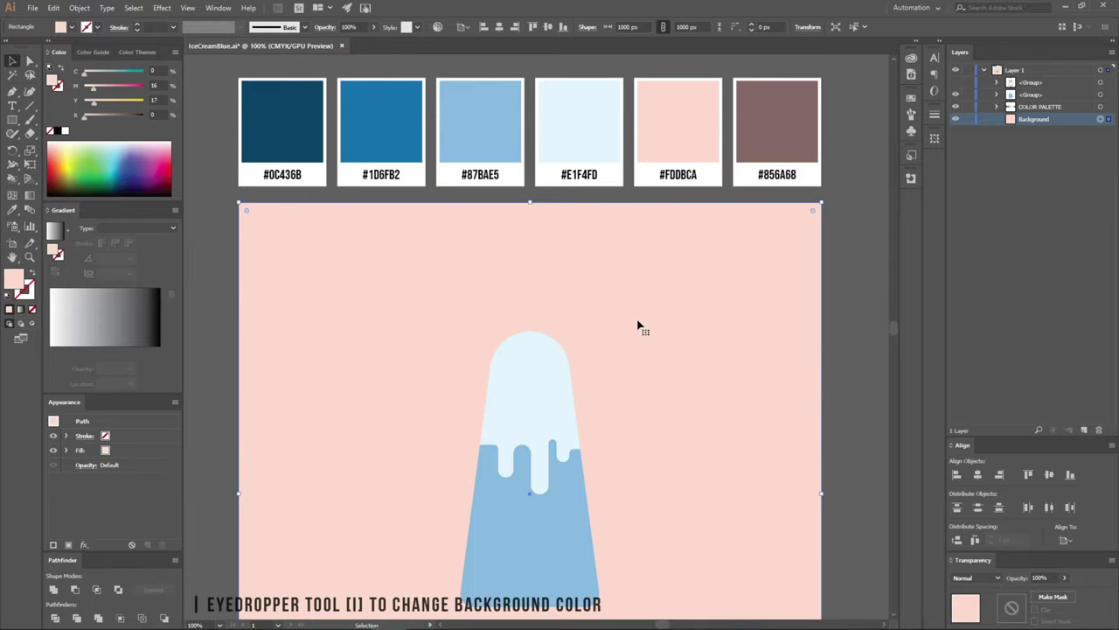
{"action": "key", "text": "i"}
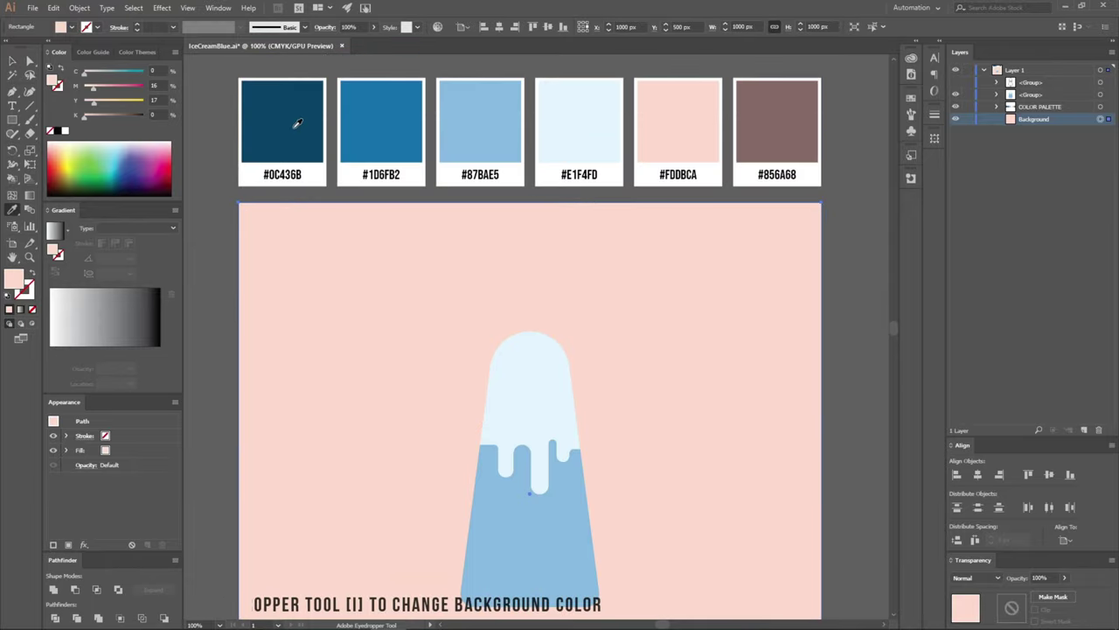
{"action": "left_click", "coordinate": [302, 125]}
{"action": "scroll", "coordinate": [558, 328], "scroll_direction": "down", "scroll_amount": 3}
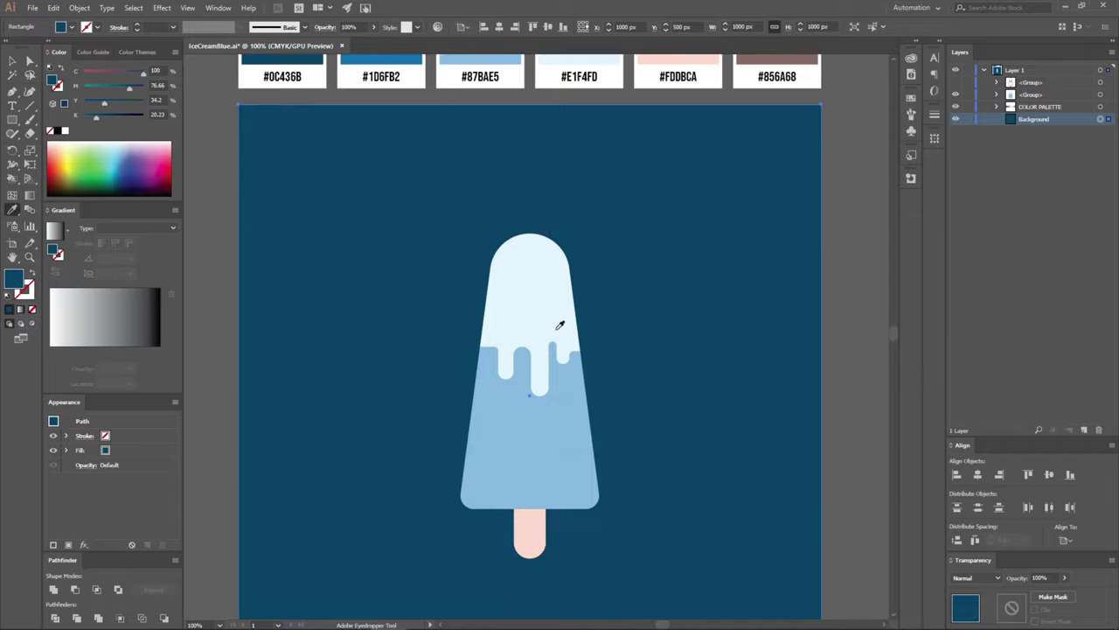
{"action": "left_click", "coordinate": [11, 62]}
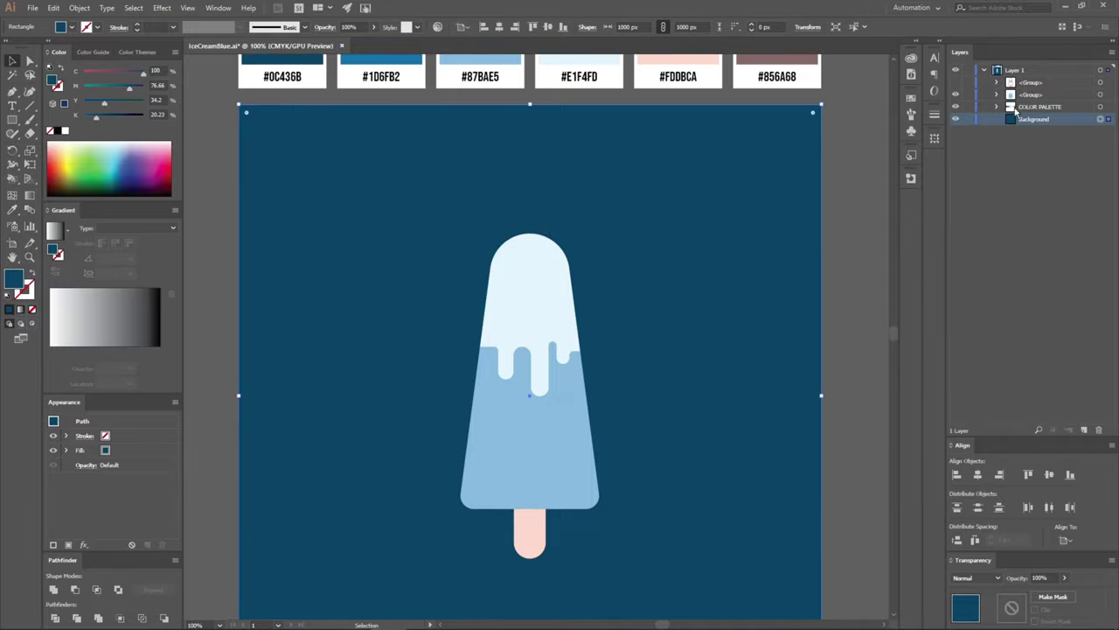
{"action": "left_click", "coordinate": [968, 119]}
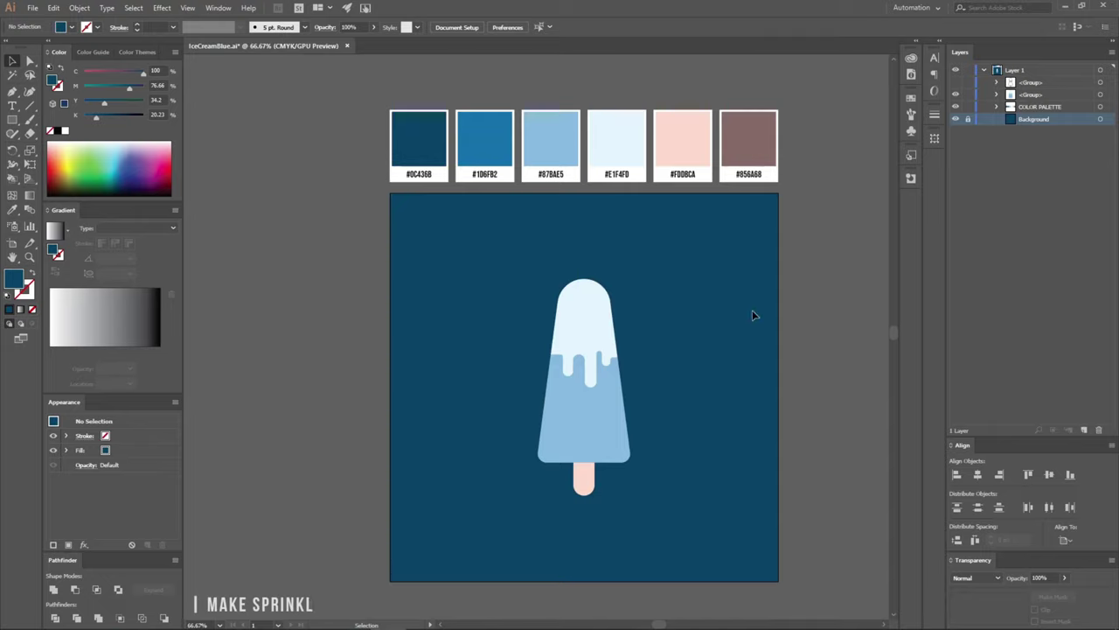
Pen a two-point diagonal sprinkle on the pale icing and swap it to a 1 pt stroke, no fill
{"action": "scroll", "coordinate": [538, 316], "scroll_direction": "up", "scroll_amount": 1}
{"action": "scroll", "coordinate": [557, 325], "scroll_direction": "down", "scroll_amount": 1}
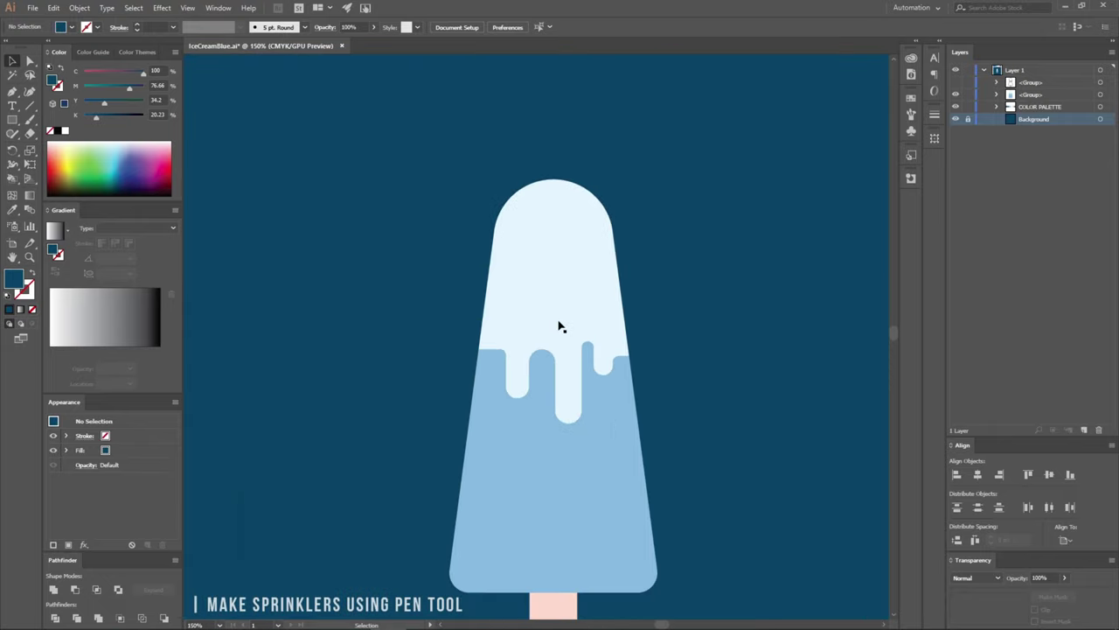
{"action": "scroll", "coordinate": [548, 281], "scroll_direction": "up", "scroll_amount": 1}
{"action": "scroll", "coordinate": [550, 287], "scroll_direction": "up", "scroll_amount": 2}
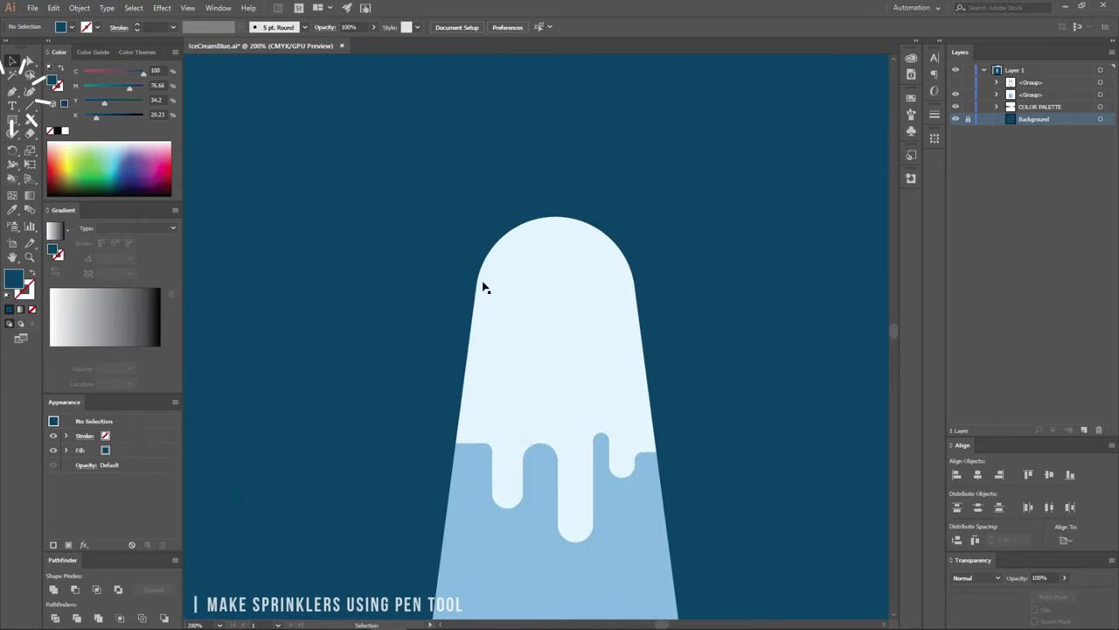
{"action": "left_click", "coordinate": [12, 91]}
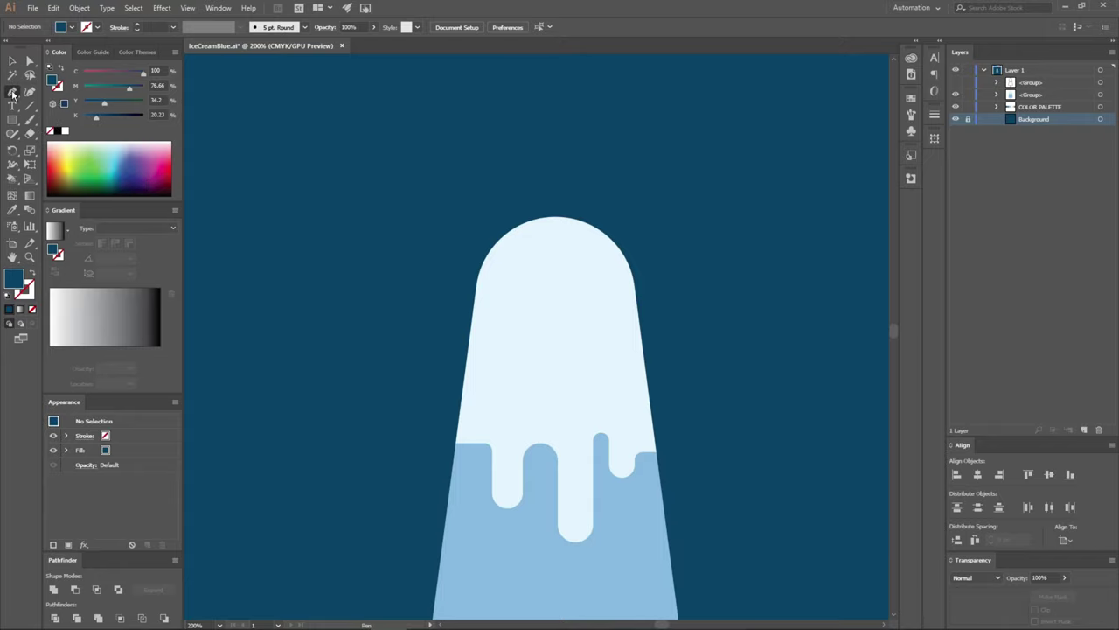
{"action": "scroll", "coordinate": [558, 432], "scroll_direction": "up", "scroll_amount": 1}
{"action": "left_click", "coordinate": [492, 407]}
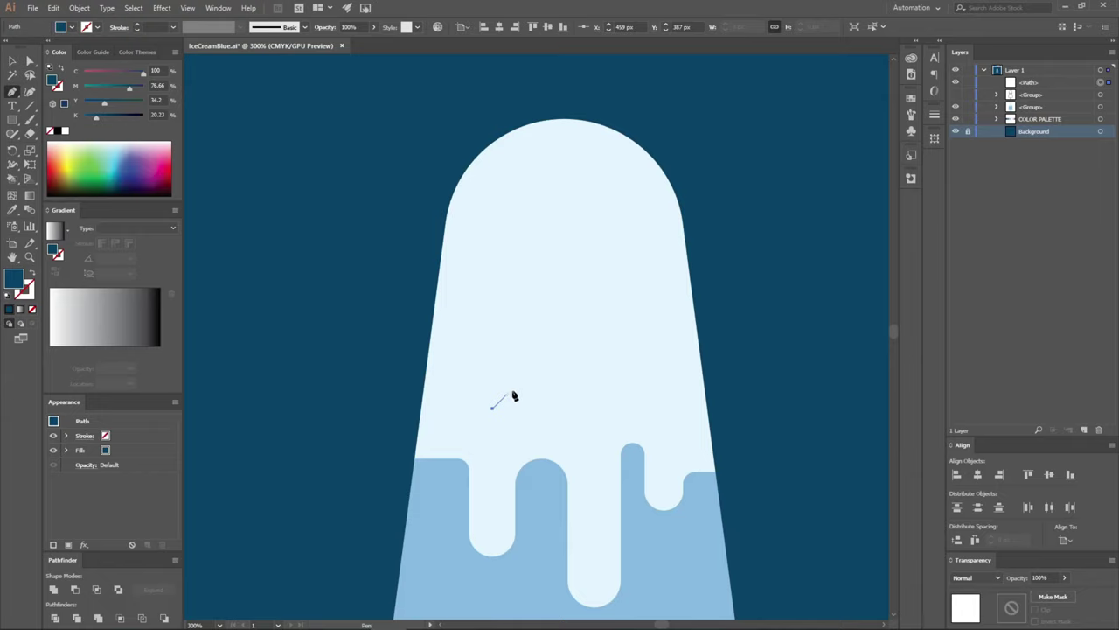
{"action": "left_click", "coordinate": [508, 393]}
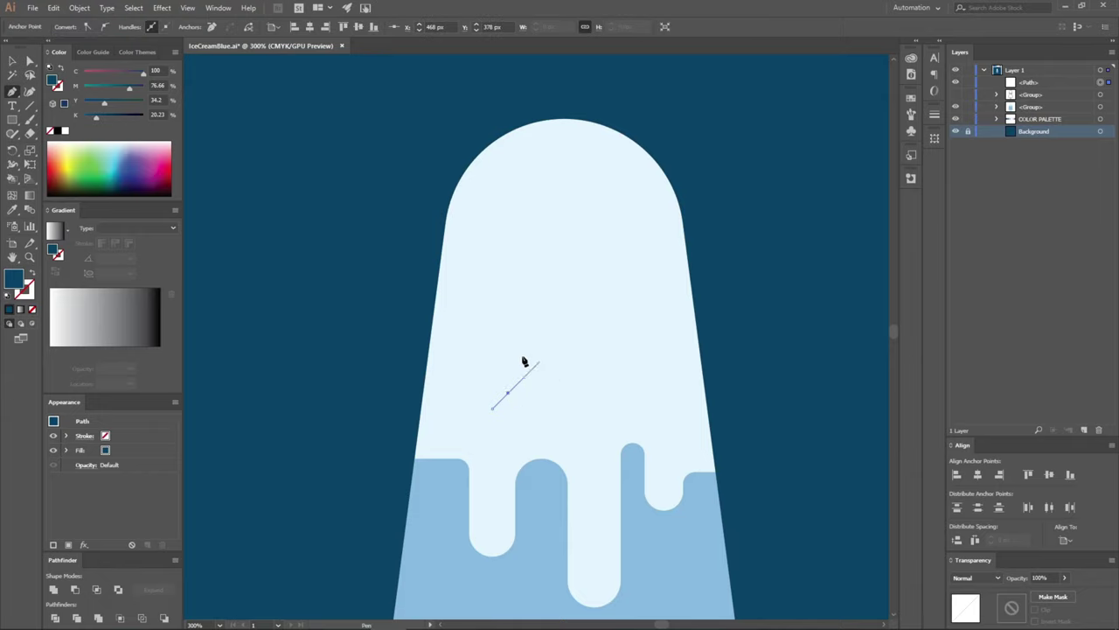
{"action": "key", "text": "c"}
{"action": "key", "text": "v"}
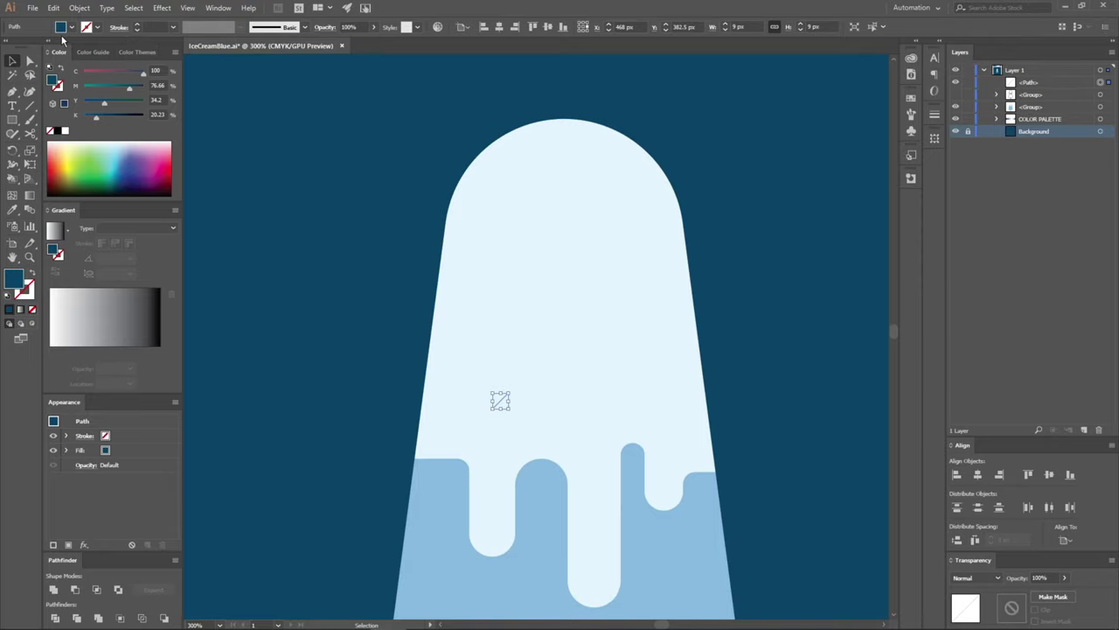
{"action": "key", "text": "shift+x"}
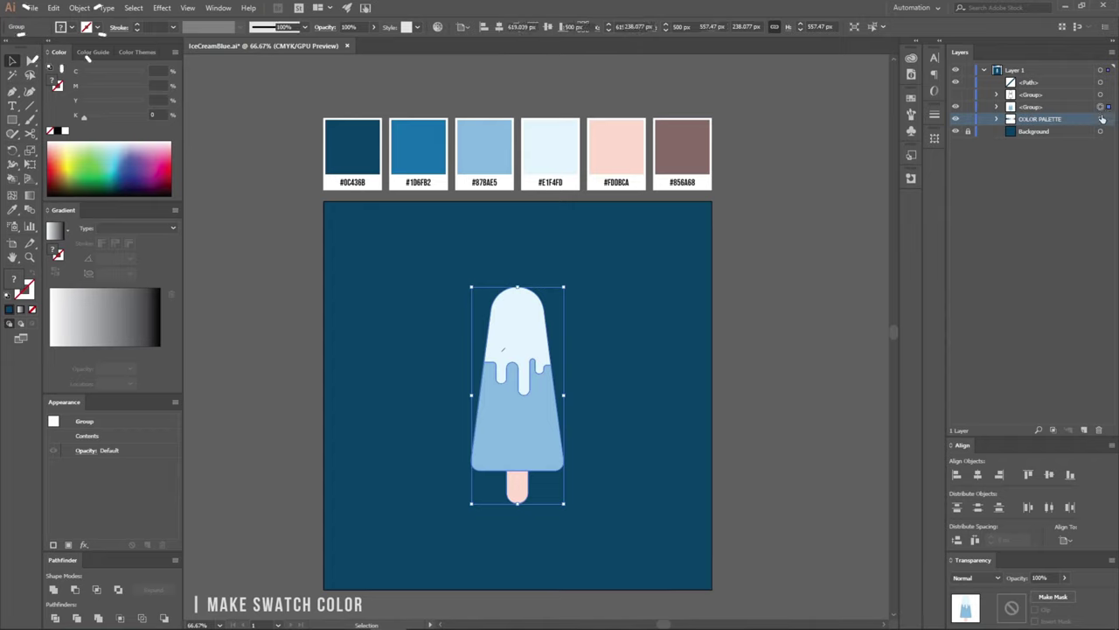
Save the six COLOR PALETTE colours as the new swatch group Color Group 1
{"action": "left_click", "coordinate": [71, 27]}
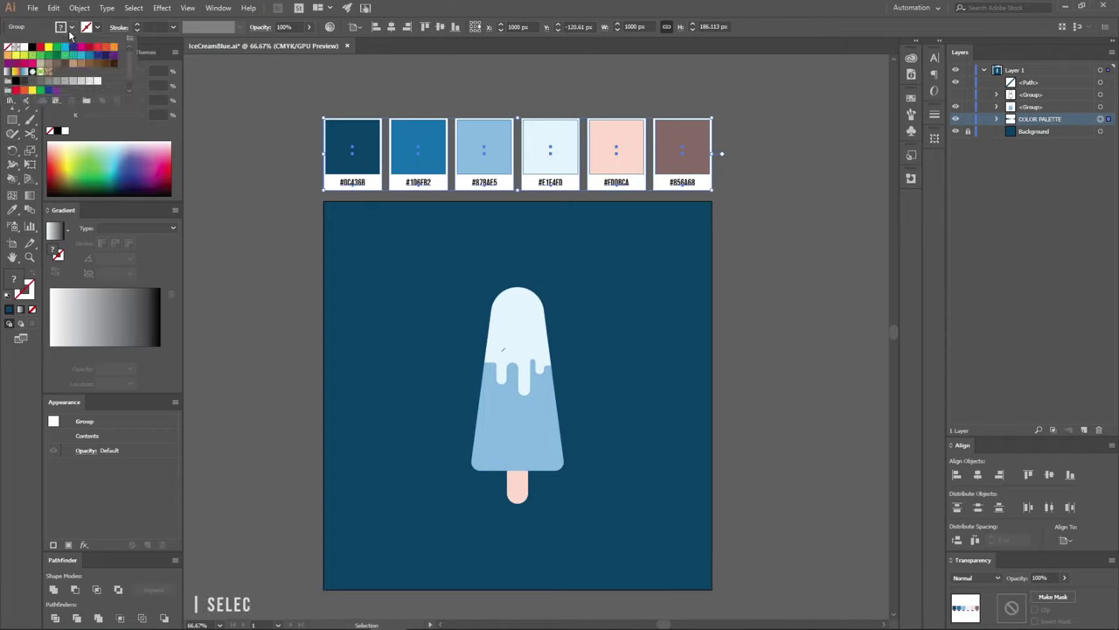
{"action": "left_click", "coordinate": [88, 104]}
{"action": "left_click", "coordinate": [516, 315]}
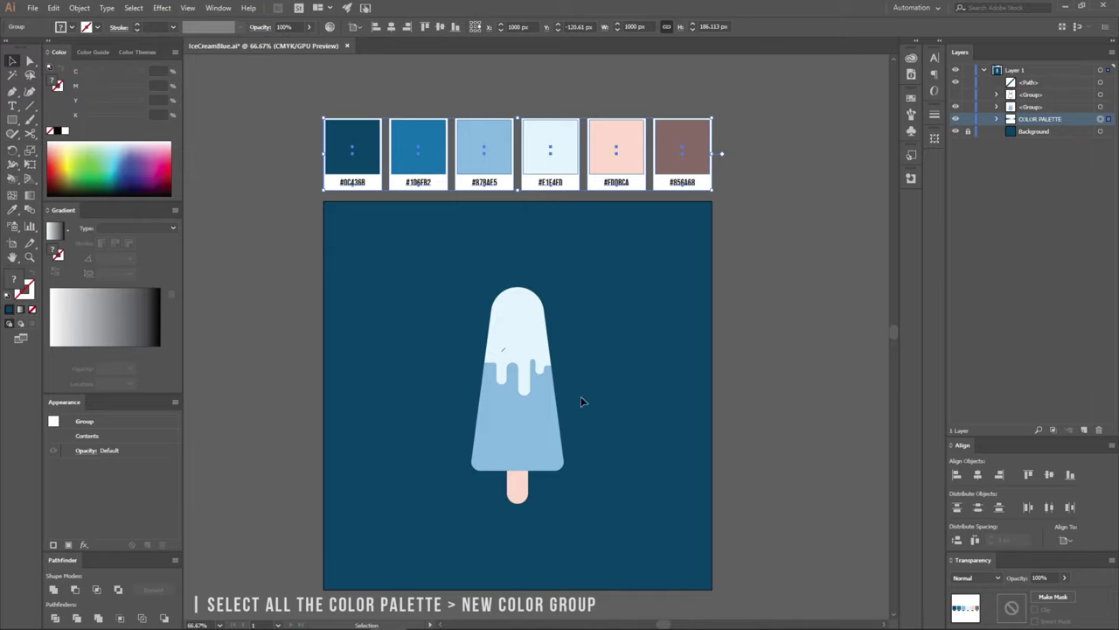
{"action": "left_click", "coordinate": [757, 356]}
{"action": "scroll", "coordinate": [497, 359], "scroll_direction": "up", "scroll_amount": 1}
Give the small diagonal sprinkle line a blue swatch stroke at 10 pt
{"action": "scroll", "coordinate": [498, 360], "scroll_direction": "up", "scroll_amount": 3}
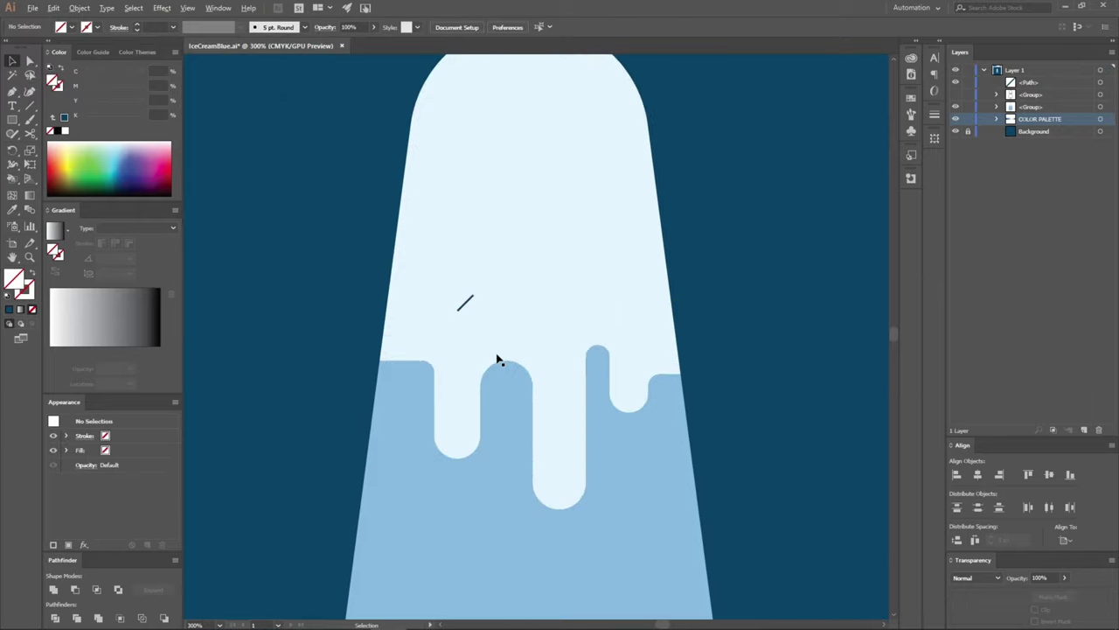
{"action": "left_click", "coordinate": [465, 304]}
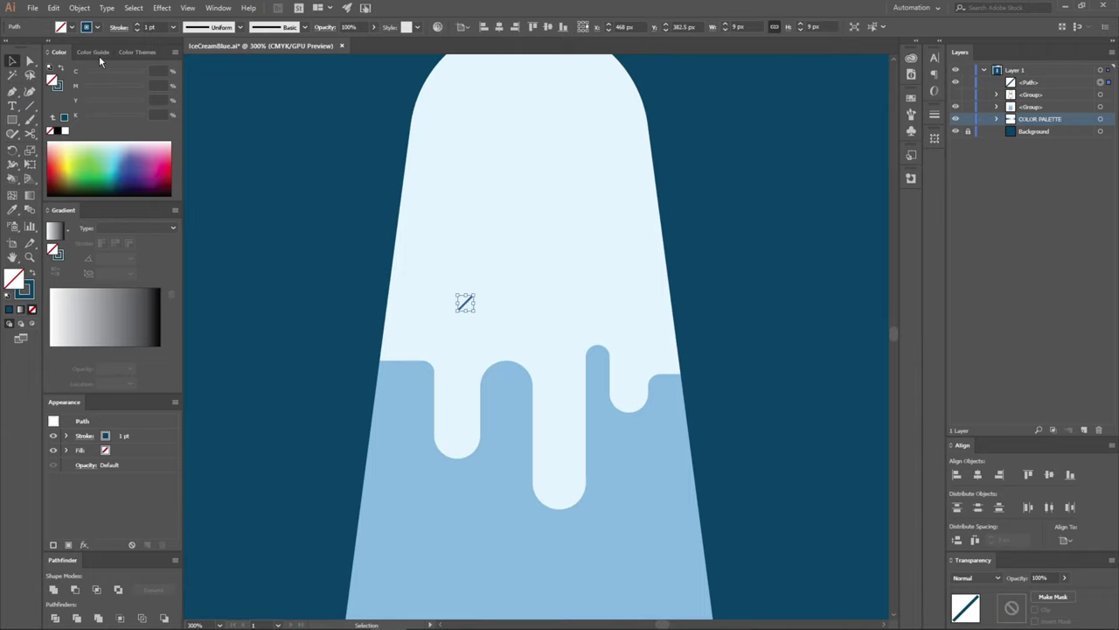
{"action": "left_click", "coordinate": [96, 29]}
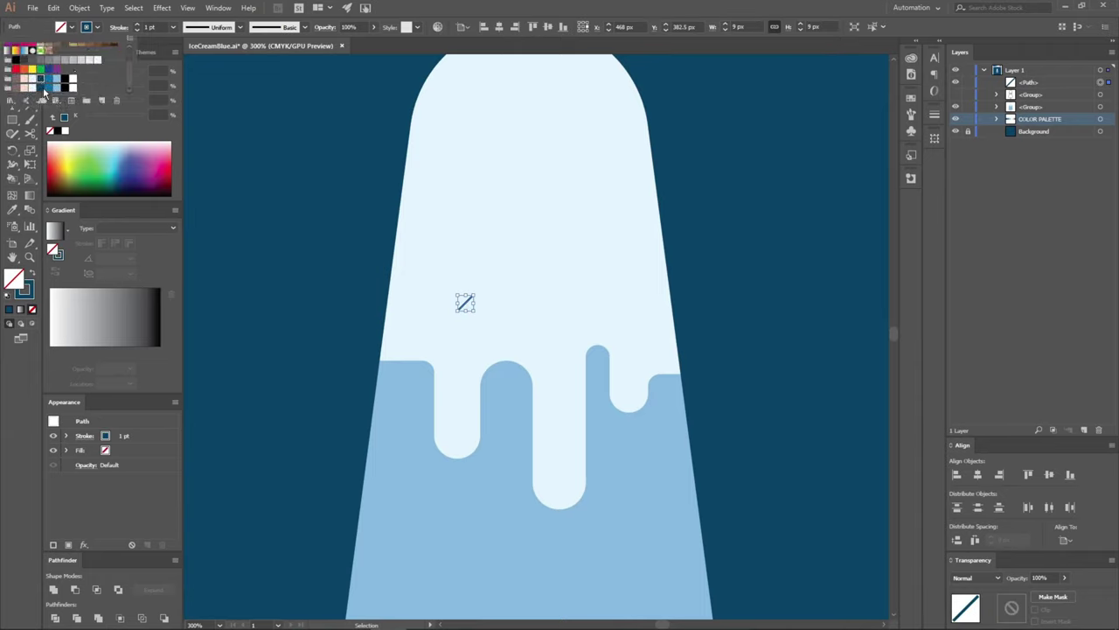
{"action": "left_click", "coordinate": [47, 88]}
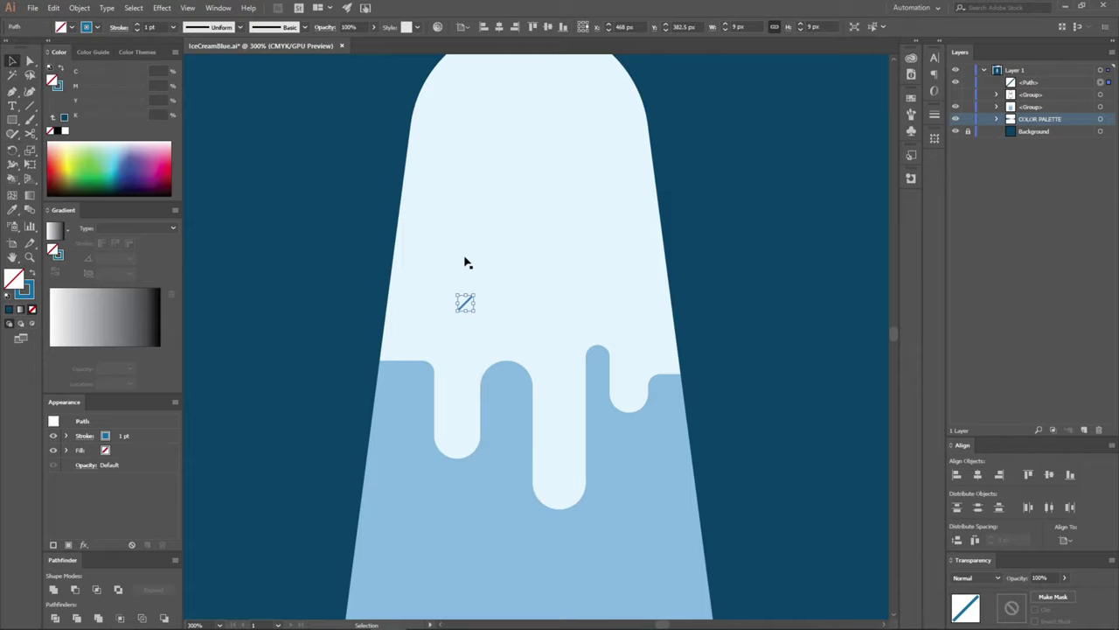
{"action": "scroll", "coordinate": [467, 306], "scroll_direction": "up", "scroll_amount": 1}
{"action": "scroll", "coordinate": [467, 306], "scroll_direction": "up", "scroll_amount": 1}
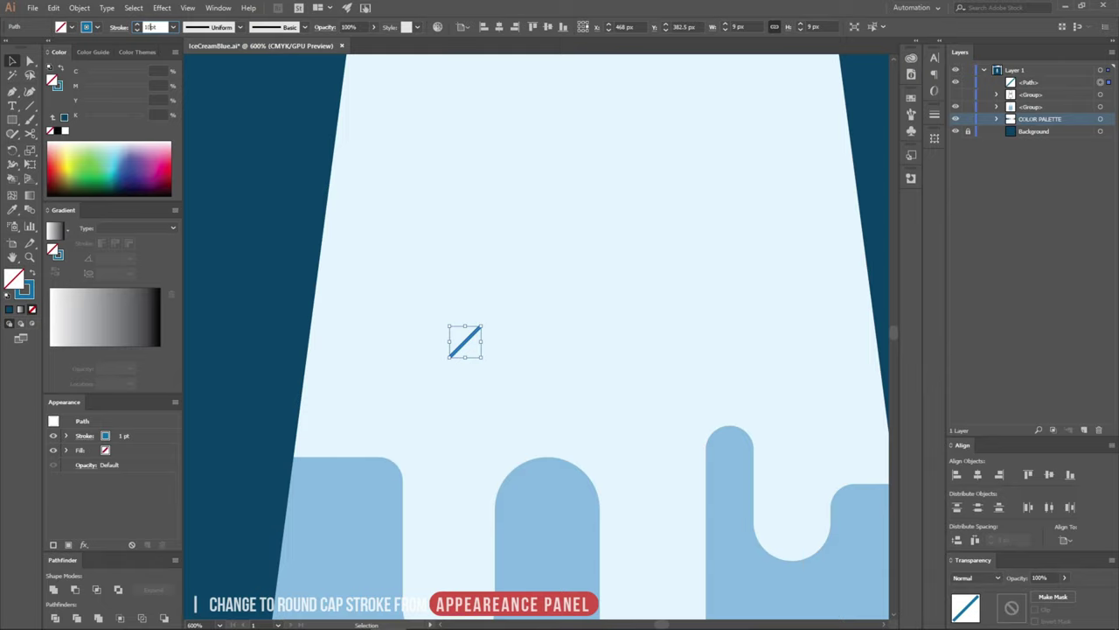
{"action": "type", "text": "10"}
{"action": "key", "text": "Return"}
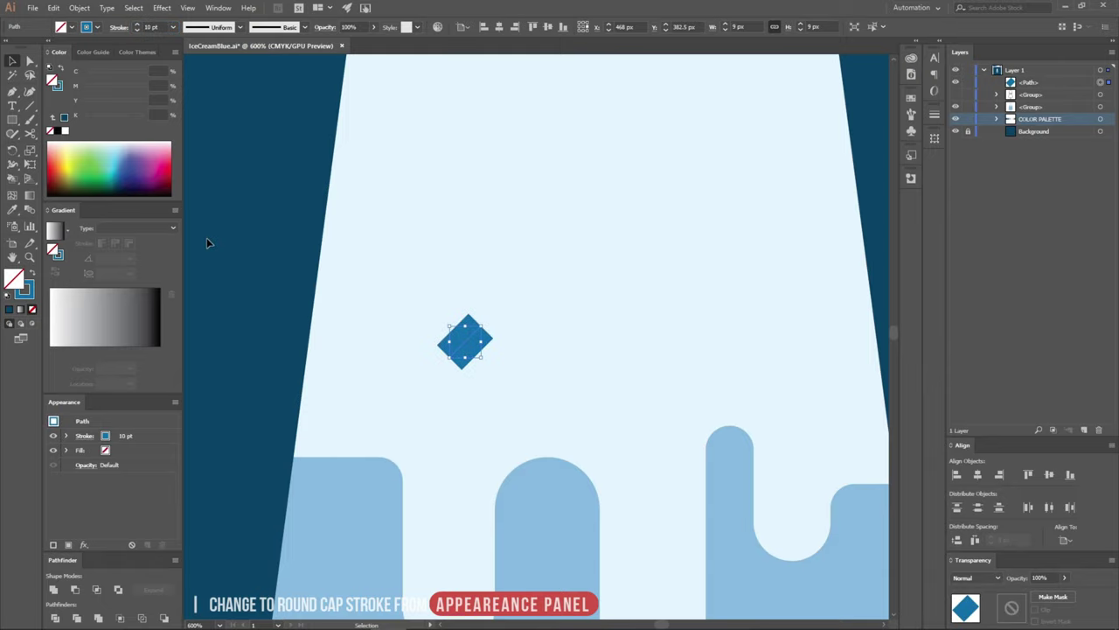
Set the sprinkle's stroke to Round Cap in the Appearance panel stroke options
{"action": "left_click", "coordinate": [82, 436]}
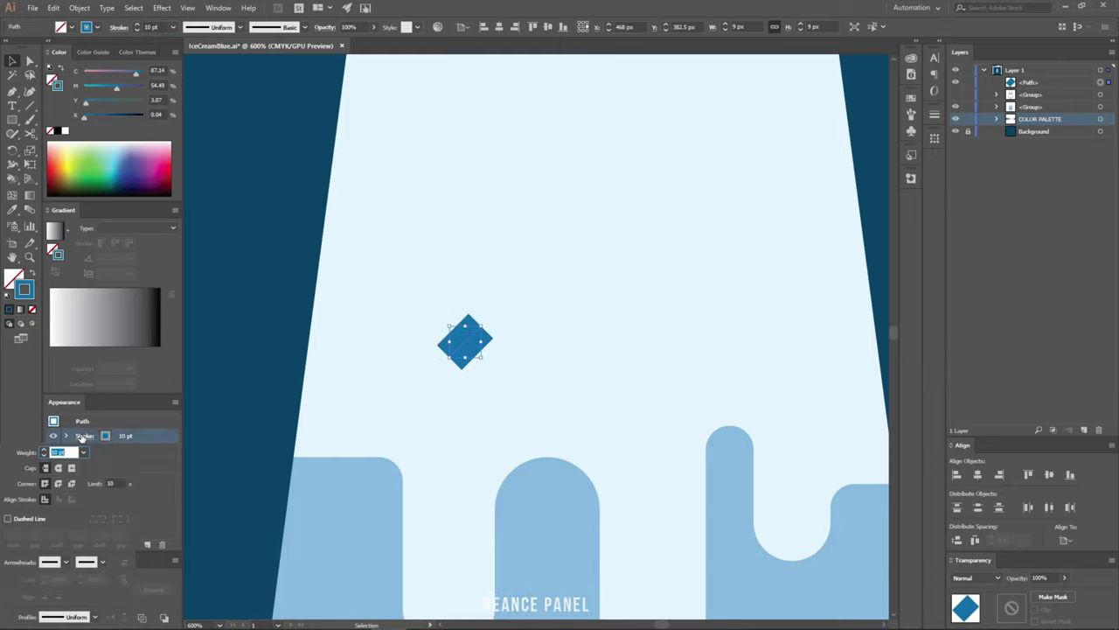
{"action": "left_click", "coordinate": [59, 468]}
{"action": "left_click", "coordinate": [119, 419]}
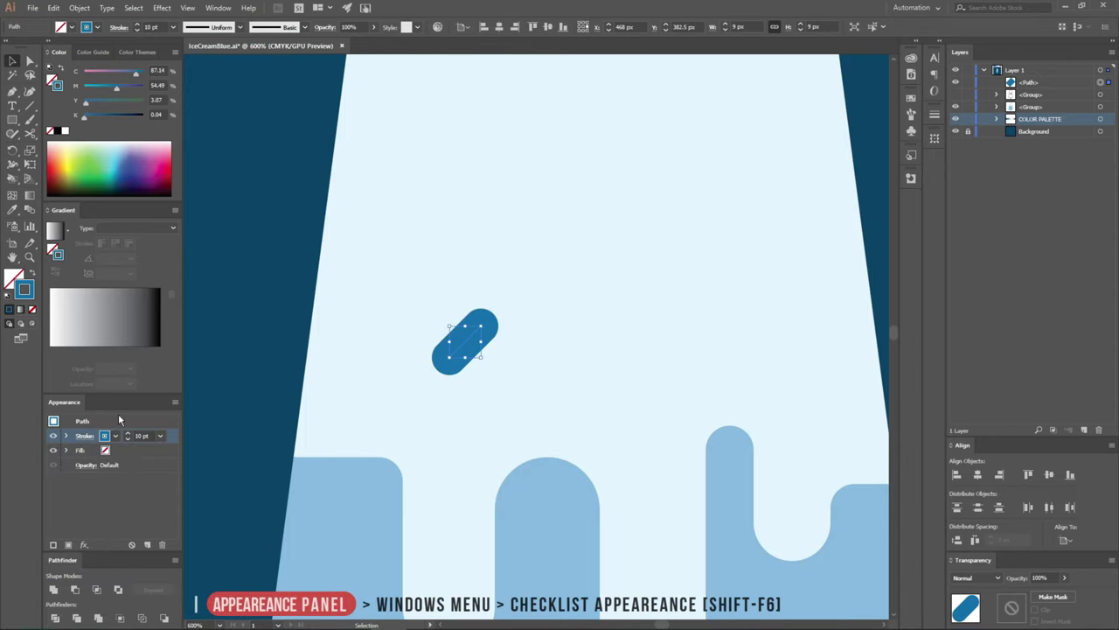
{"action": "left_click", "coordinate": [217, 8]}
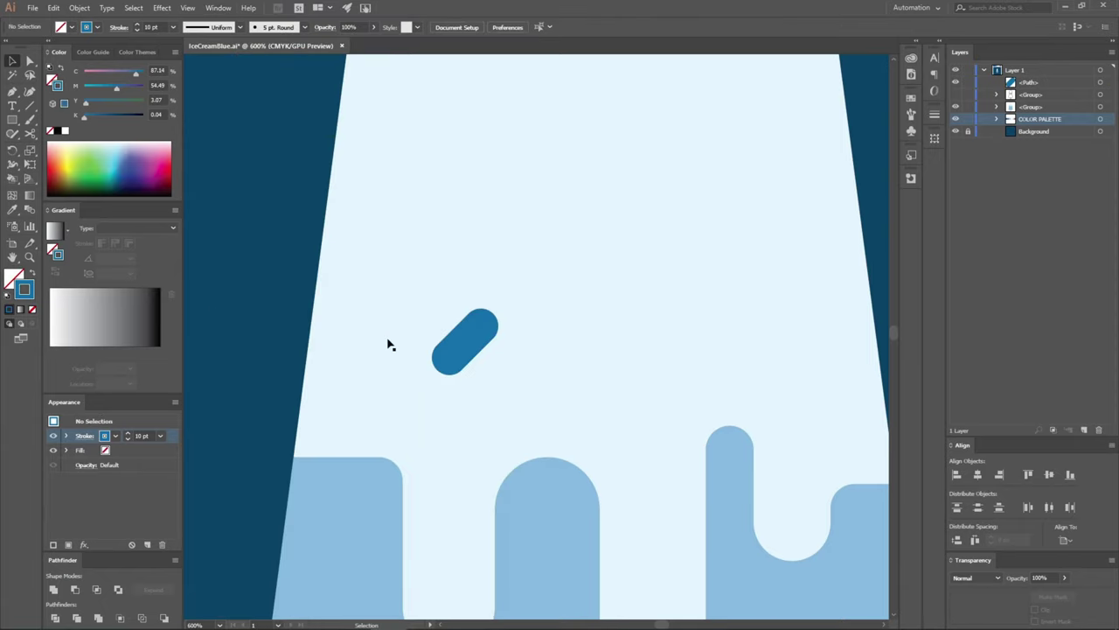
Copy the sprinkle straight up and repeat twice with Ctrl+D for a four-sprinkle column
{"action": "left_click", "coordinate": [442, 441]}
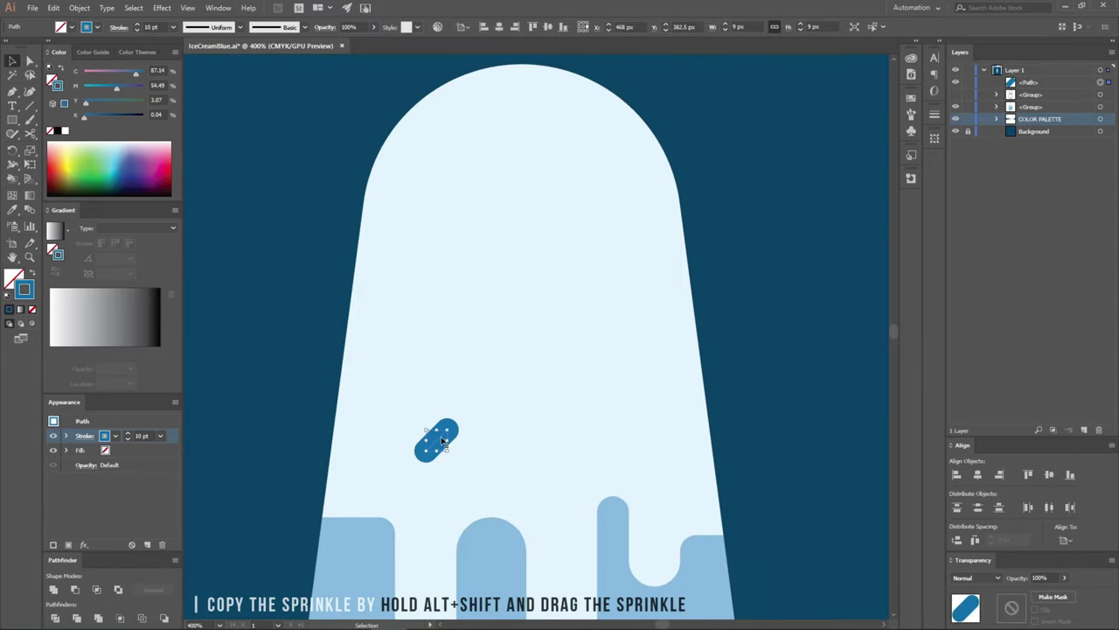
{"action": "left_click_drag", "start_coordinate": [442, 441], "coordinate": [443, 342]}
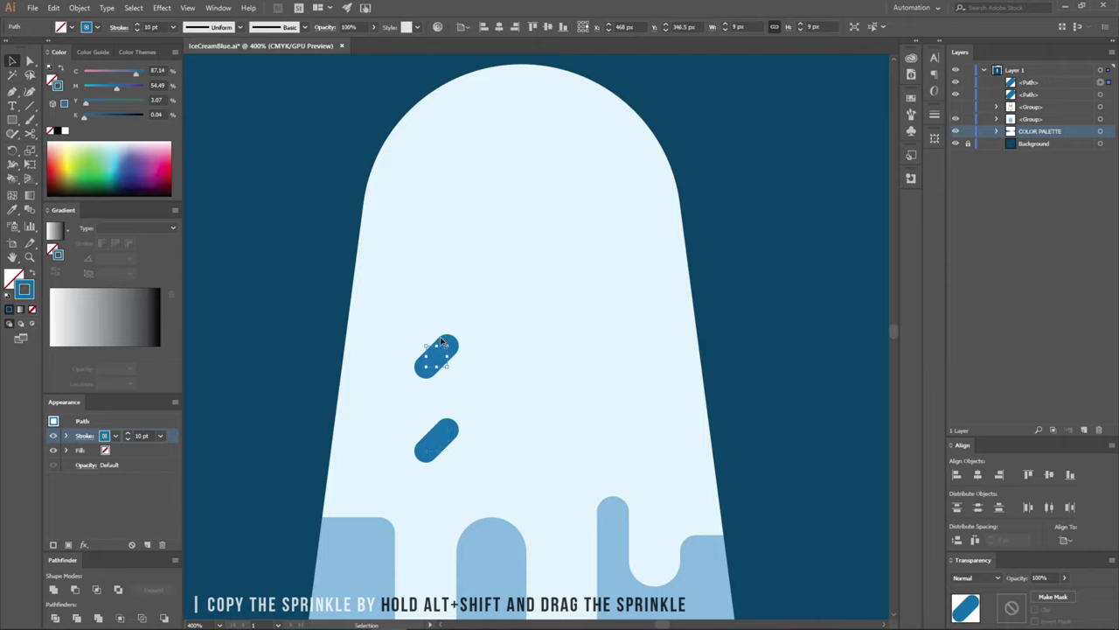
{"action": "key", "text": "ctrl+d"}
{"action": "key", "text": "ctrl+d"}
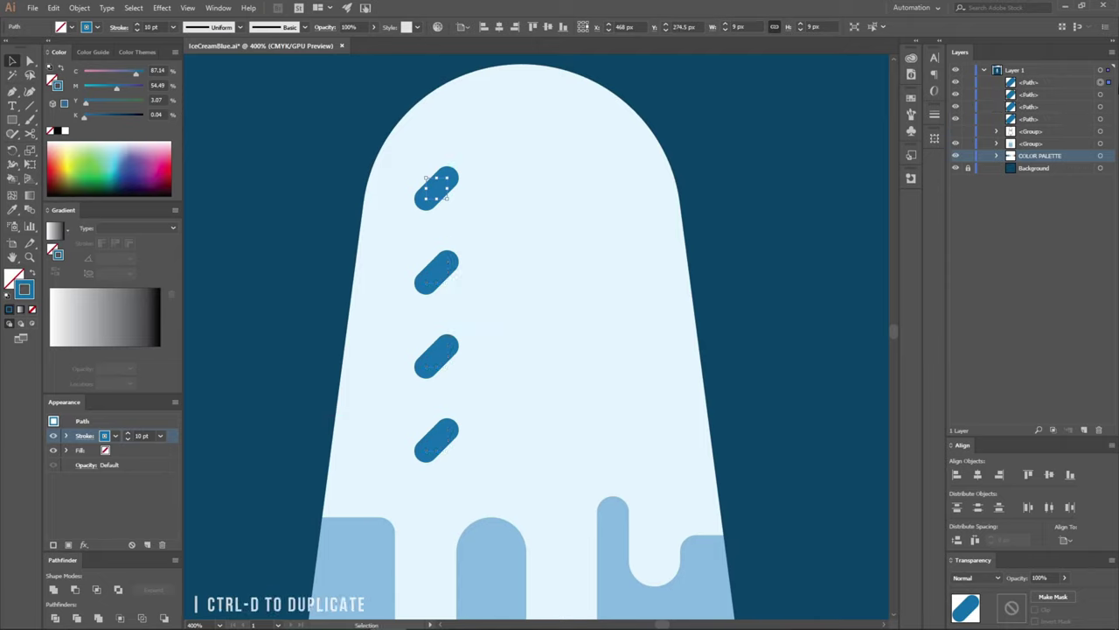
{"action": "left_click", "coordinate": [1101, 95]}
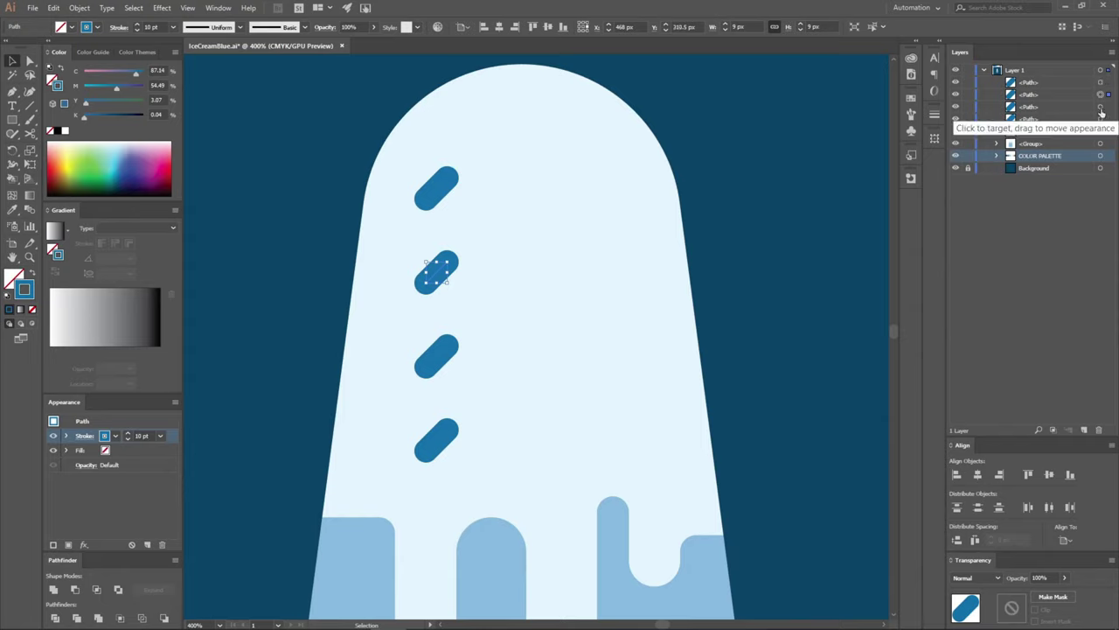
{"action": "left_click", "coordinate": [1101, 82]}
{"action": "left_click", "coordinate": [1101, 107], "text": "shift"}
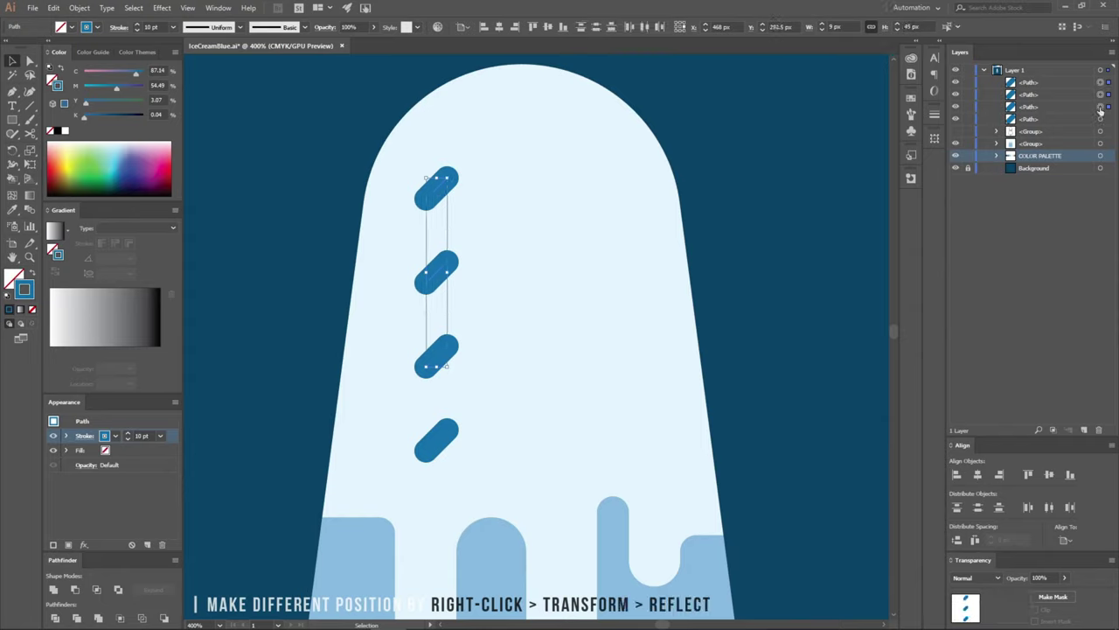
Reflect copies of the top three sprinkles vertically and move them right as a second column
{"action": "right_click", "coordinate": [444, 274]}
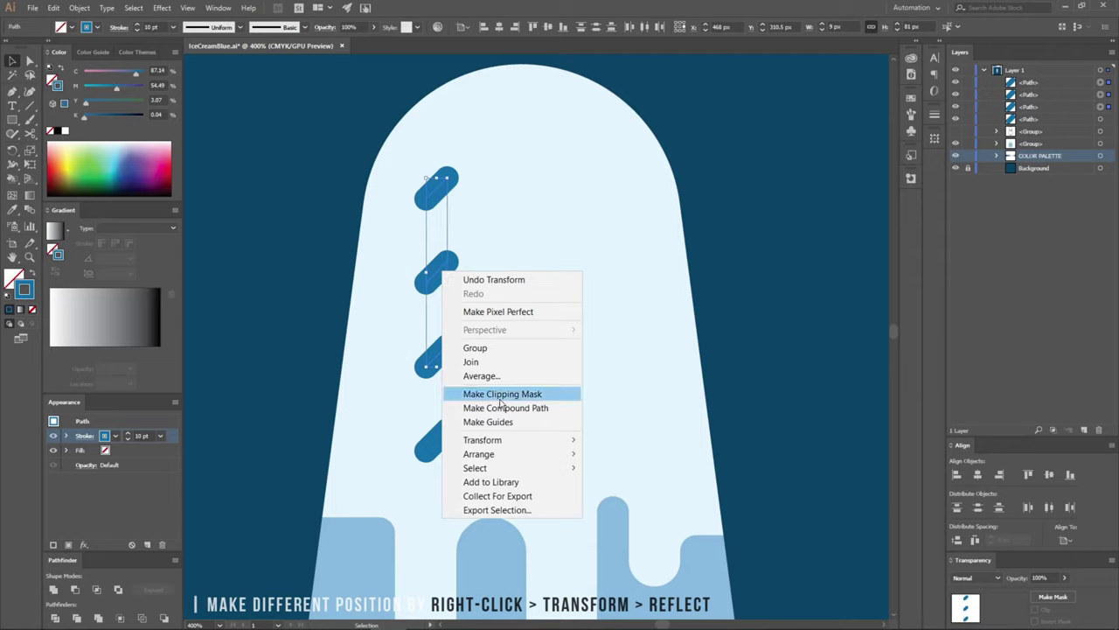
{"action": "mouse_move", "coordinate": [483, 440]}
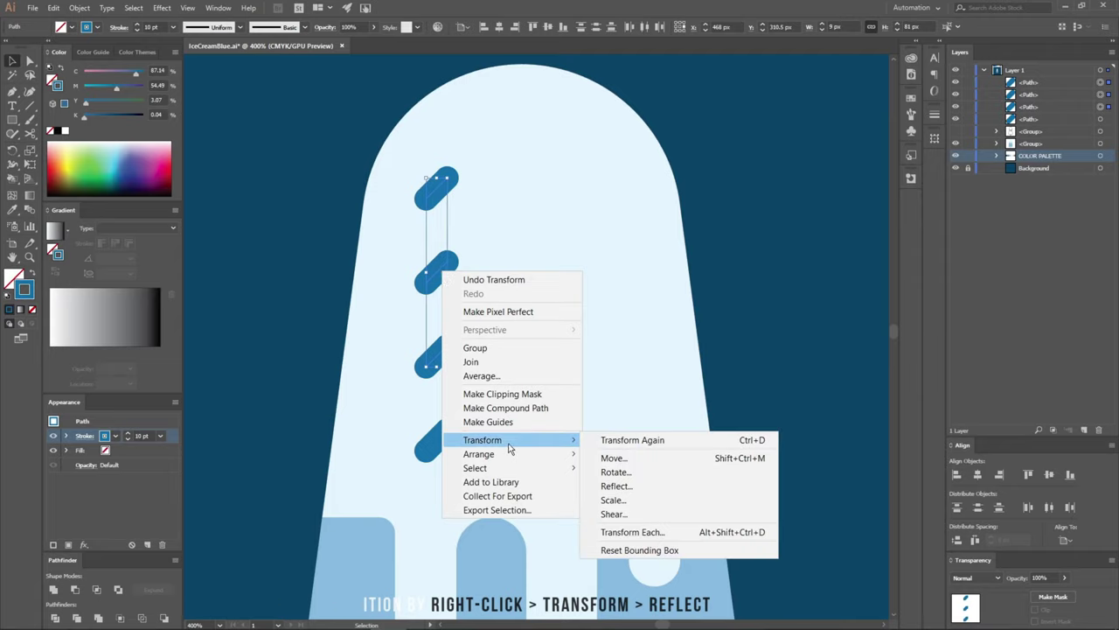
{"action": "left_click", "coordinate": [616, 487]}
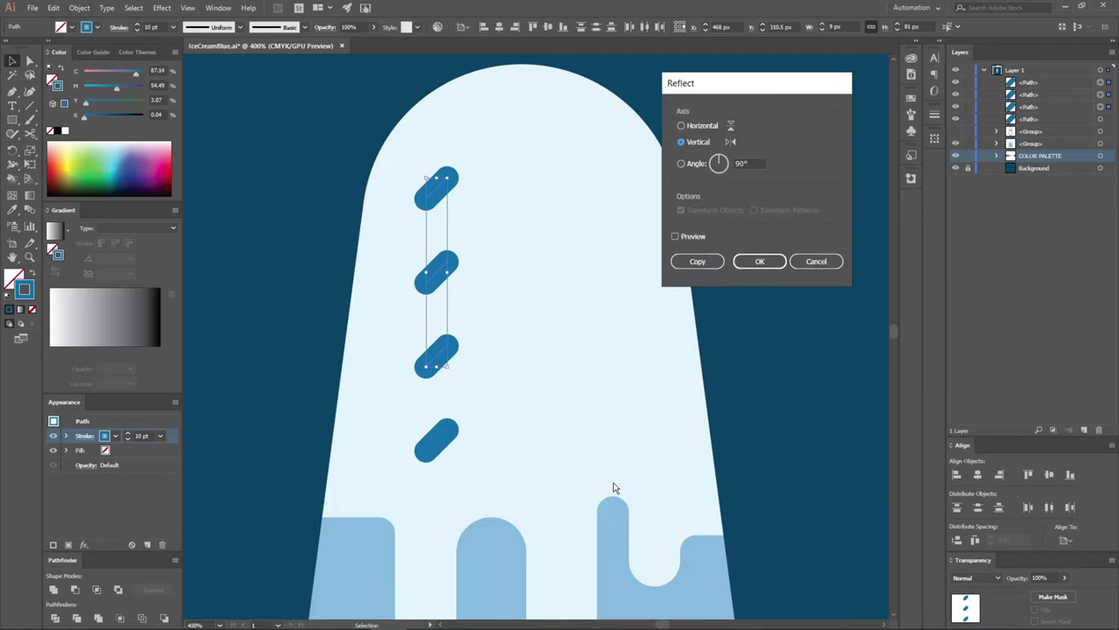
{"action": "left_click", "coordinate": [697, 260]}
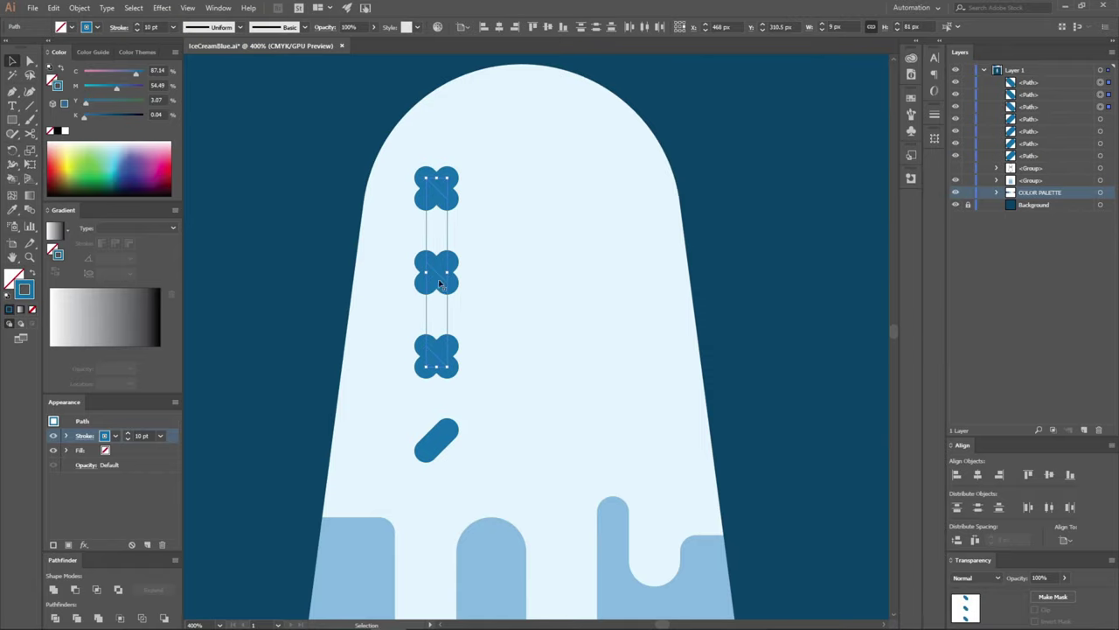
{"action": "left_click_drag", "start_coordinate": [443, 281], "coordinate": [528, 325]}
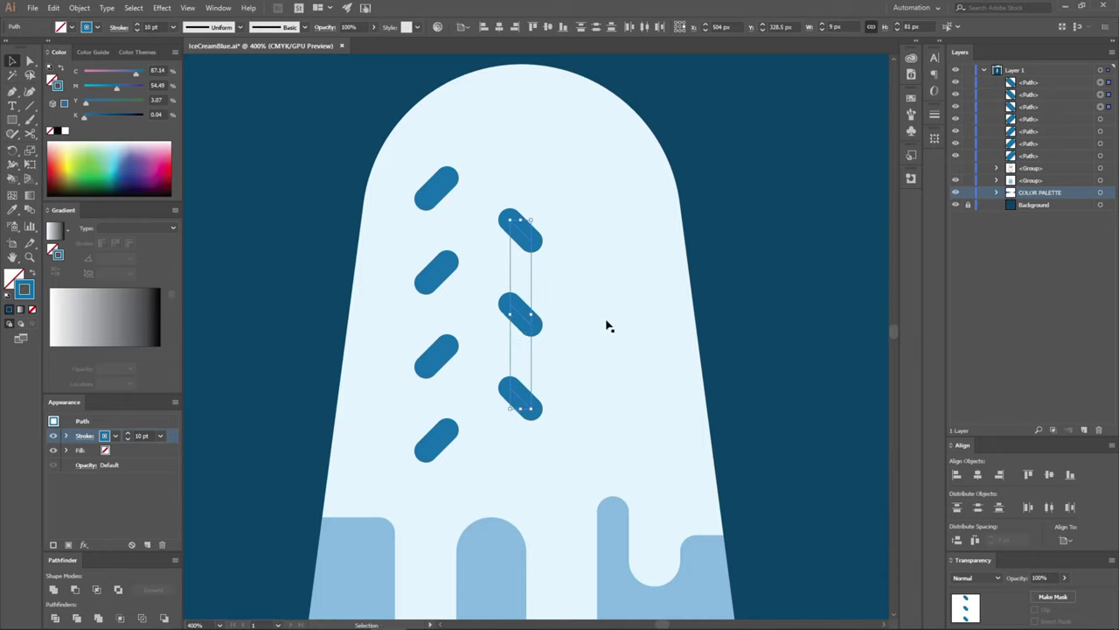
{"action": "left_click", "coordinate": [1099, 118]}
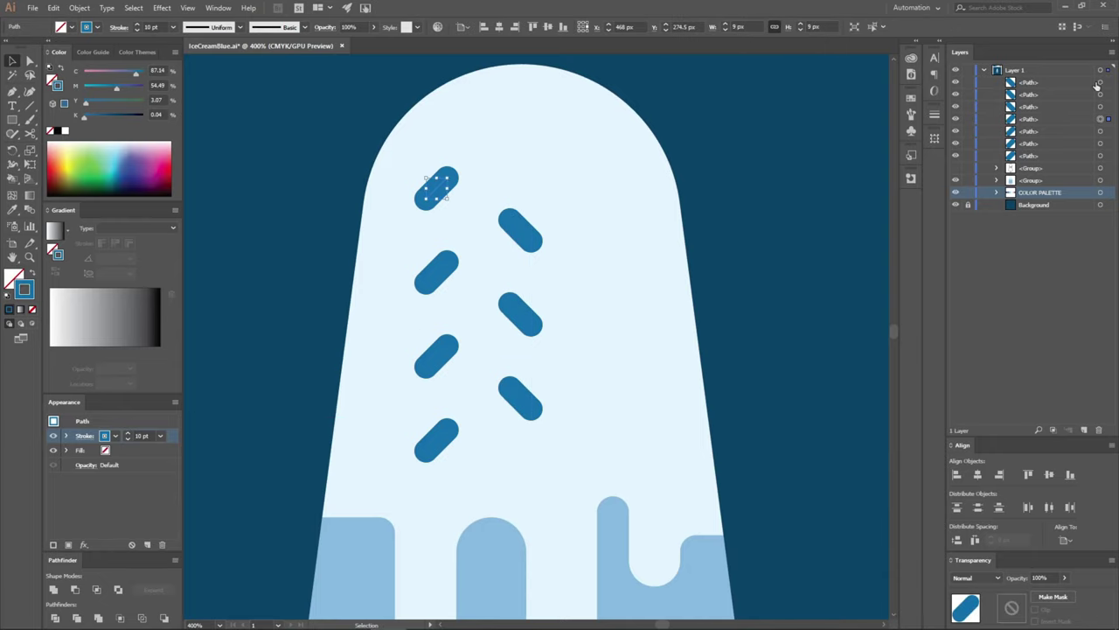
Add a fourth sprinkle atop the mirrored column and copy the left column to the right
{"action": "left_click", "coordinate": [1099, 82]}
{"action": "left_click_drag", "start_coordinate": [524, 234], "coordinate": [525, 150]}
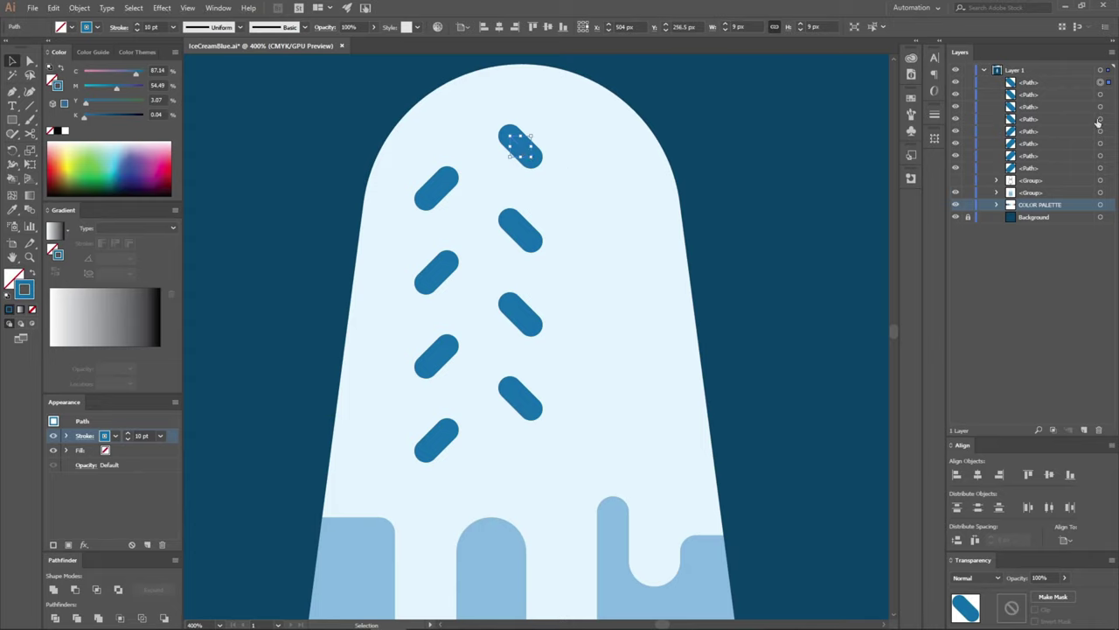
{"action": "left_click", "coordinate": [1101, 167]}
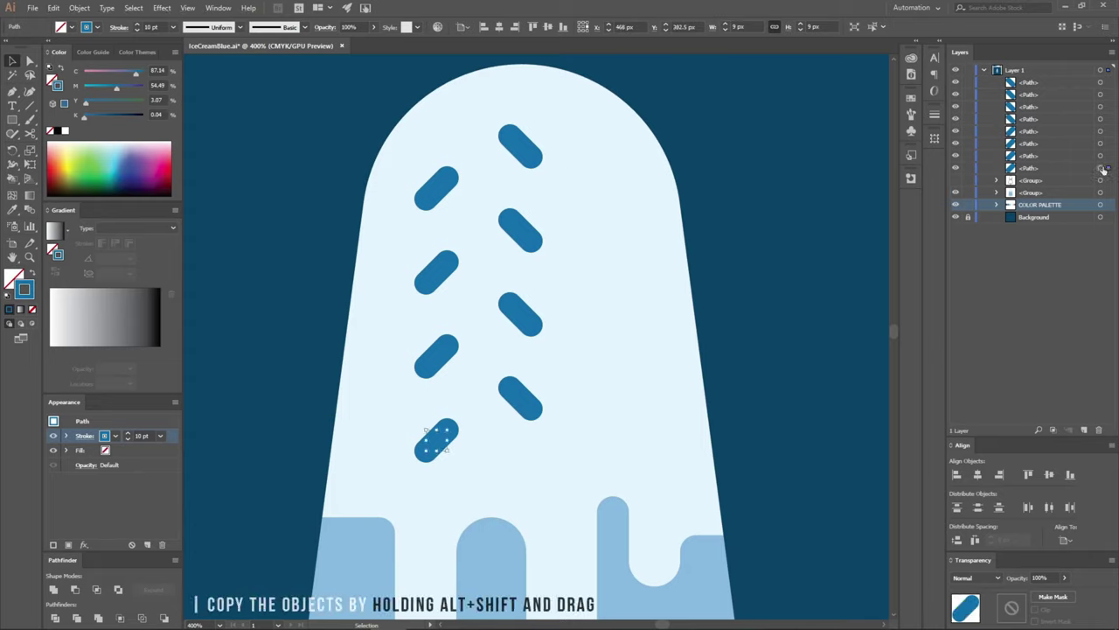
{"action": "left_click", "coordinate": [1101, 155], "text": "shift"}
{"action": "left_click", "coordinate": [1101, 143], "text": "shift"}
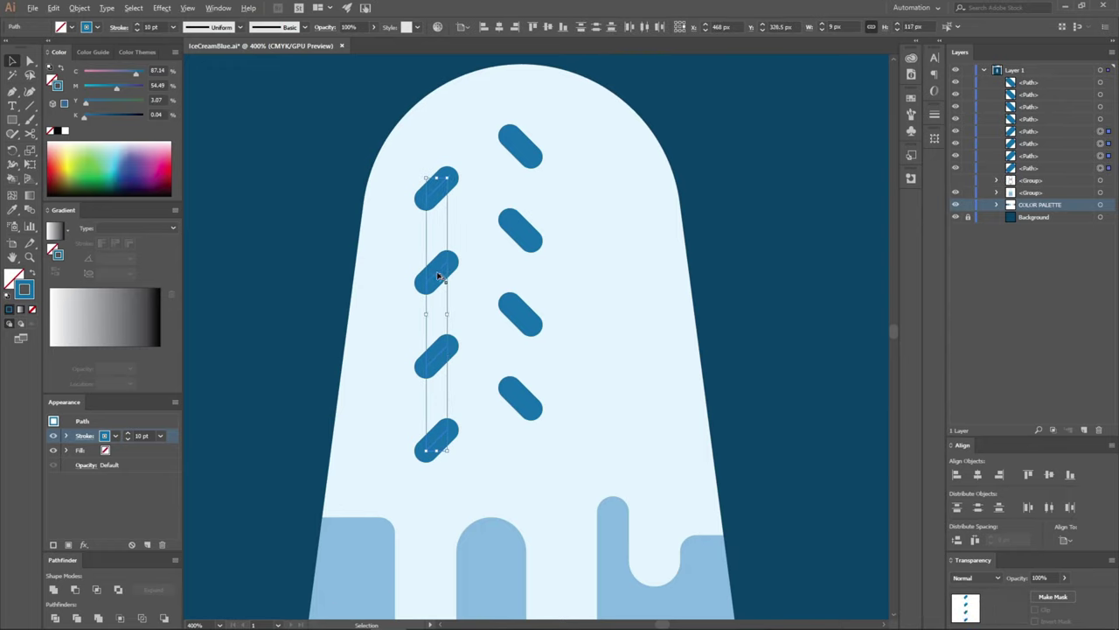
{"action": "left_click_drag", "start_coordinate": [434, 275], "coordinate": [617, 277]}
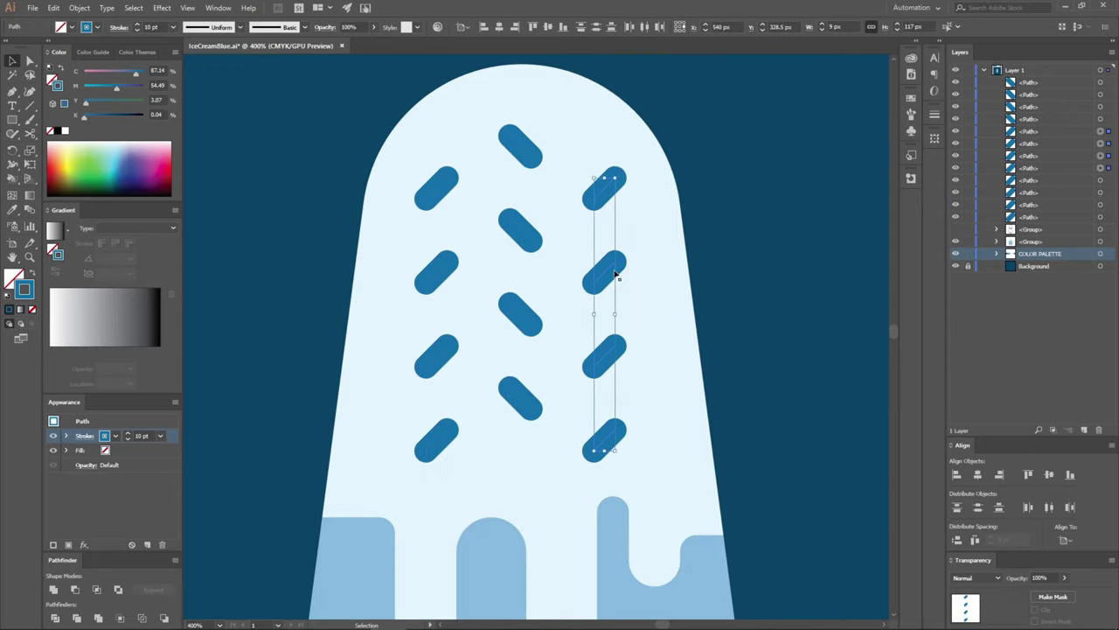
{"action": "left_click", "coordinate": [752, 282]}
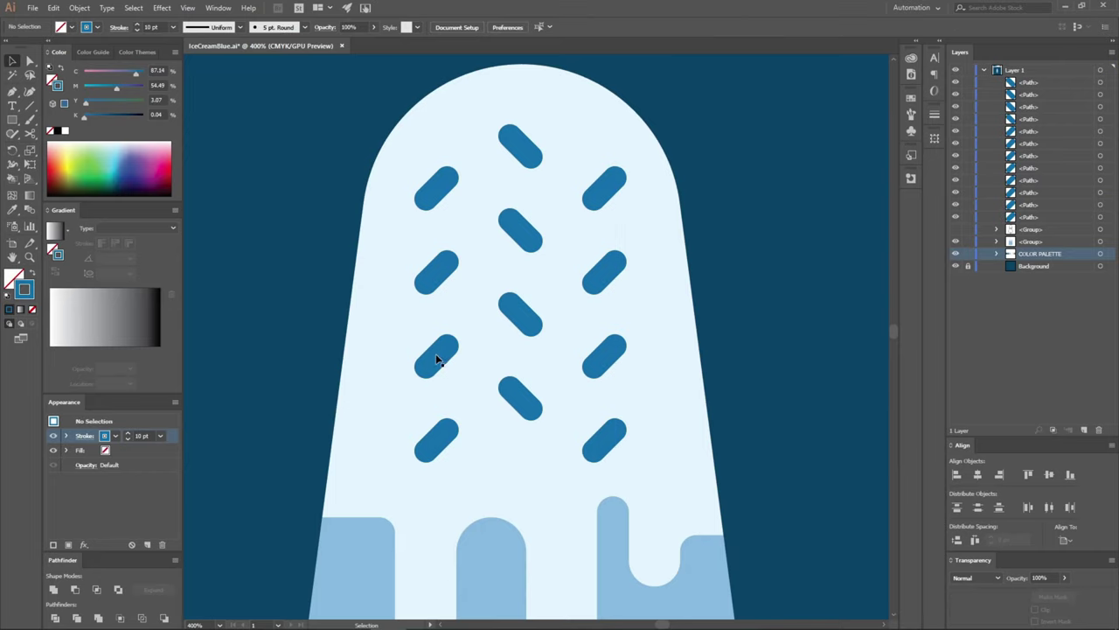
{"action": "left_click_drag", "start_coordinate": [439, 361], "coordinate": [398, 357]}
Delete two extra sprinkles and shift the top and right-side sprinkles into new spots
{"action": "left_click", "coordinate": [513, 393]}
{"action": "key", "text": "Delete"}
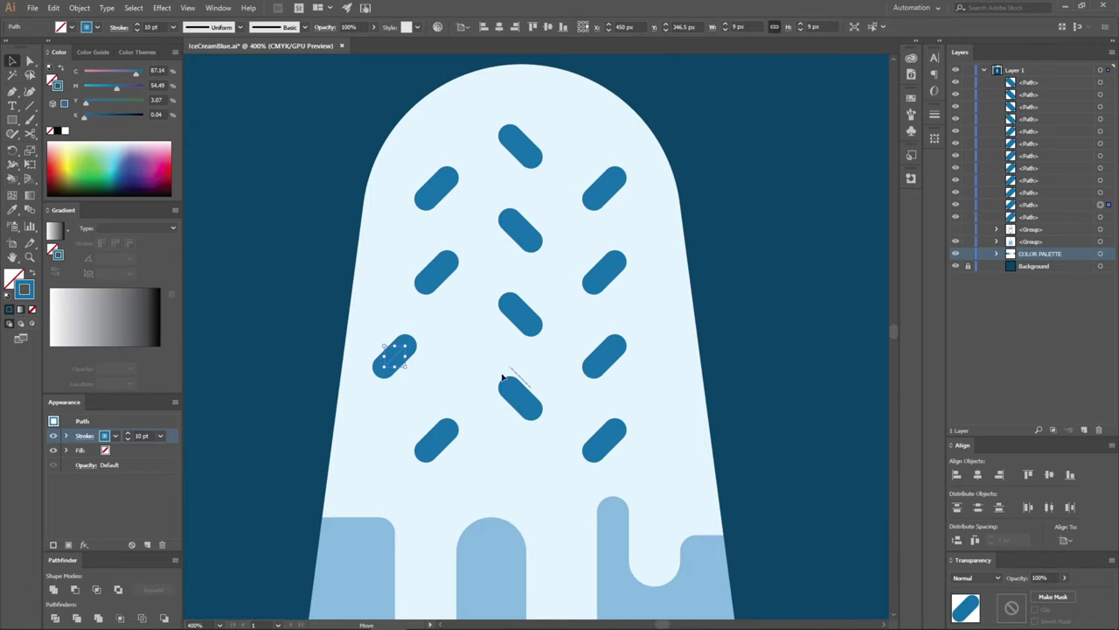
{"action": "scroll", "coordinate": [508, 382], "scroll_direction": "up", "scroll_amount": 1}
{"action": "mouse_move", "coordinate": [525, 364]}
{"action": "left_mouse_down"}
{"action": "mouse_move", "coordinate": [504, 406]}
{"action": "mouse_move", "coordinate": [462, 321]}
{"action": "left_mouse_up"}
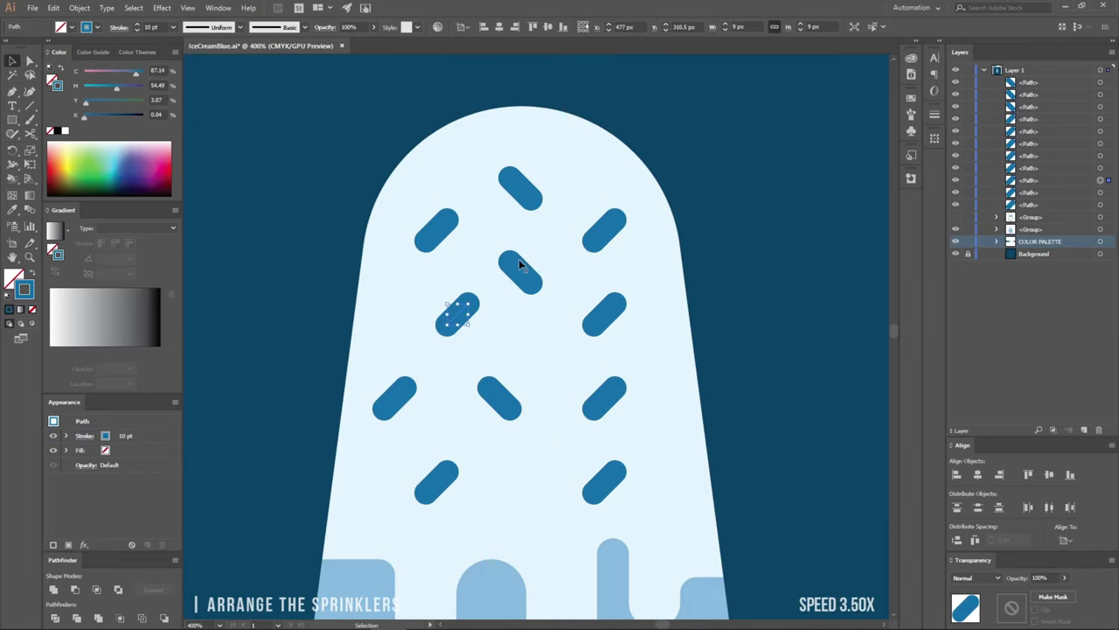
{"action": "left_click", "coordinate": [536, 182]}
{"action": "left_click_drag", "start_coordinate": [520, 190], "coordinate": [520, 168]}
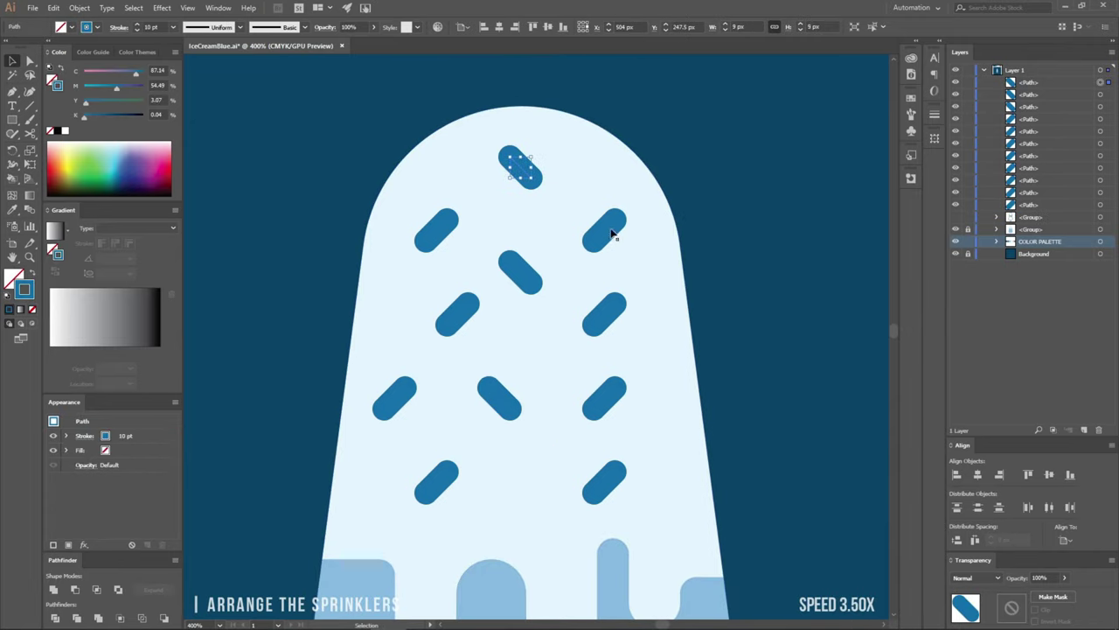
{"action": "left_click", "coordinate": [605, 232]}
{"action": "left_click_drag", "start_coordinate": [604, 315], "coordinate": [583, 336]}
{"action": "left_click_drag", "start_coordinate": [604, 398], "coordinate": [625, 398]}
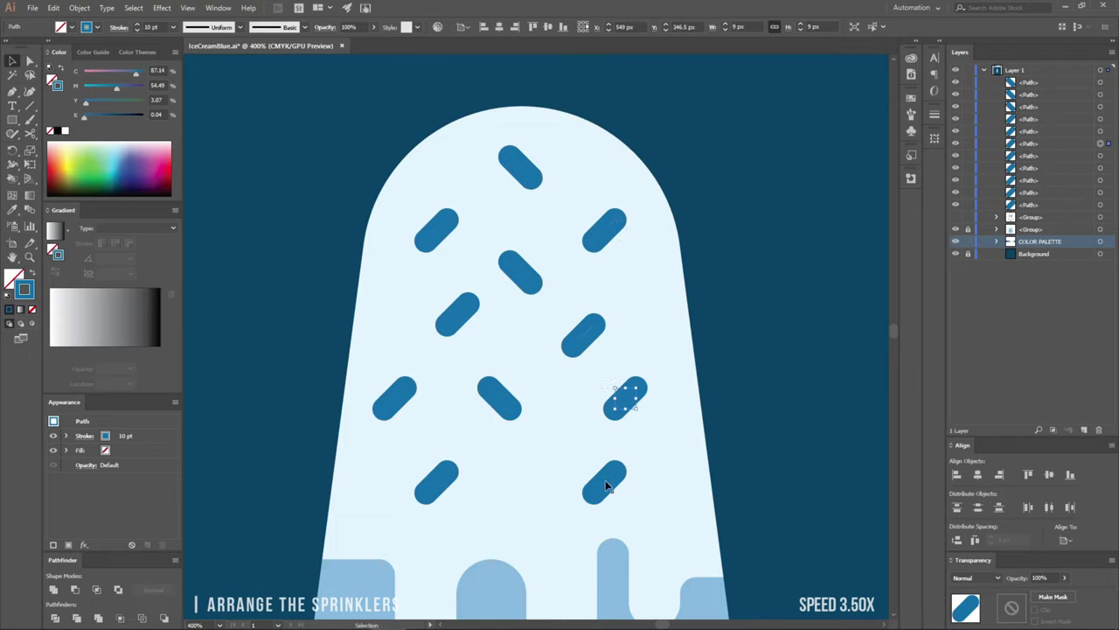
{"action": "left_click", "coordinate": [609, 480]}
{"action": "left_click", "coordinate": [581, 335]}
{"action": "key", "text": "Delete"}
Paste a duplicate sprinkle into the gap, reposition the right sprinkles, and select them all
{"action": "left_click", "coordinate": [525, 273]}
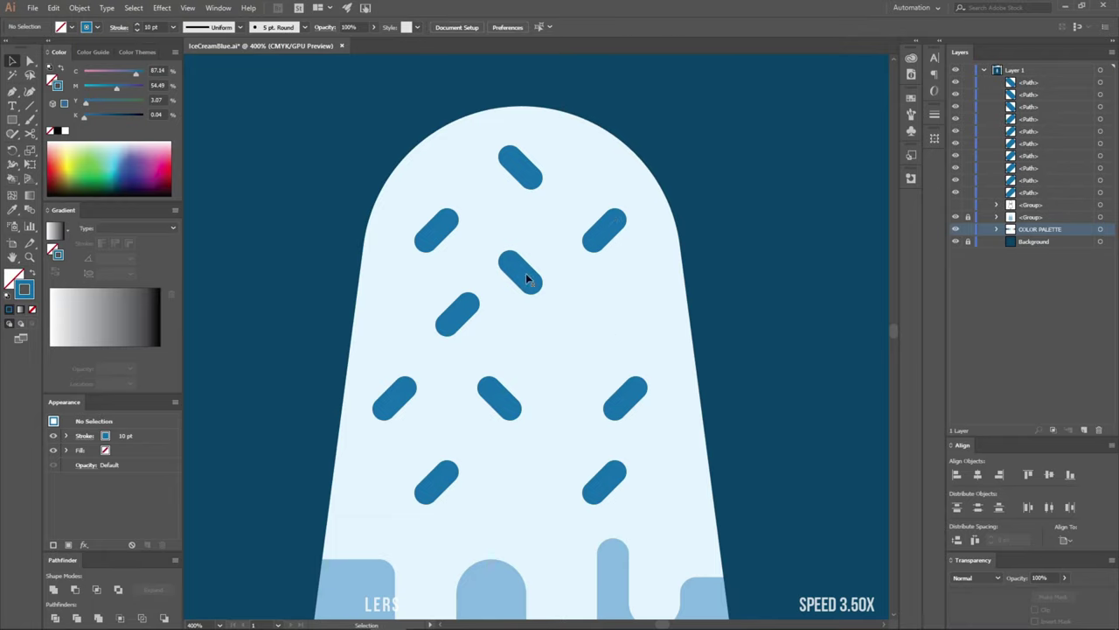
{"action": "left_click", "coordinate": [512, 409]}
{"action": "key", "text": "ctrl+c"}
{"action": "key", "text": "ctrl+v"}
{"action": "left_click_drag", "start_coordinate": [568, 339], "coordinate": [569, 361]}
{"action": "left_click", "coordinate": [622, 399]}
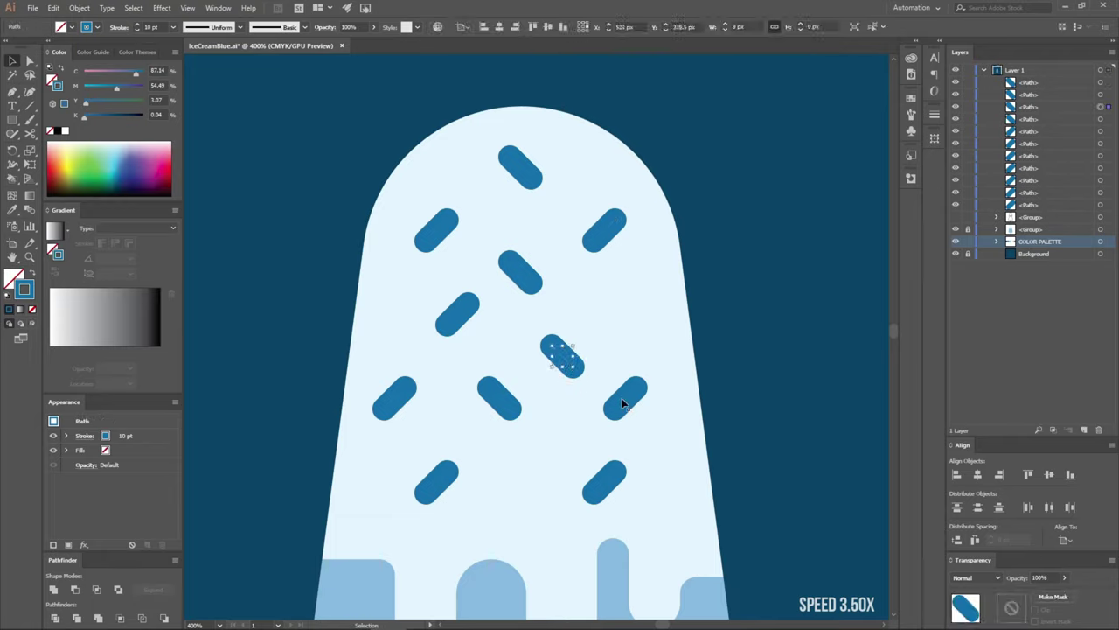
{"action": "left_click_drag", "start_coordinate": [603, 476], "coordinate": [562, 477]}
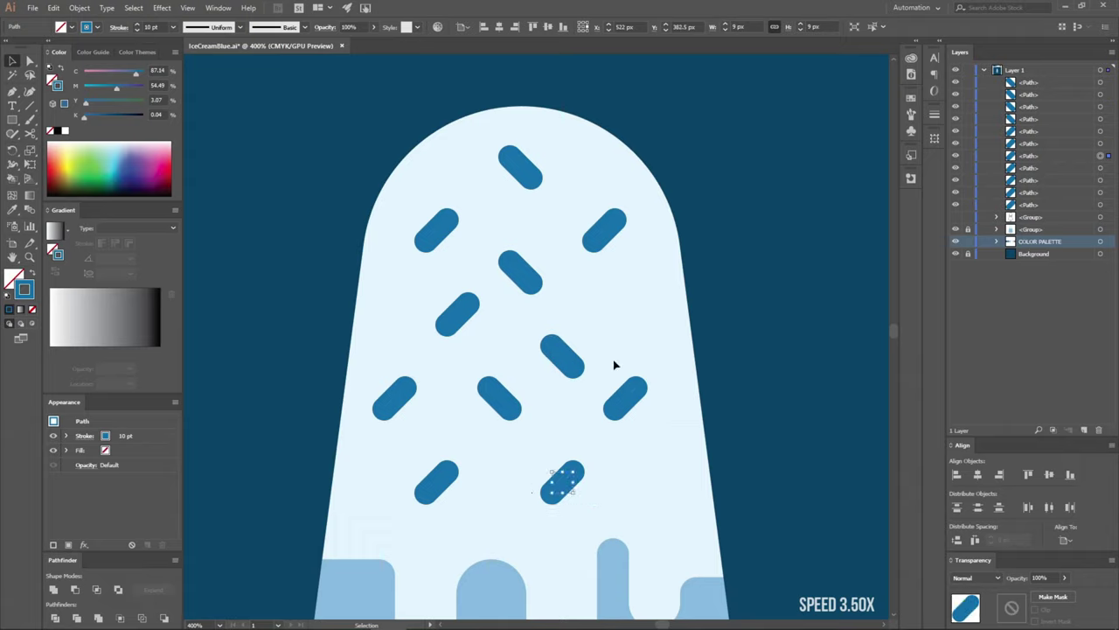
{"action": "left_click", "coordinate": [627, 430]}
{"action": "left_click_drag", "start_coordinate": [564, 364], "coordinate": [583, 340]}
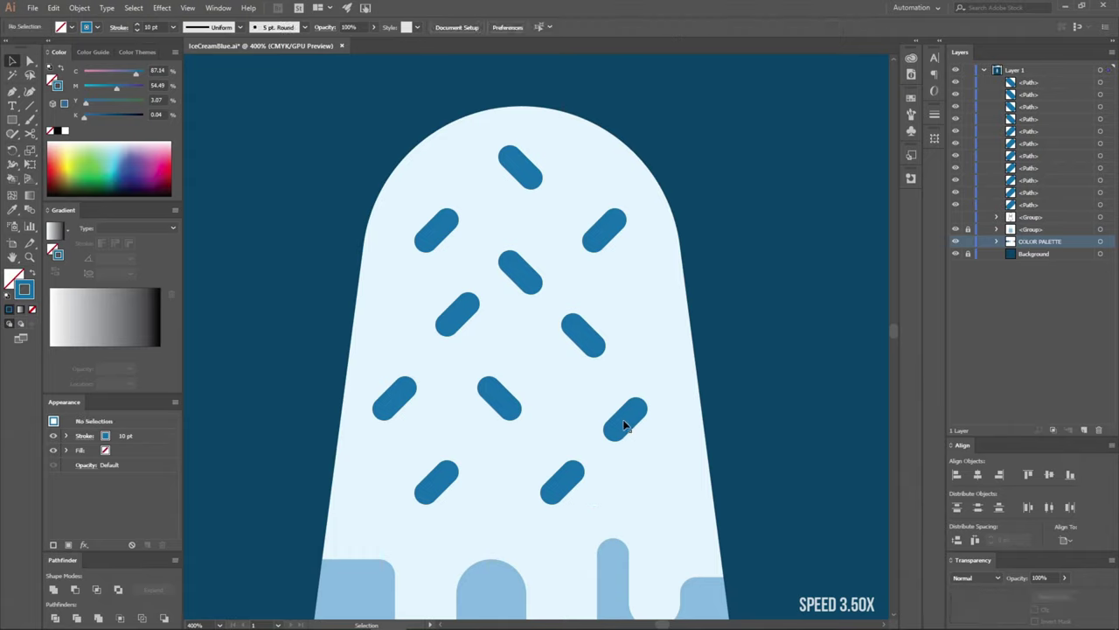
{"action": "left_click_drag", "start_coordinate": [624, 425], "coordinate": [582, 384]}
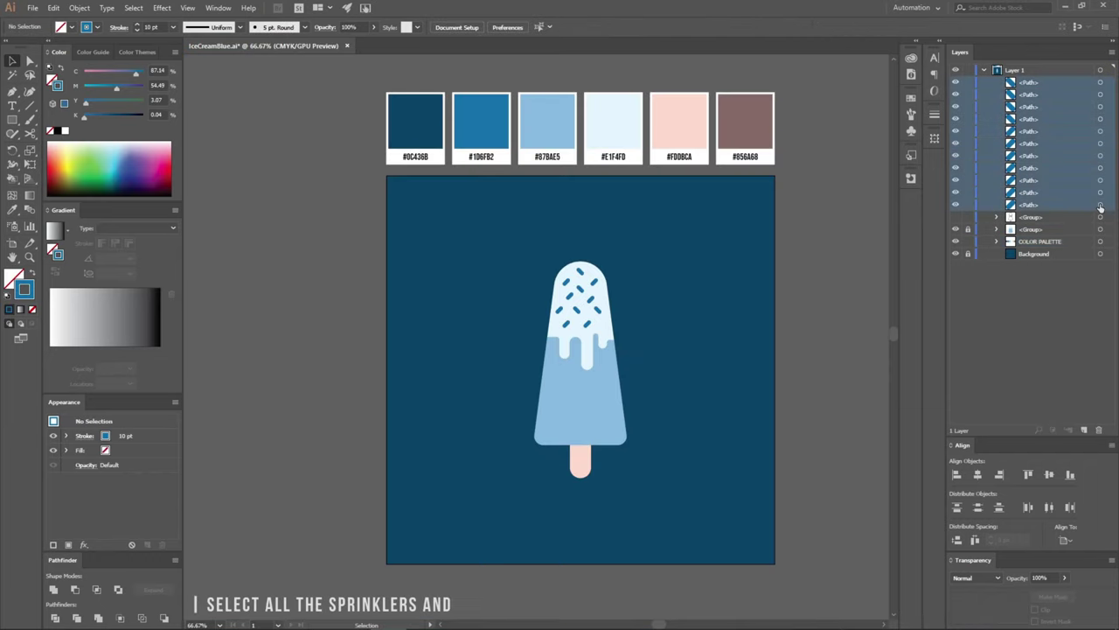
{"action": "left_click_drag", "start_coordinate": [1100, 206], "coordinate": [1100, 101]}
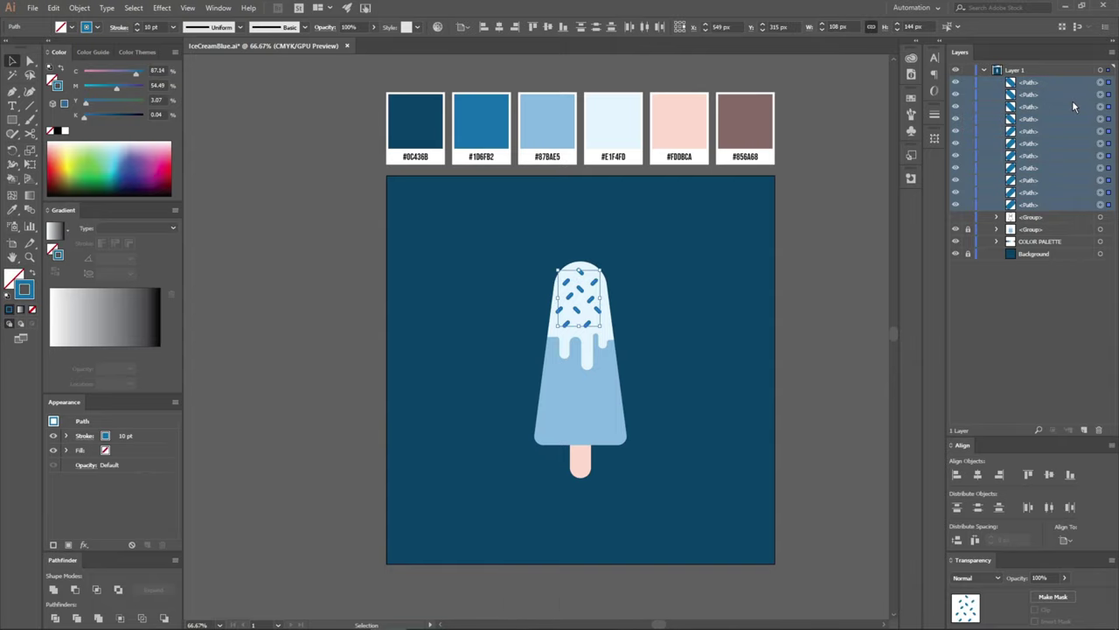
Group the selected sprinkle paths with Ctrl+G and deselect them
{"action": "key", "text": "ctrl+g"}
{"action": "left_click", "coordinate": [822, 406]}
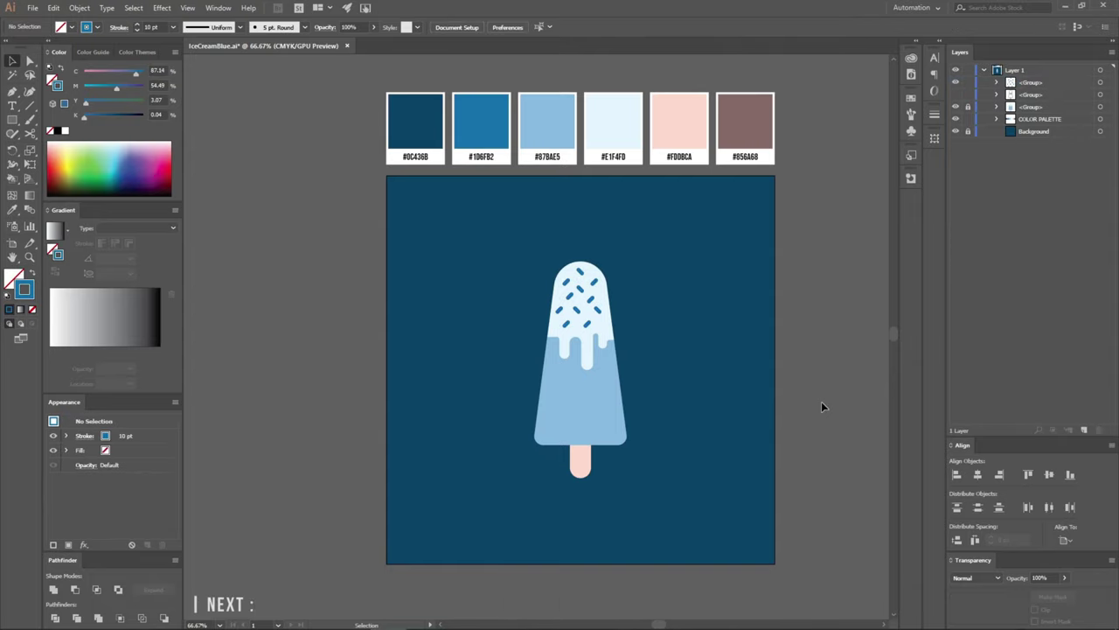
{"action": "scroll", "coordinate": [597, 381], "scroll_direction": "up", "scroll_amount": 1, "text": "alt"}
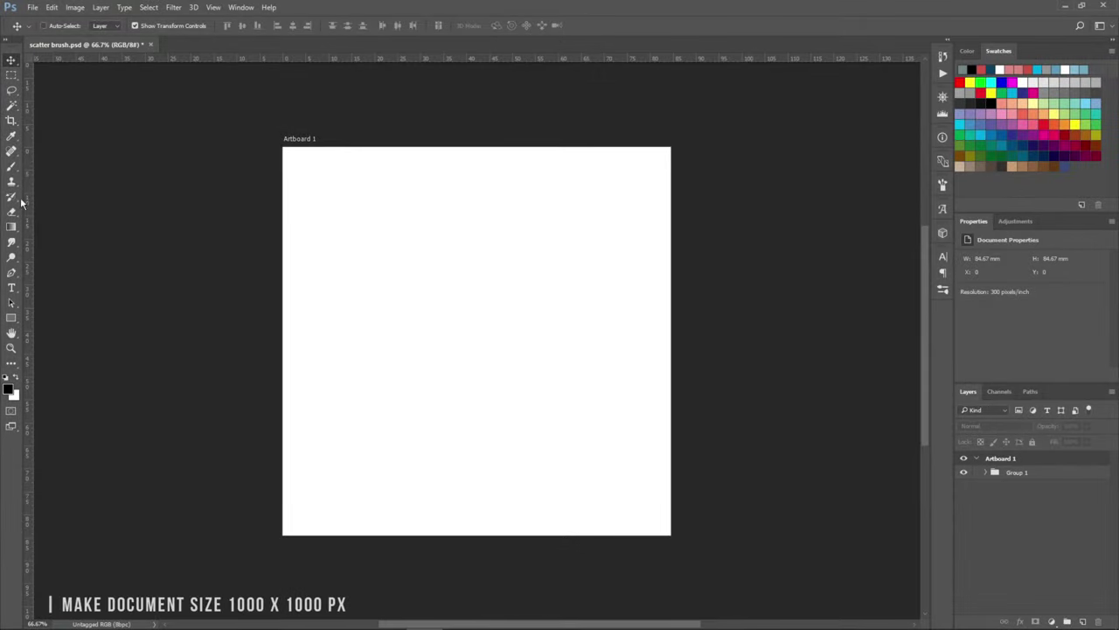
Choose the Brush tool with a scatter brush preset
{"action": "left_click", "coordinate": [13, 168]}
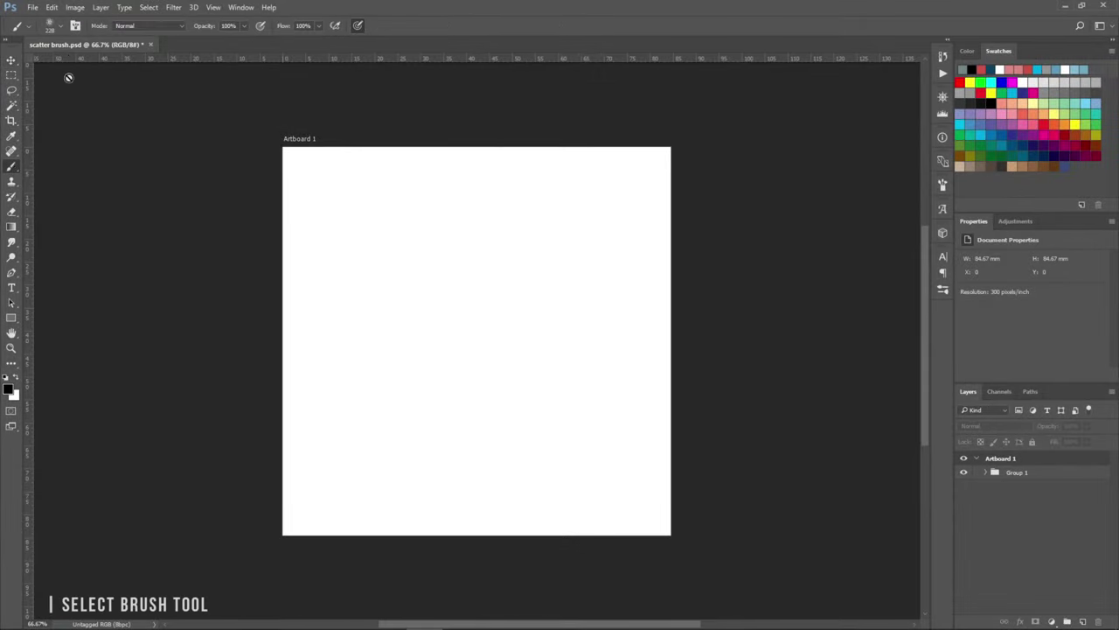
{"action": "left_click", "coordinate": [62, 25]}
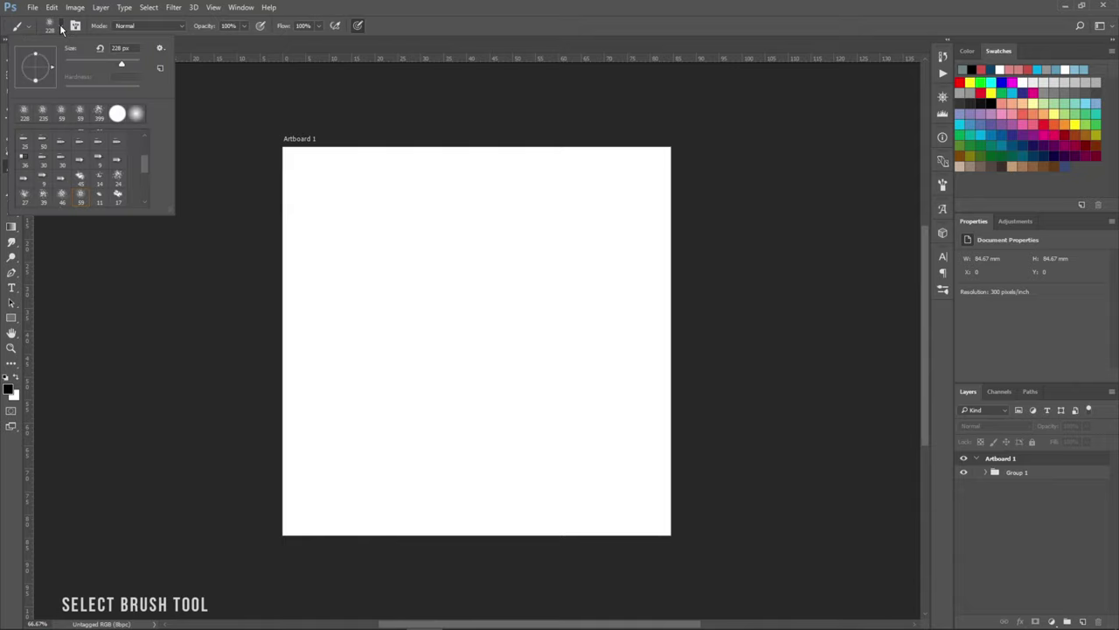
{"action": "scroll", "coordinate": [93, 196], "scroll_direction": "down", "scroll_amount": 1}
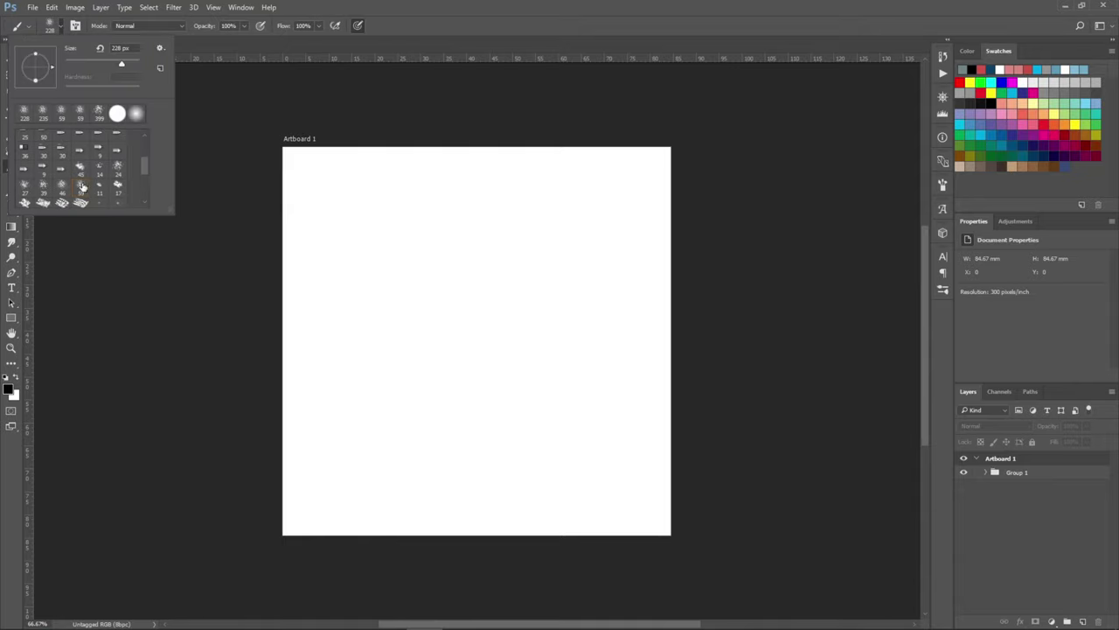
Add new Layer 8 and paint a speckled grain dab near the artboard centre
{"action": "left_click", "coordinate": [411, 320]}
{"action": "left_click", "coordinate": [586, 229]}
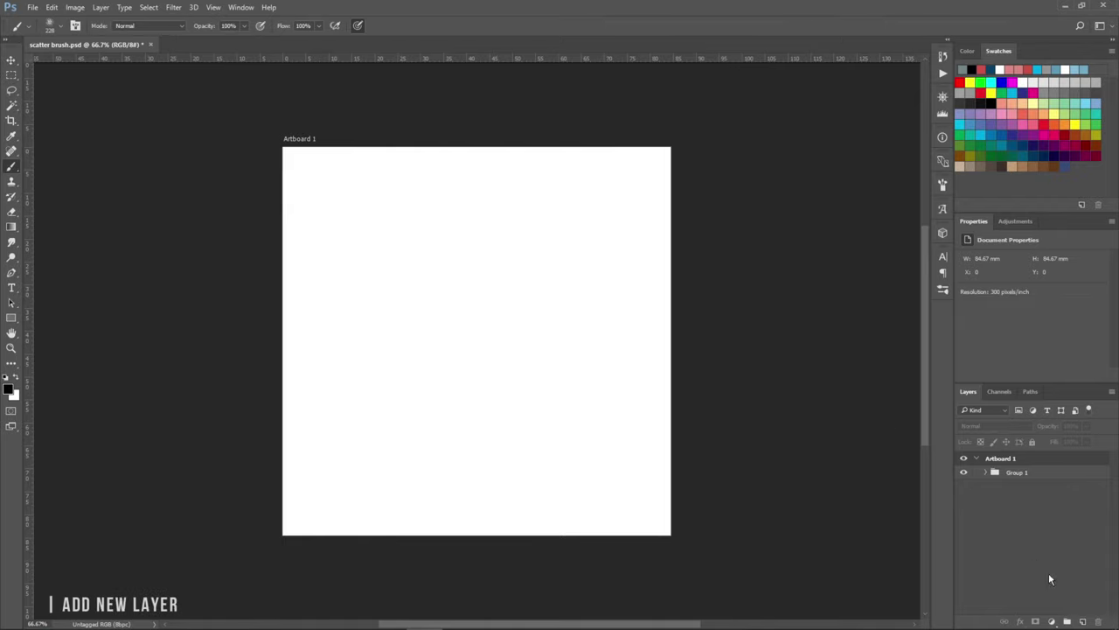
{"action": "left_click", "coordinate": [1083, 621]}
{"action": "left_click_drag", "start_coordinate": [463, 315], "coordinate": [461, 343]}
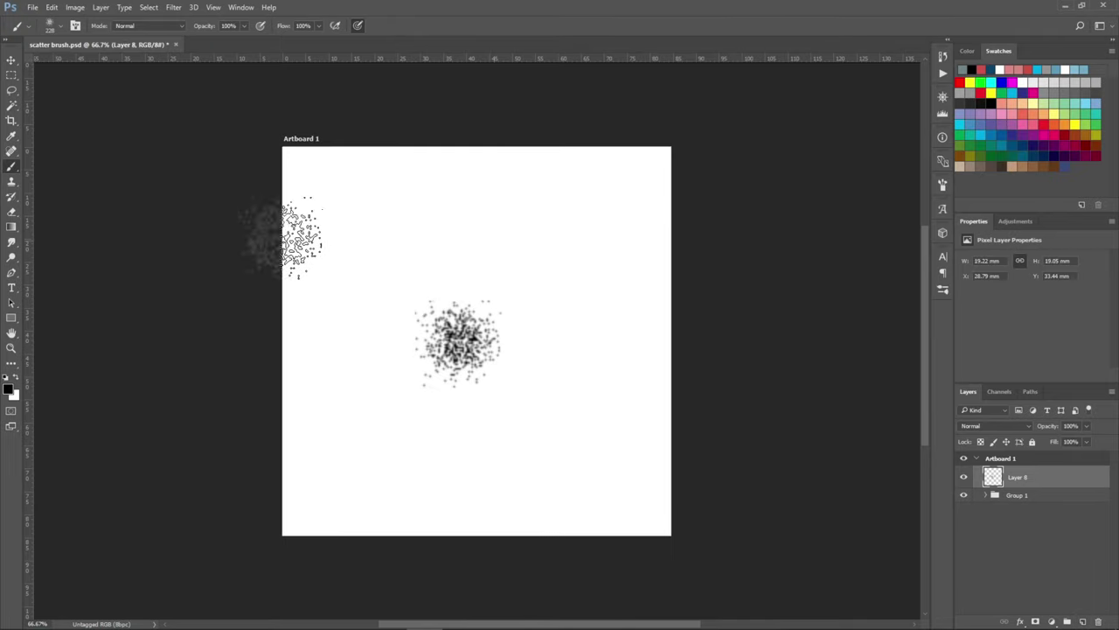
{"action": "left_click", "coordinate": [12, 62]}
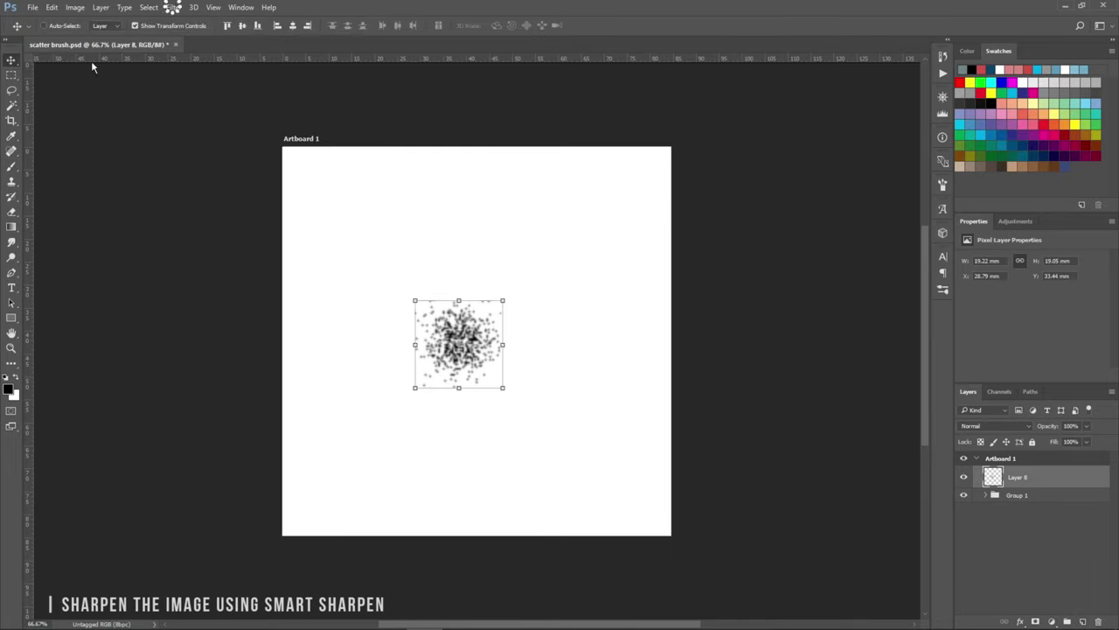
Apply Smart Sharpen to the grain dab: 500%, 3.4 px, 96%, Gaussian Blur
{"action": "left_click", "coordinate": [173, 7]}
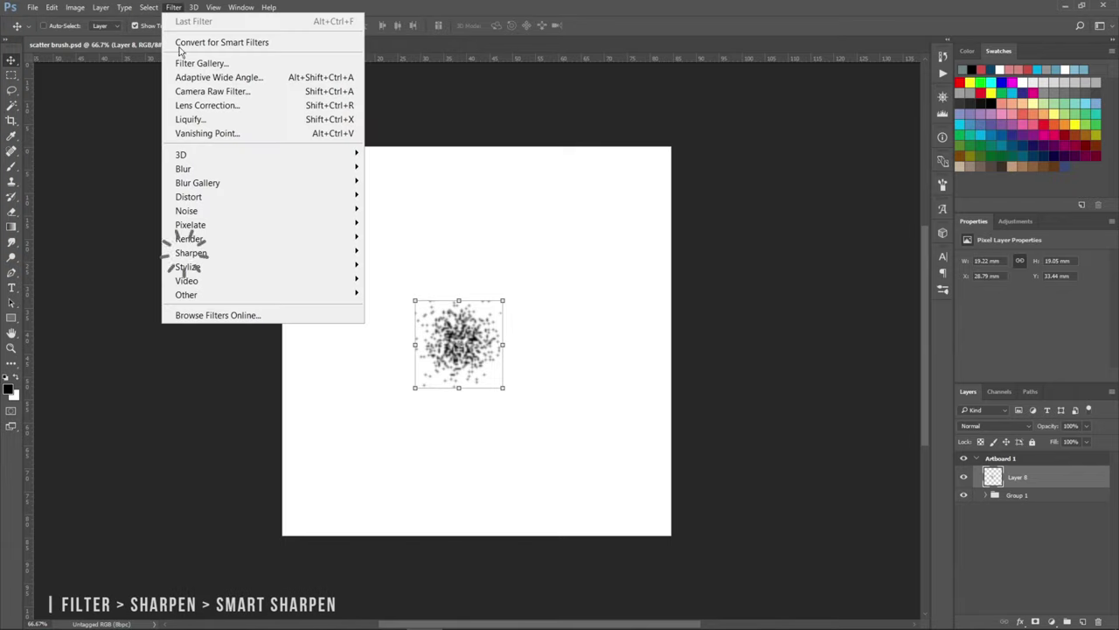
{"action": "mouse_move", "coordinate": [191, 252]}
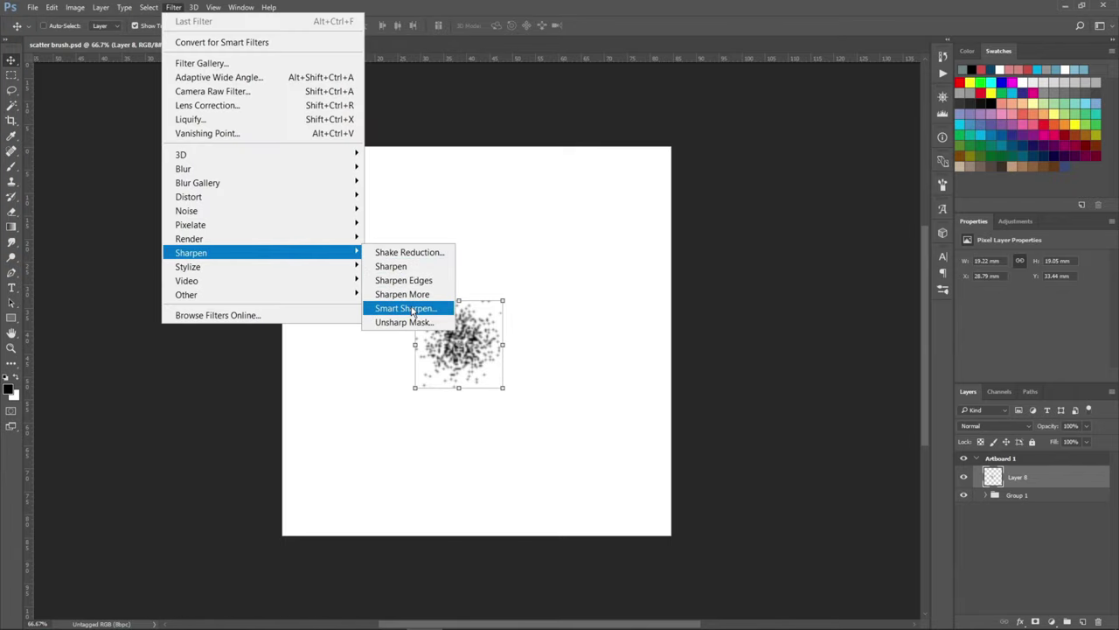
{"action": "left_click", "coordinate": [413, 309]}
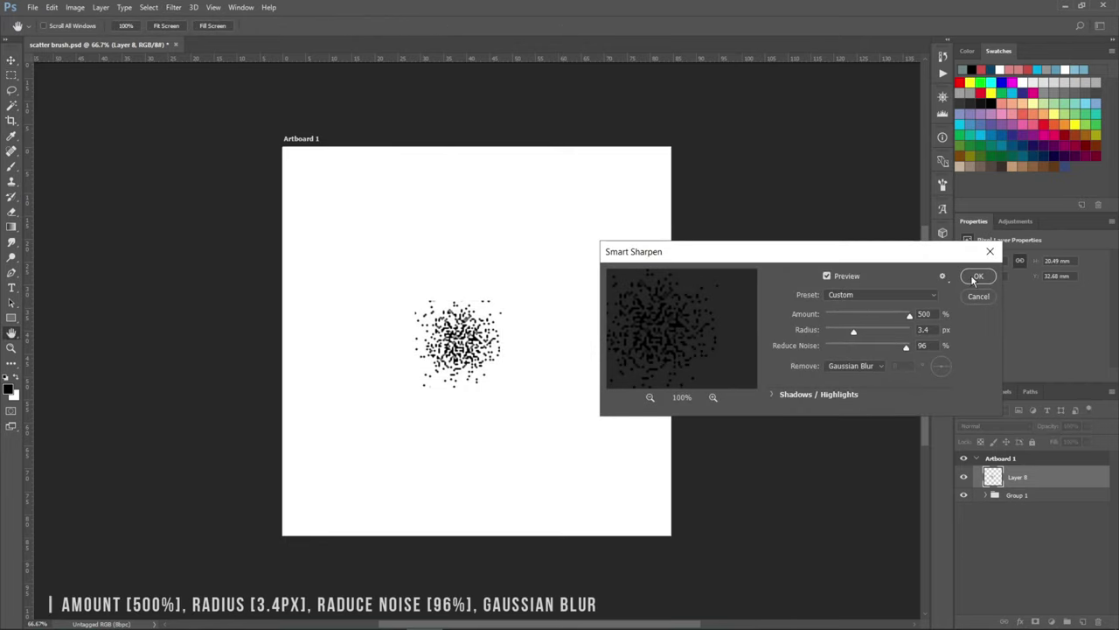
{"action": "left_click", "coordinate": [976, 276]}
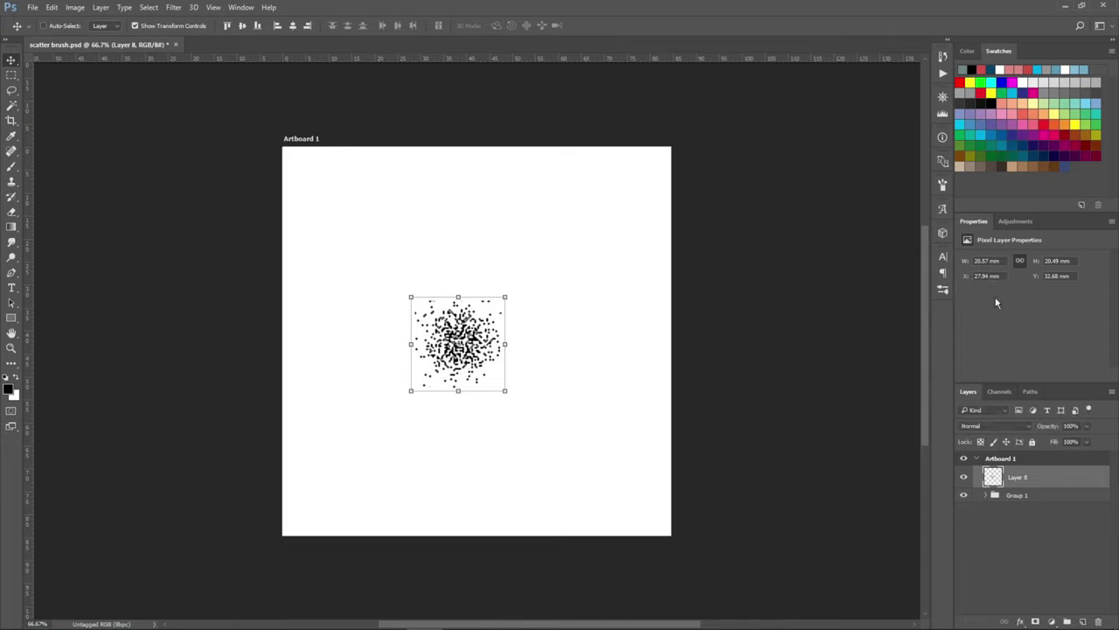
Add a Threshold adjustment layer, merge visible into Layer 9, and drag it toward Illustrator
{"action": "left_click", "coordinate": [1052, 621]}
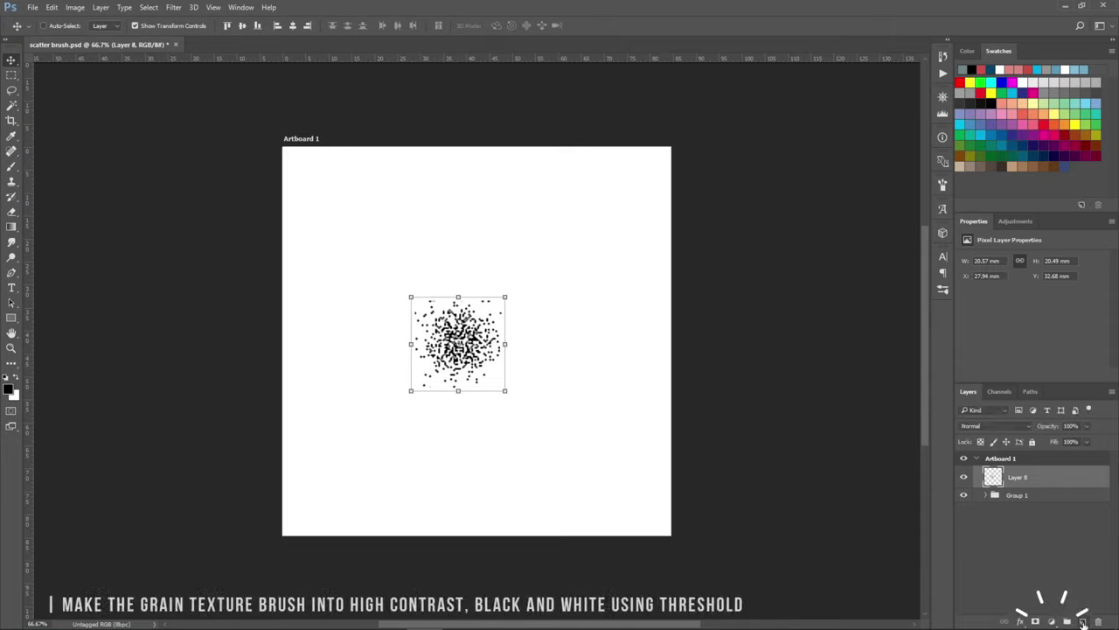
{"action": "left_click", "coordinate": [1052, 621]}
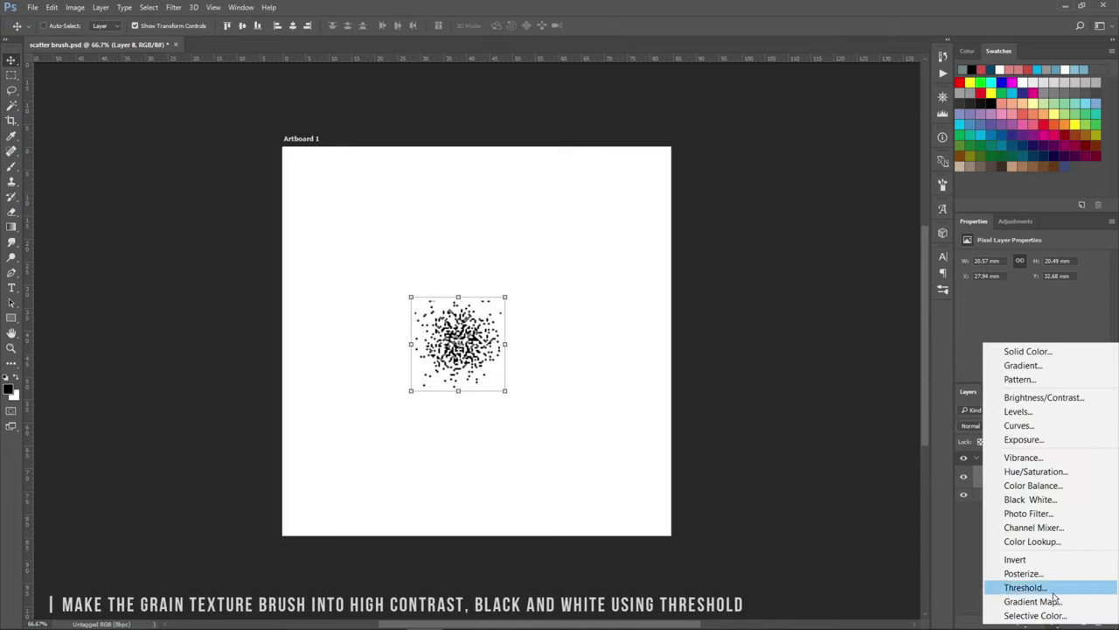
{"action": "left_click", "coordinate": [1053, 591]}
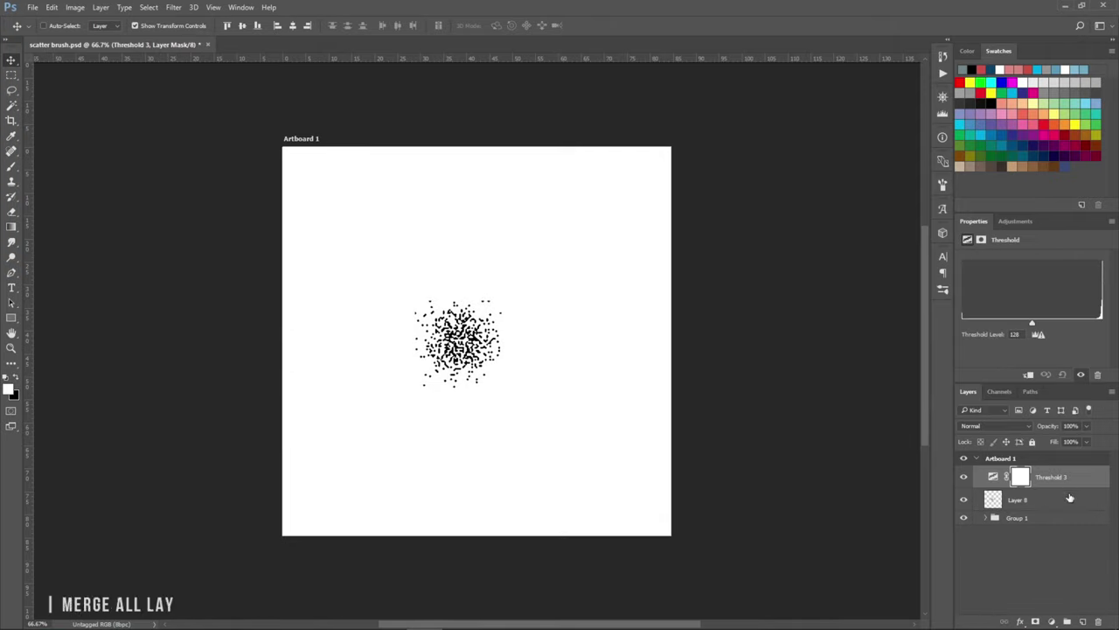
{"action": "key", "text": "ctrl+alt+shift+e"}
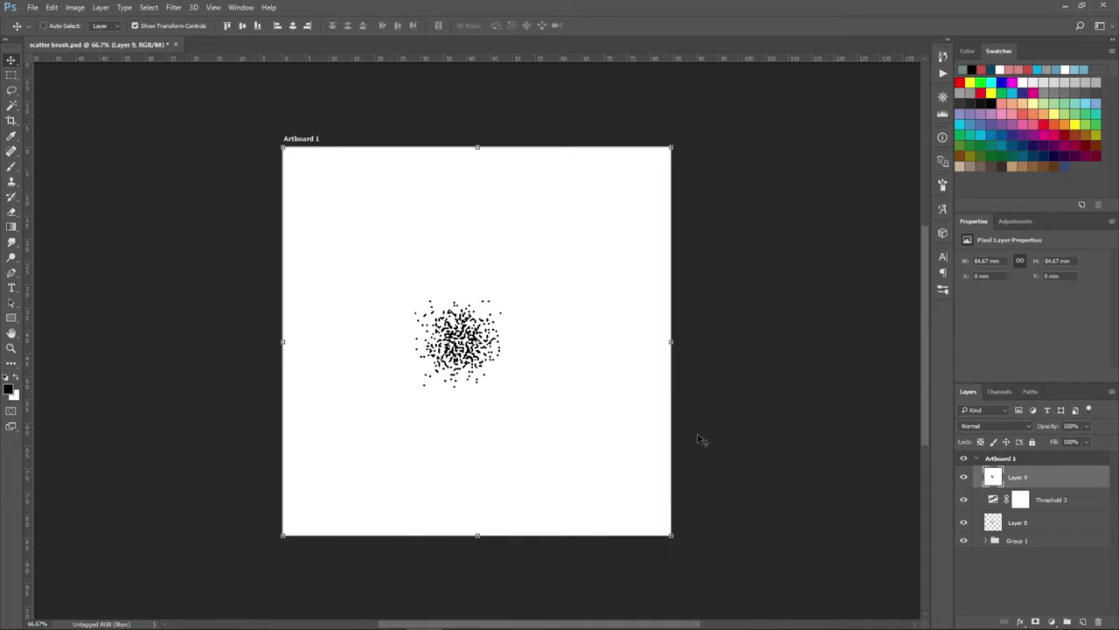
{"action": "mouse_move", "coordinate": [457, 398]}
{"action": "left_mouse_down"}
{"action": "mouse_move", "coordinate": [436, 547]}
{"action": "mouse_move", "coordinate": [404, 550]}
{"action": "left_mouse_up"}
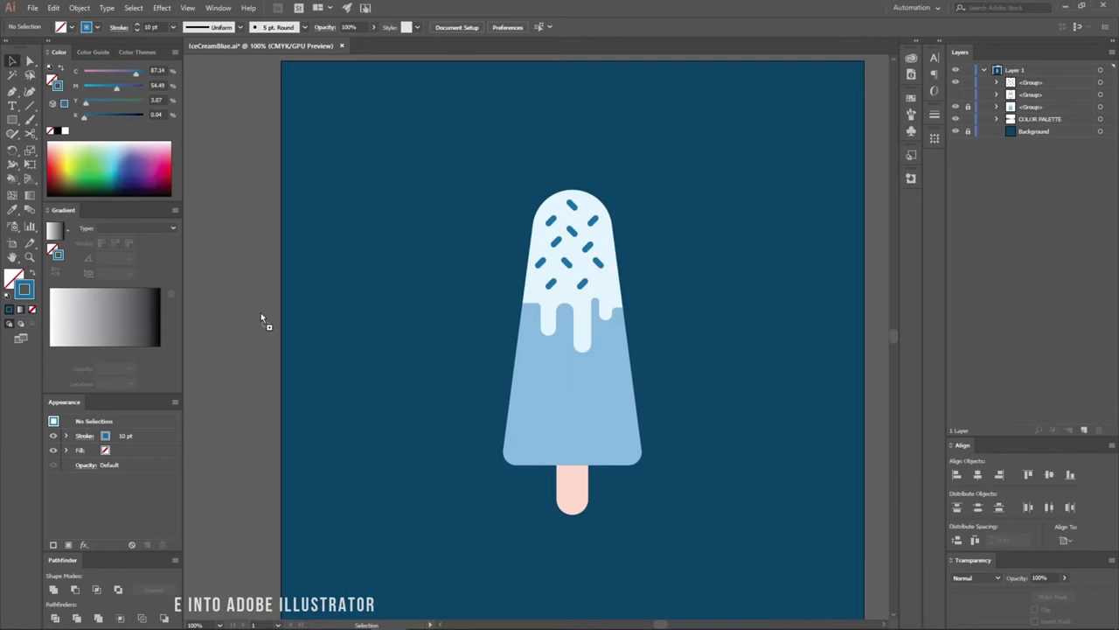
Place the grain image in the popsicle file and Image Trace it with Noise 1 px
{"action": "left_click_drag", "start_coordinate": [404, 553], "coordinate": [254, 313]}
{"action": "scroll", "coordinate": [394, 399], "scroll_direction": "down", "scroll_amount": 1}
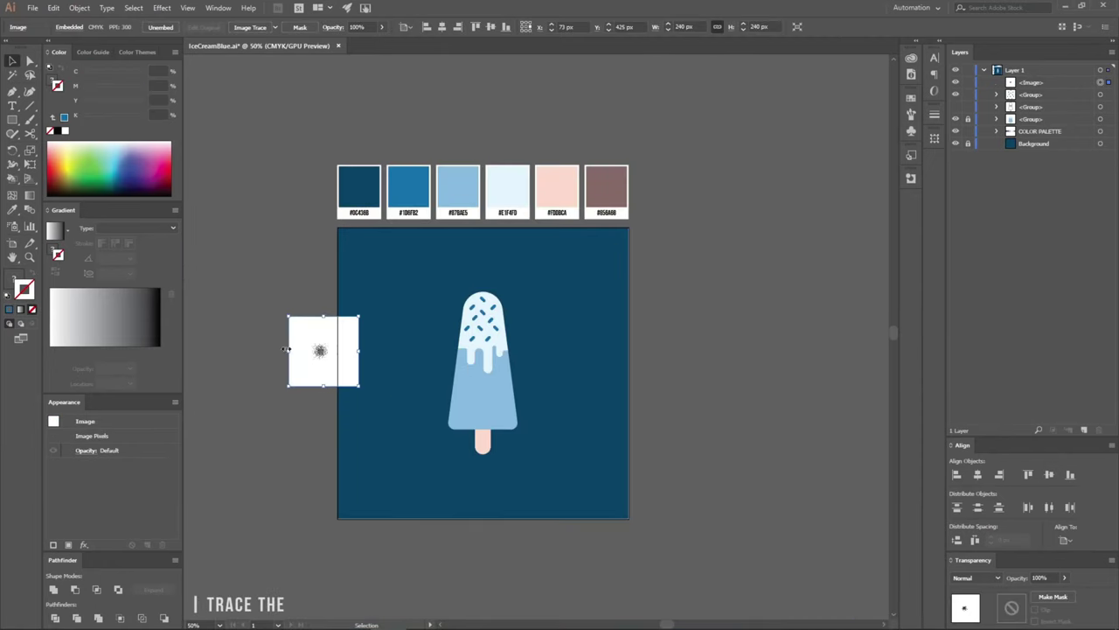
{"action": "scroll", "coordinate": [349, 385], "scroll_direction": "up", "scroll_amount": 1}
{"action": "scroll", "coordinate": [332, 379], "scroll_direction": "up", "scroll_amount": 2}
{"action": "scroll", "coordinate": [406, 313], "scroll_direction": "up", "scroll_amount": 1}
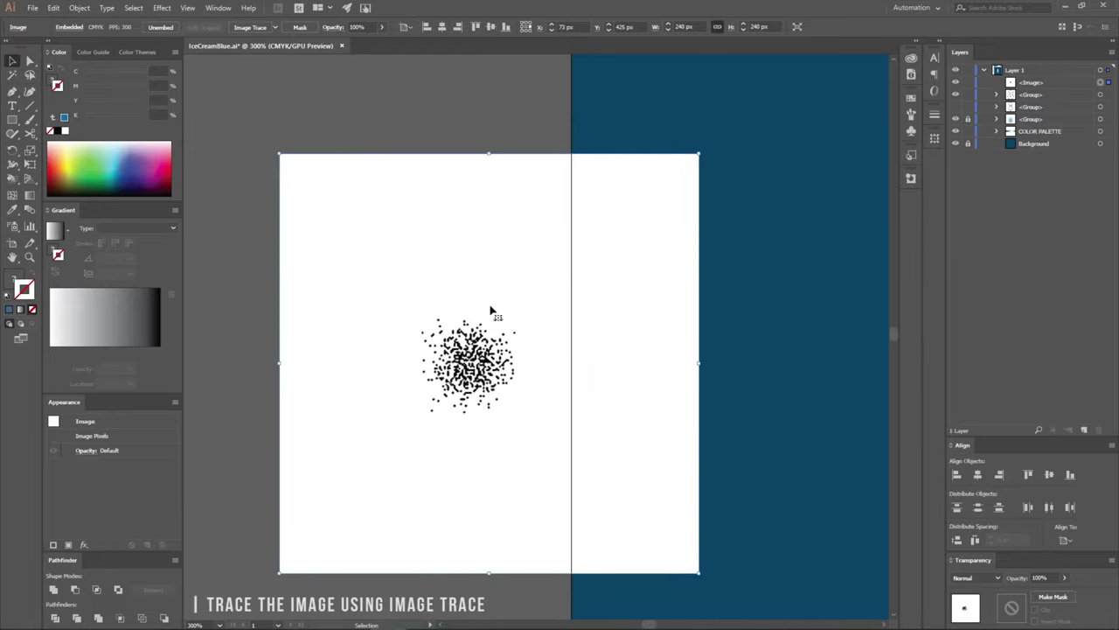
{"action": "left_click", "coordinate": [248, 28]}
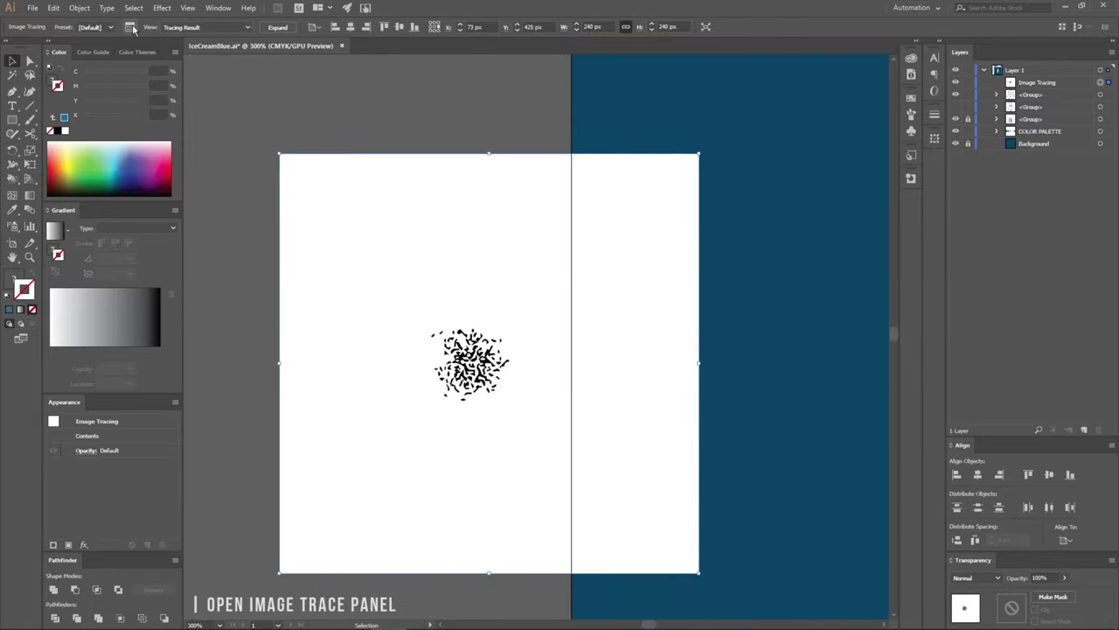
{"action": "left_click", "coordinate": [129, 27]}
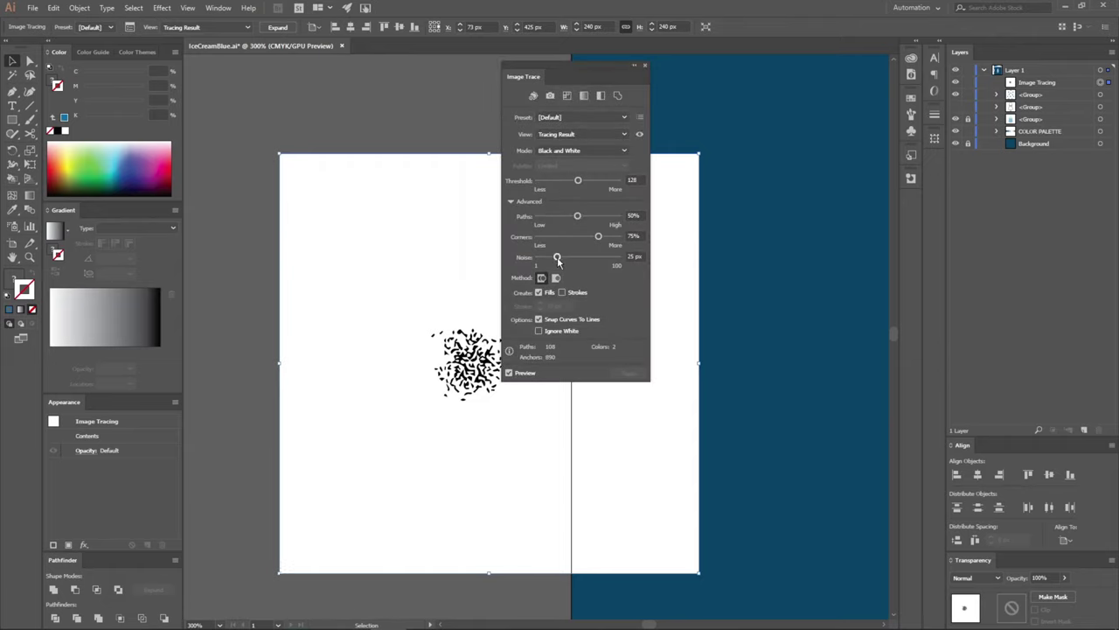
{"action": "left_click_drag", "start_coordinate": [557, 259], "coordinate": [537, 259]}
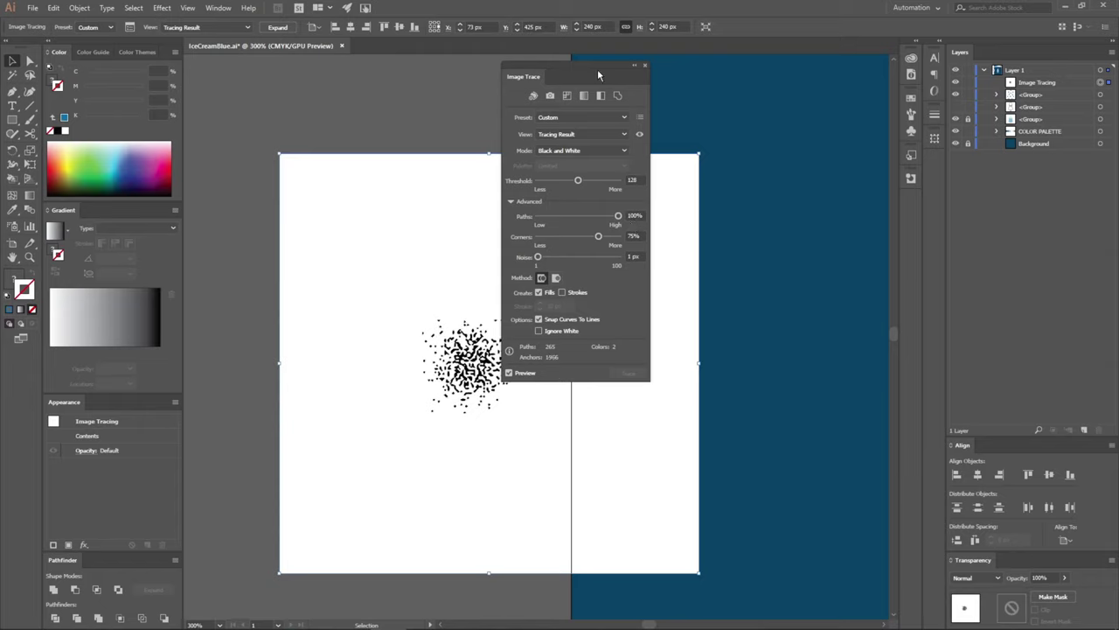
{"action": "left_click_drag", "start_coordinate": [597, 70], "coordinate": [628, 69]}
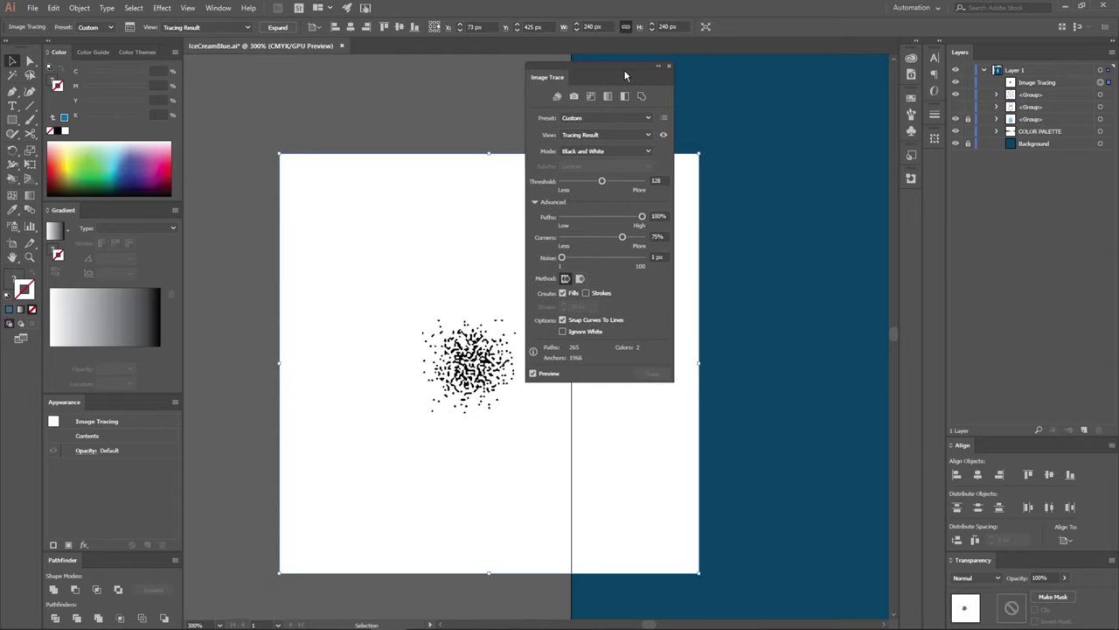
{"action": "left_click", "coordinate": [675, 68]}
Expand the trace and delete all white background shapes via Select > Same > Appearance
{"action": "left_click", "coordinate": [279, 29]}
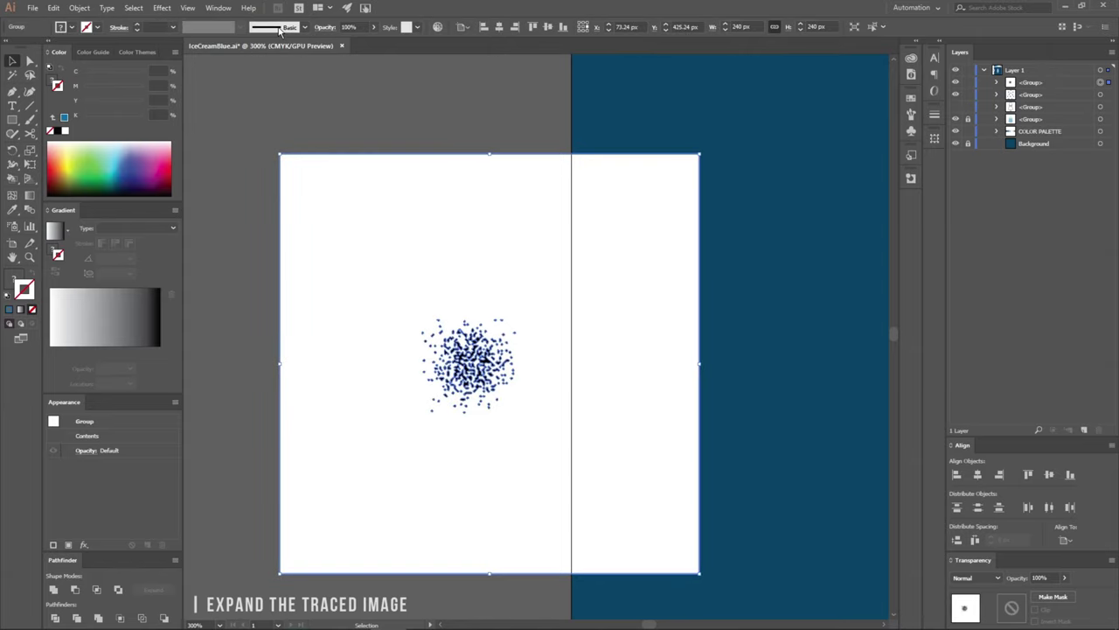
{"action": "left_click", "coordinate": [416, 181]}
{"action": "double_click", "coordinate": [416, 181]}
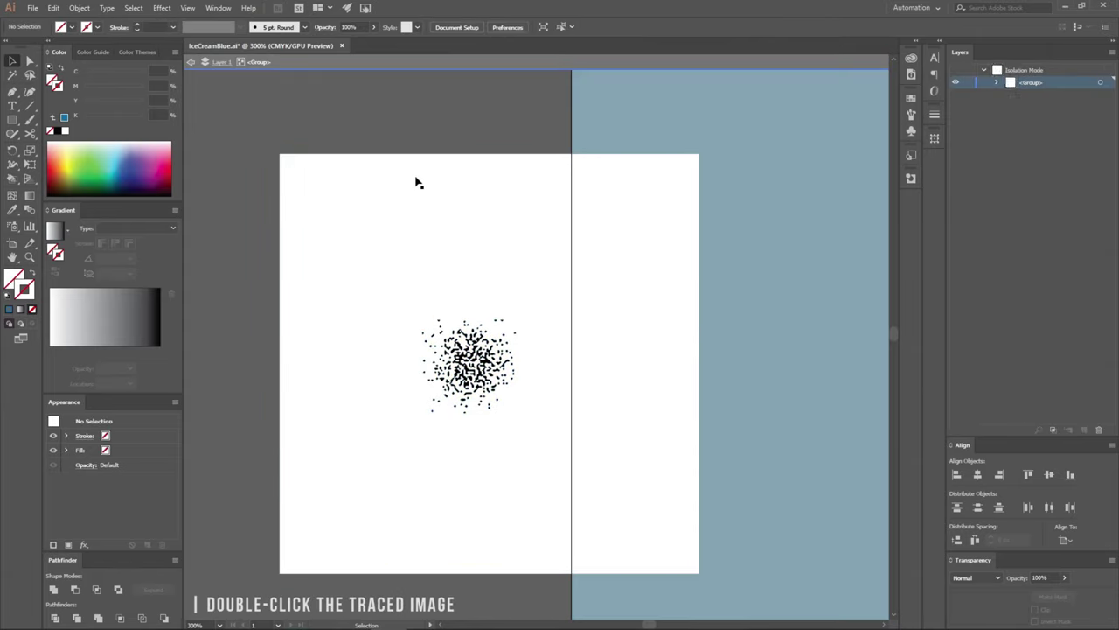
{"action": "left_click", "coordinate": [388, 191]}
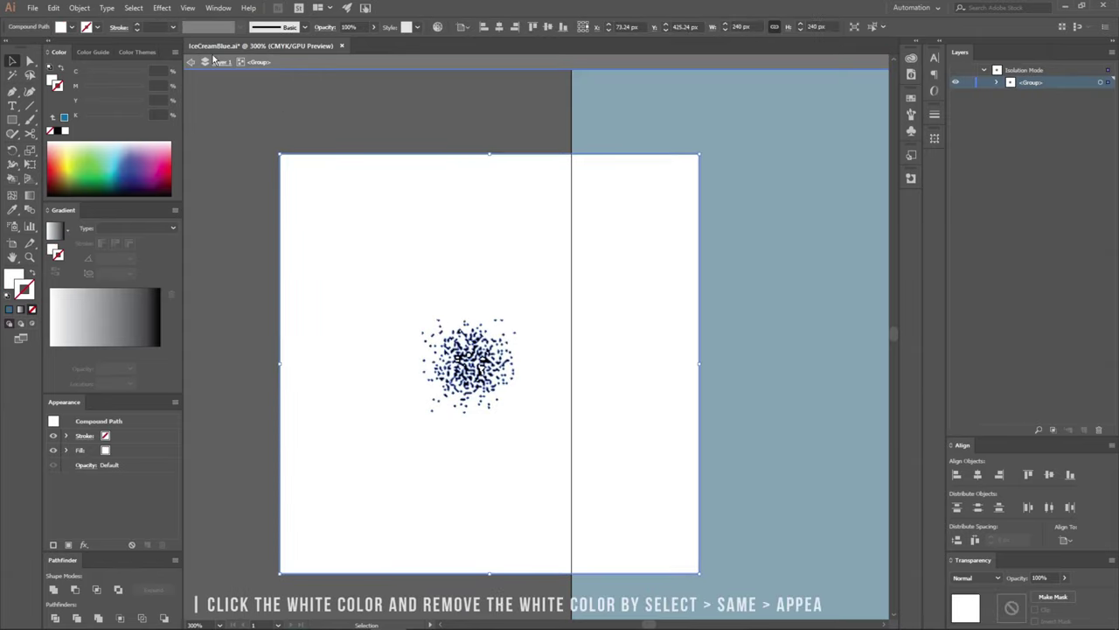
{"action": "left_click", "coordinate": [134, 8]}
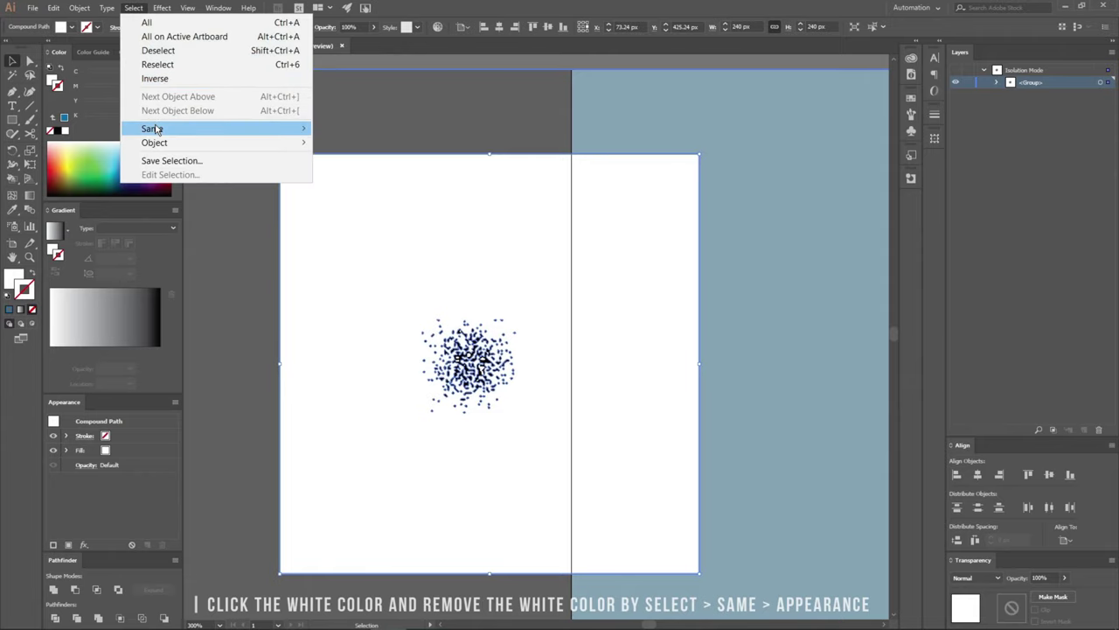
{"action": "mouse_move", "coordinate": [152, 129]}
{"action": "left_click", "coordinate": [354, 128]}
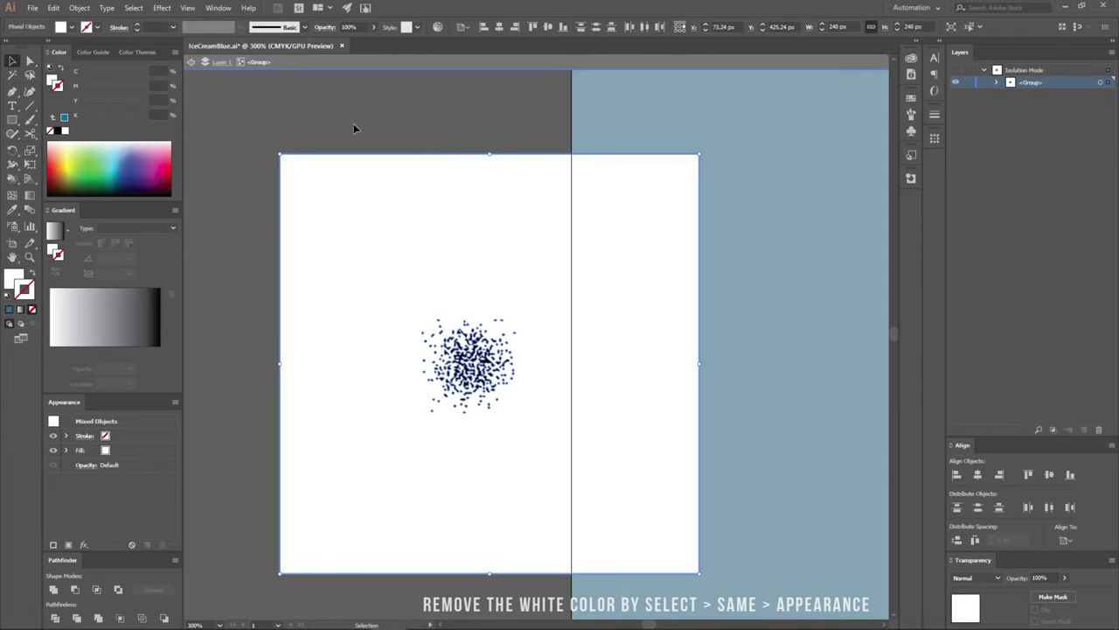
{"action": "key", "text": "Delete"}
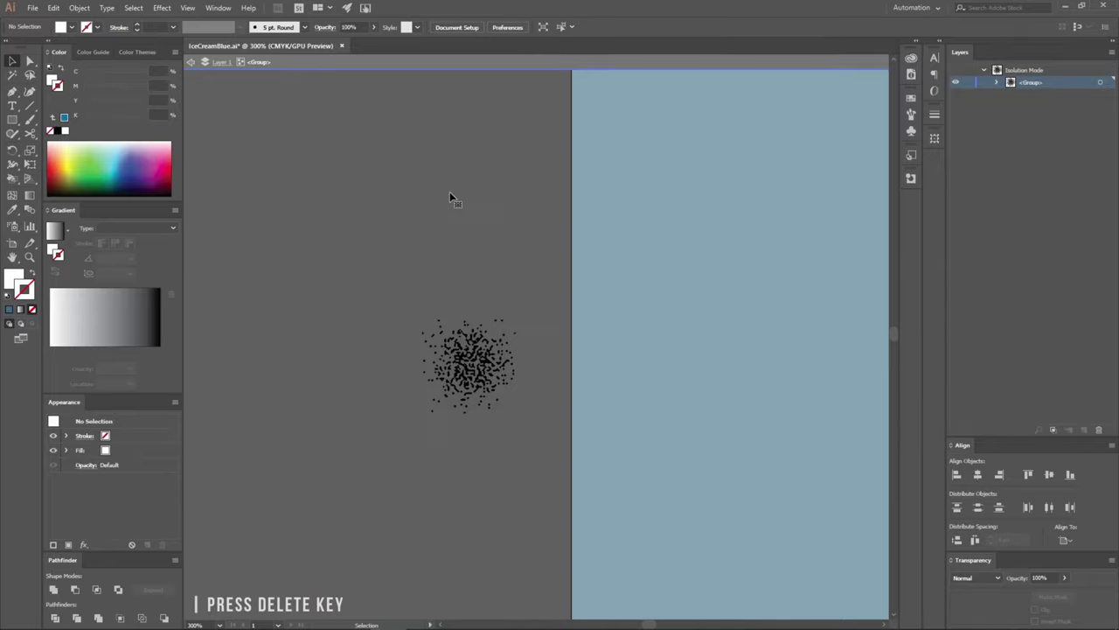
Leave the grain group's editing mode, then select it and enlarge it to inspect the detail
{"action": "double_click", "coordinate": [467, 241]}
{"action": "left_click", "coordinate": [480, 348]}
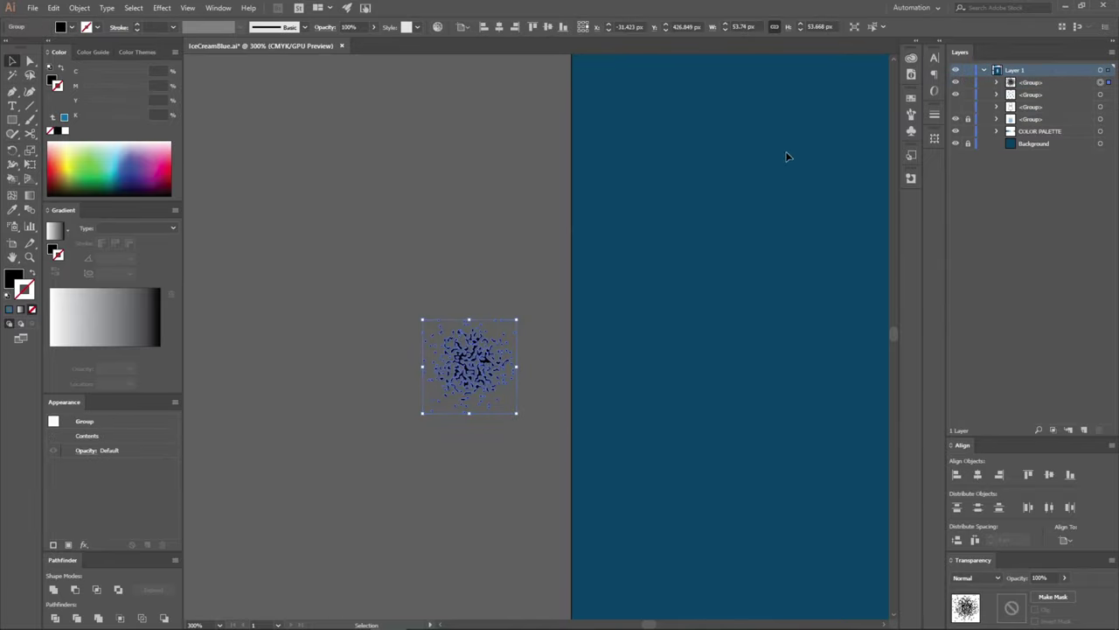
{"action": "scroll", "coordinate": [410, 333], "scroll_direction": "down", "scroll_amount": 2}
{"action": "left_click_drag", "start_coordinate": [460, 374], "coordinate": [475, 395]}
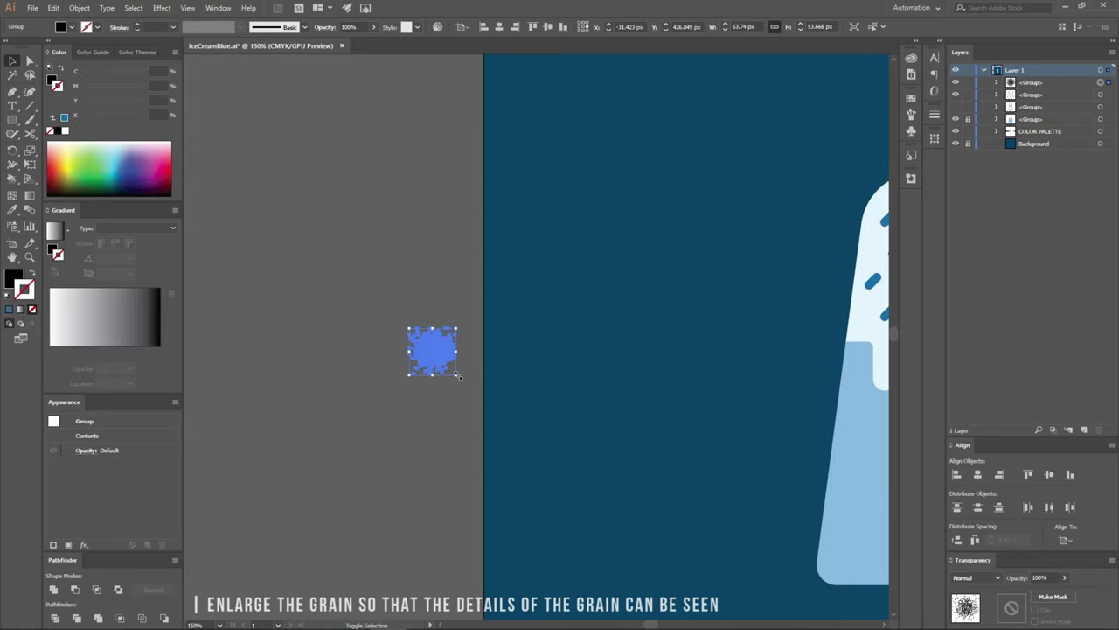
{"action": "left_click", "coordinate": [430, 264]}
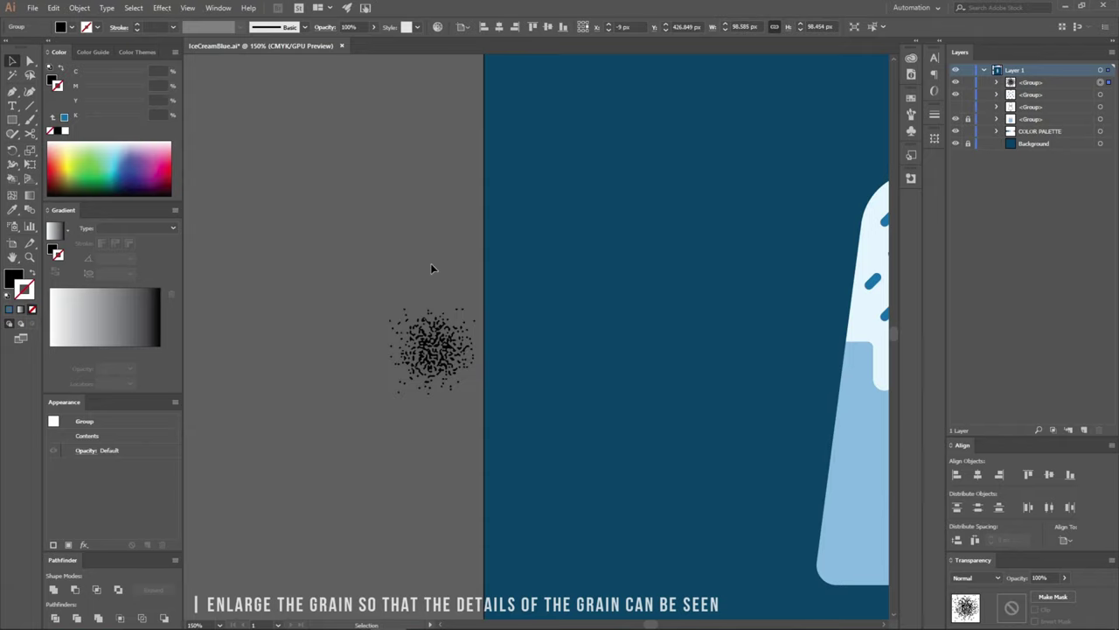
Shrink the grain group to about 117 px and drag it into the Brushes panel as a new Scatter Brush
{"action": "scroll", "coordinate": [352, 298], "scroll_direction": "down", "scroll_amount": 1}
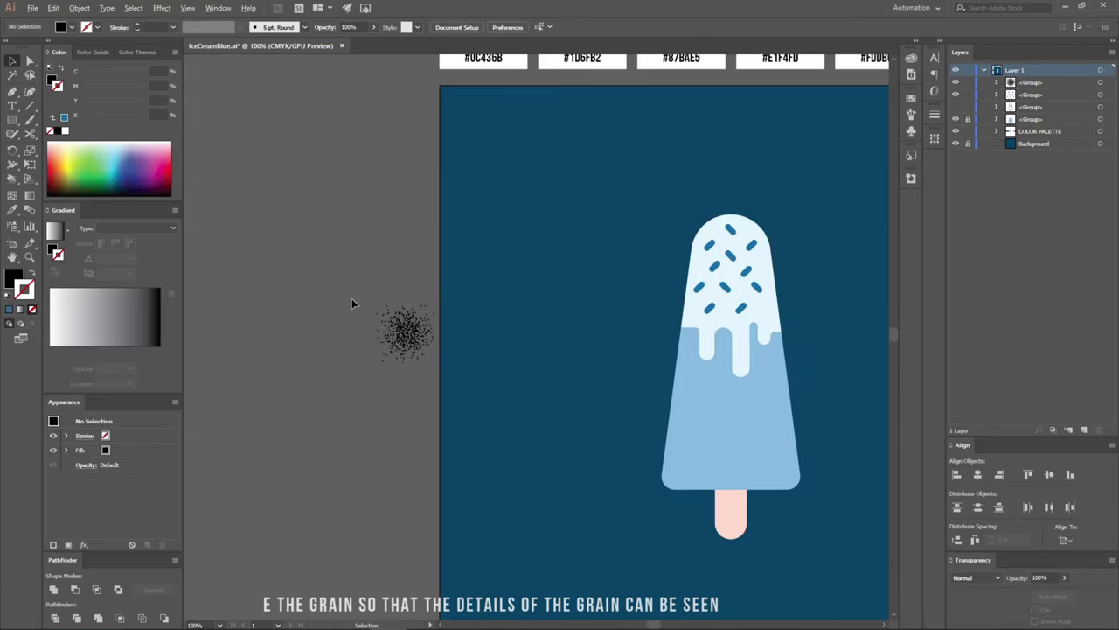
{"action": "left_click", "coordinate": [406, 354]}
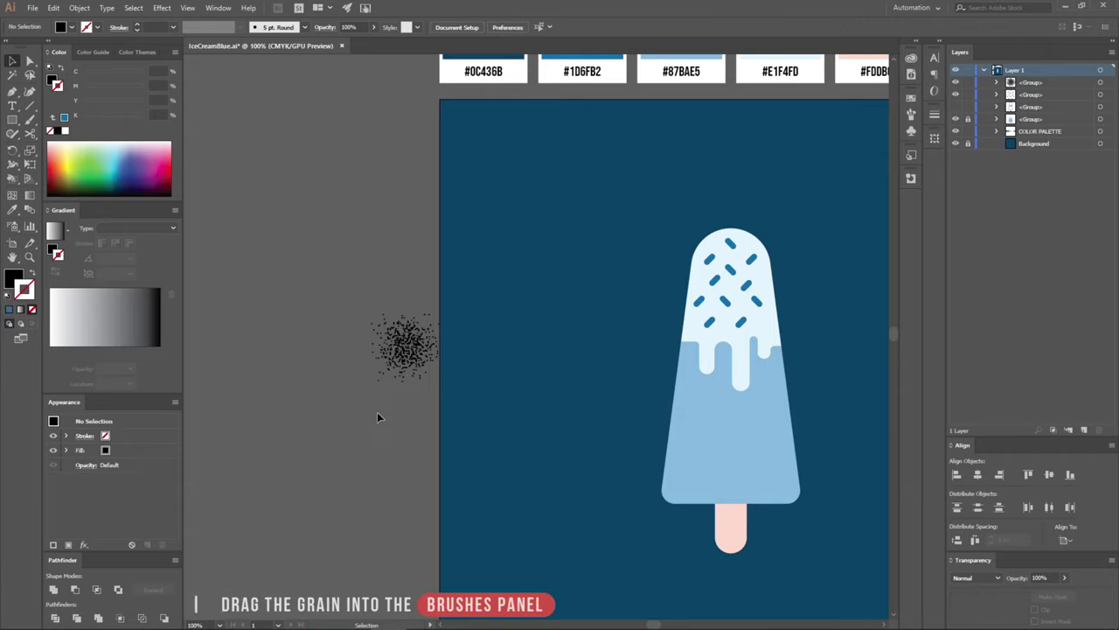
{"action": "left_click_drag", "start_coordinate": [371, 382], "coordinate": [372, 383]}
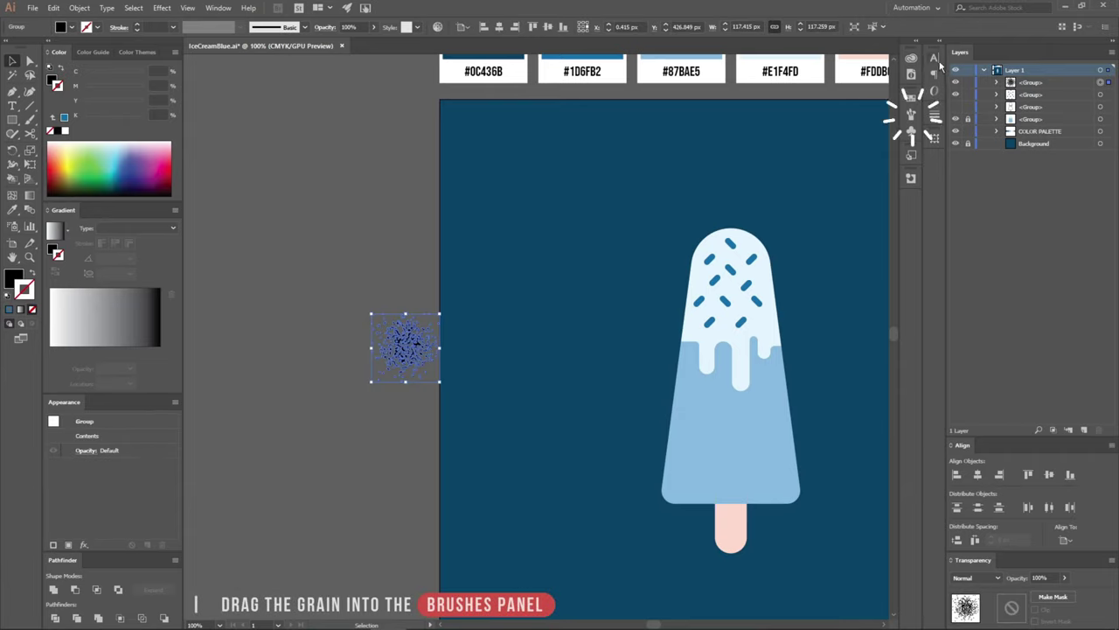
{"action": "left_click", "coordinate": [912, 114]}
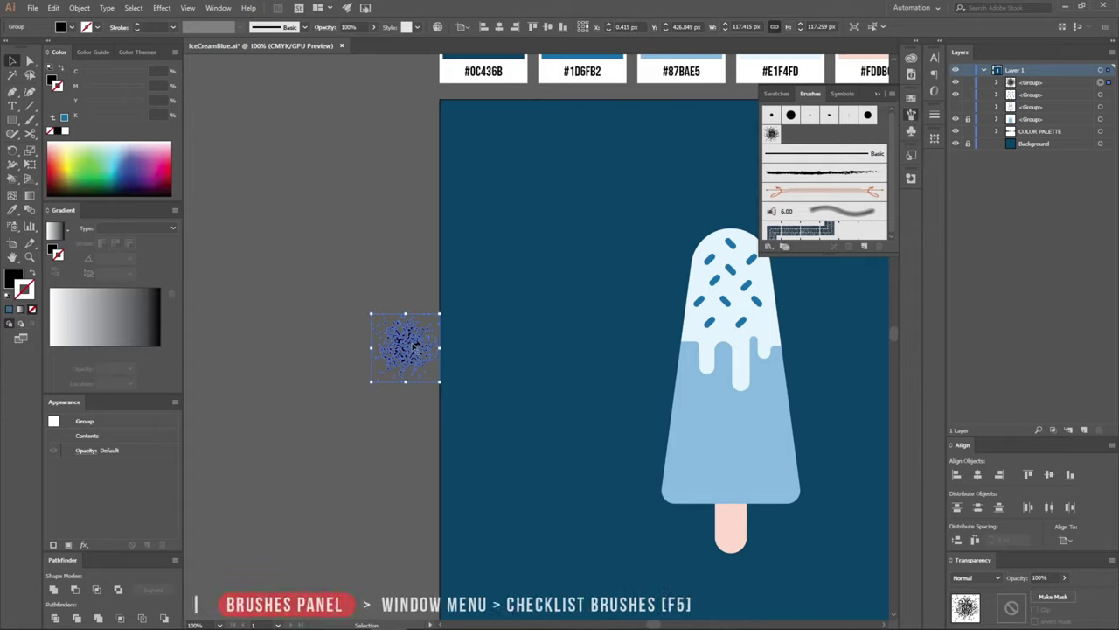
{"action": "left_click_drag", "start_coordinate": [415, 346], "coordinate": [793, 135]}
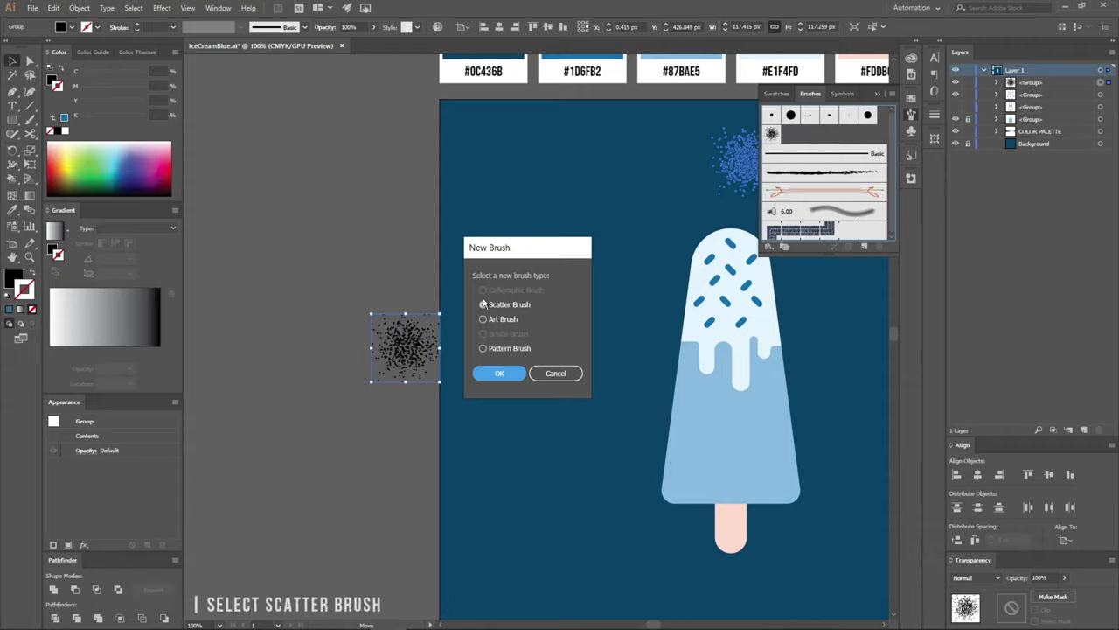
Make the scatter brush 'Grain noise brush' with random rotation from -180° to 180°
{"action": "left_click", "coordinate": [514, 376]}
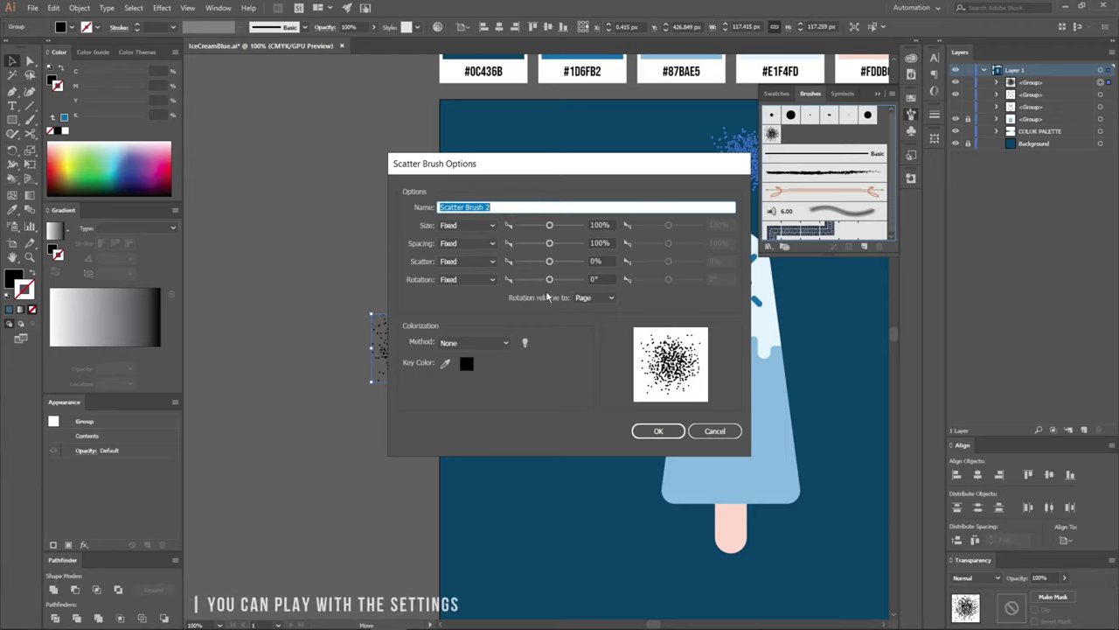
{"action": "left_click", "coordinate": [467, 279]}
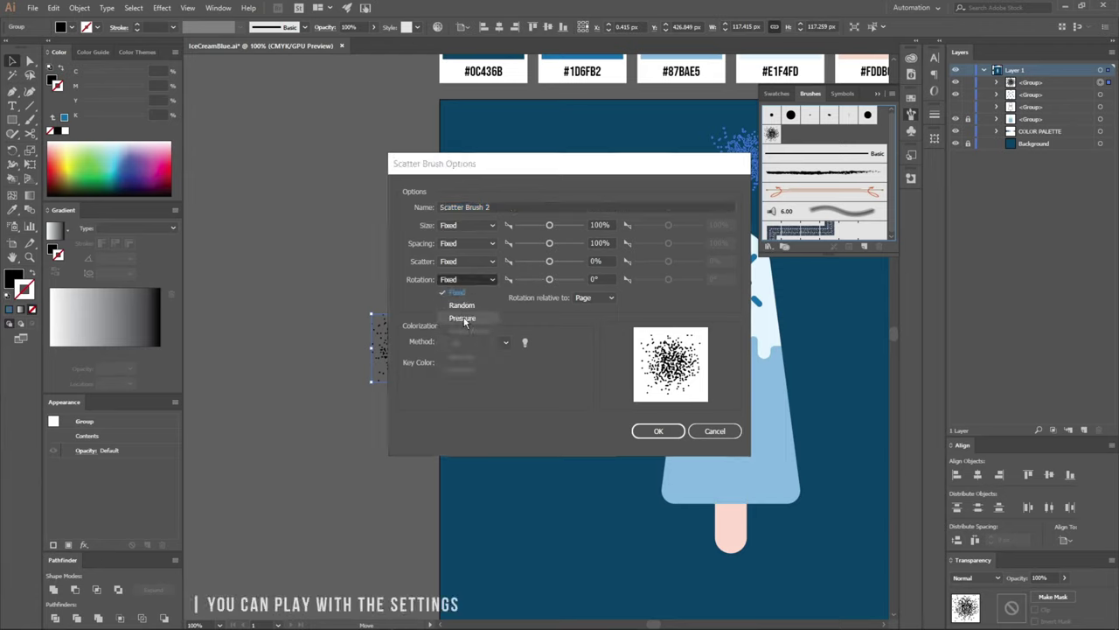
{"action": "left_click", "coordinate": [463, 305]}
{"action": "left_click_drag", "start_coordinate": [551, 280], "coordinate": [518, 280]}
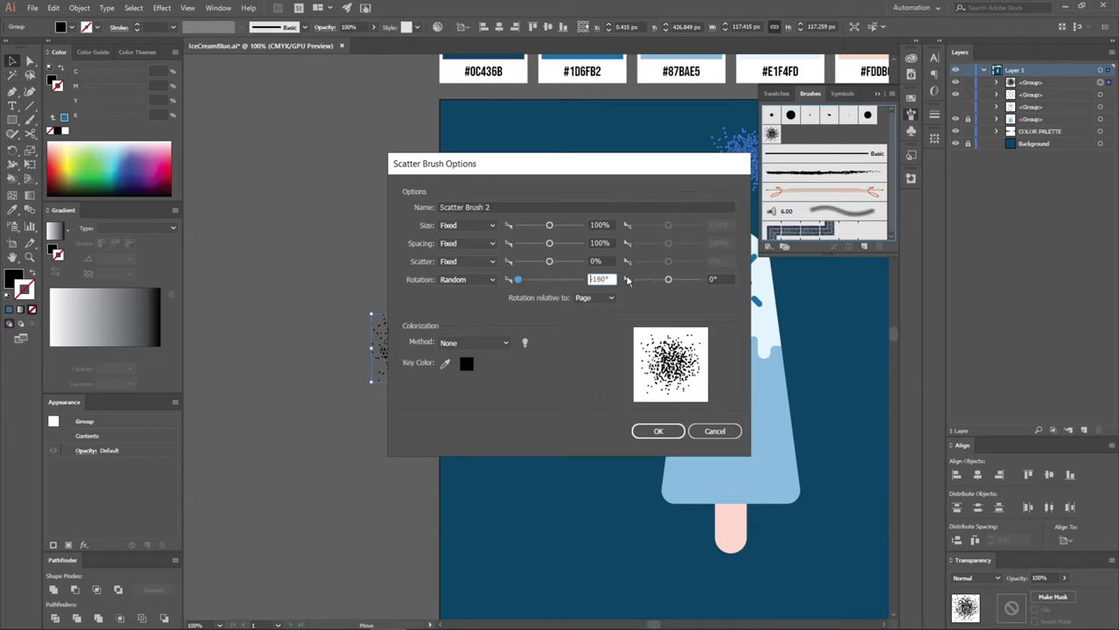
{"action": "left_click_drag", "start_coordinate": [666, 280], "coordinate": [701, 280]}
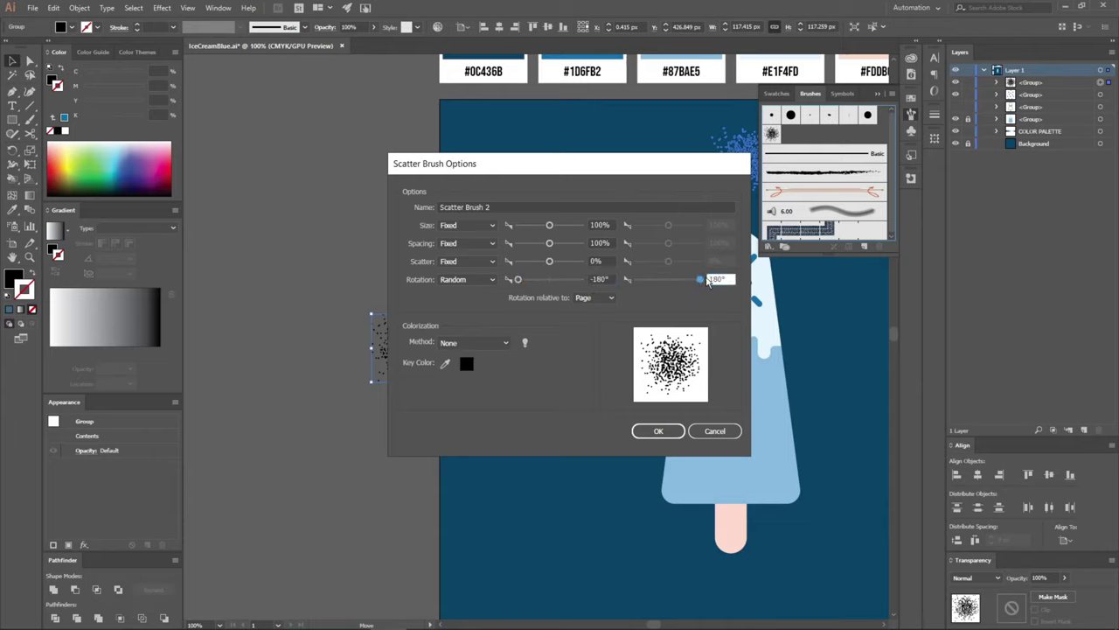
{"action": "left_click", "coordinate": [480, 207]}
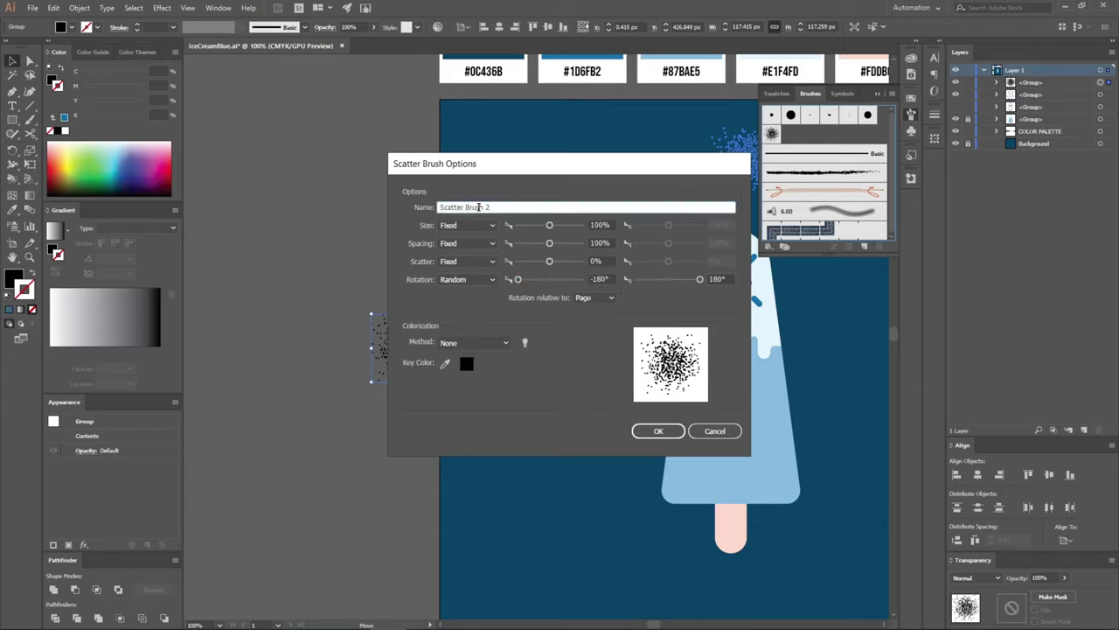
{"action": "left_click_drag", "start_coordinate": [488, 207], "coordinate": [414, 207]}
{"action": "type", "text": "Grain noise brush"}
Give the brush a fixed 40% spacing and Hue Shift colorization, and save it
{"action": "left_click", "coordinate": [490, 245]}
{"action": "left_click", "coordinate": [490, 253]}
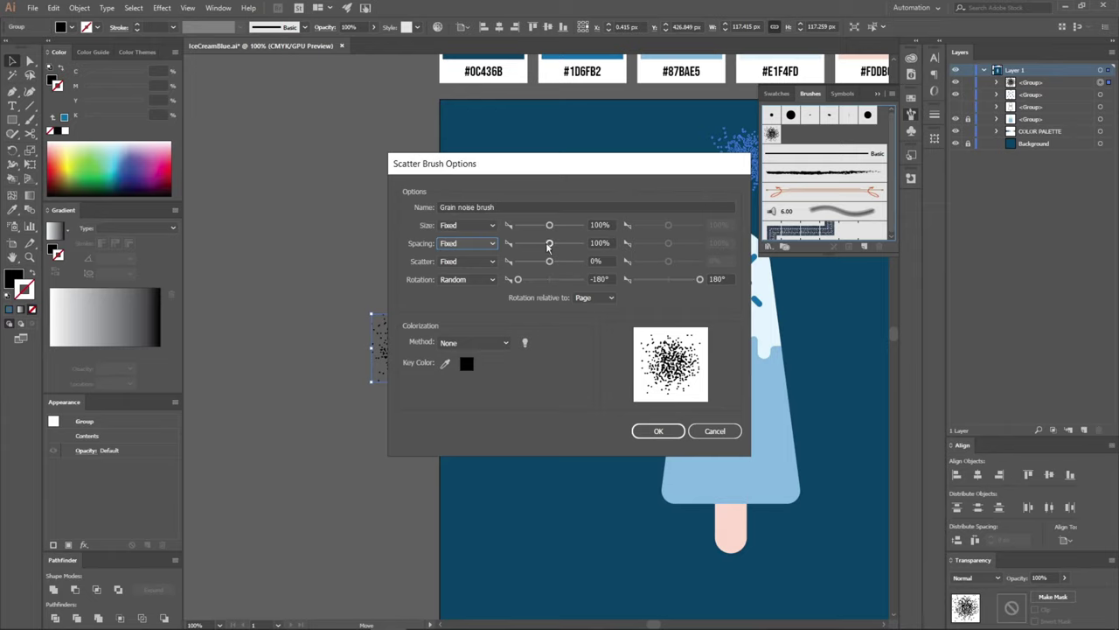
{"action": "left_click_drag", "start_coordinate": [548, 245], "coordinate": [532, 245]}
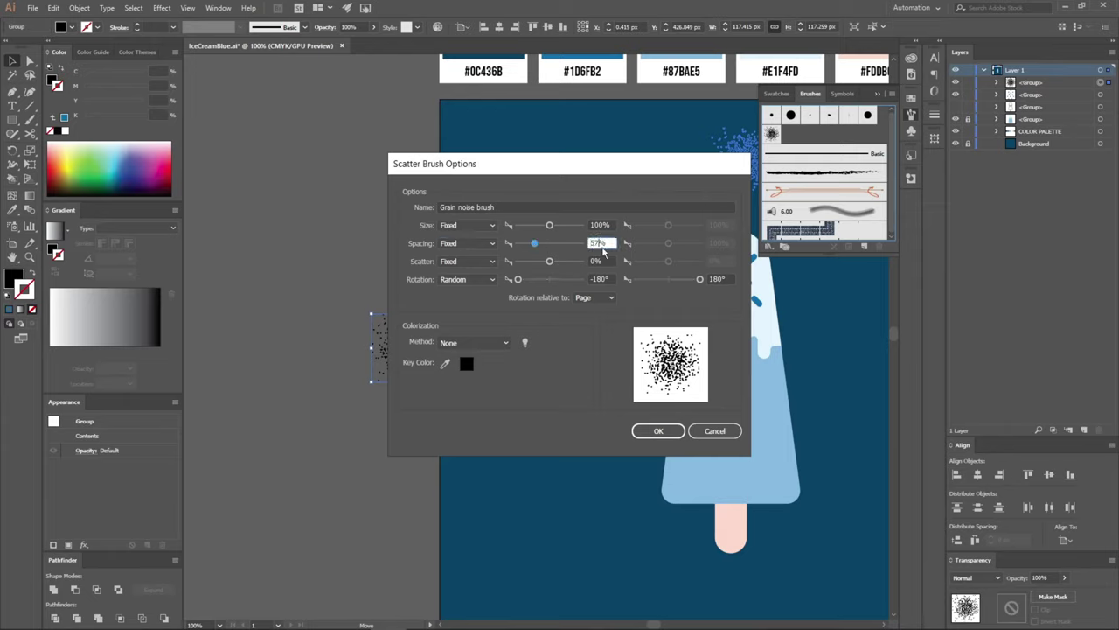
{"action": "type", "text": "40"}
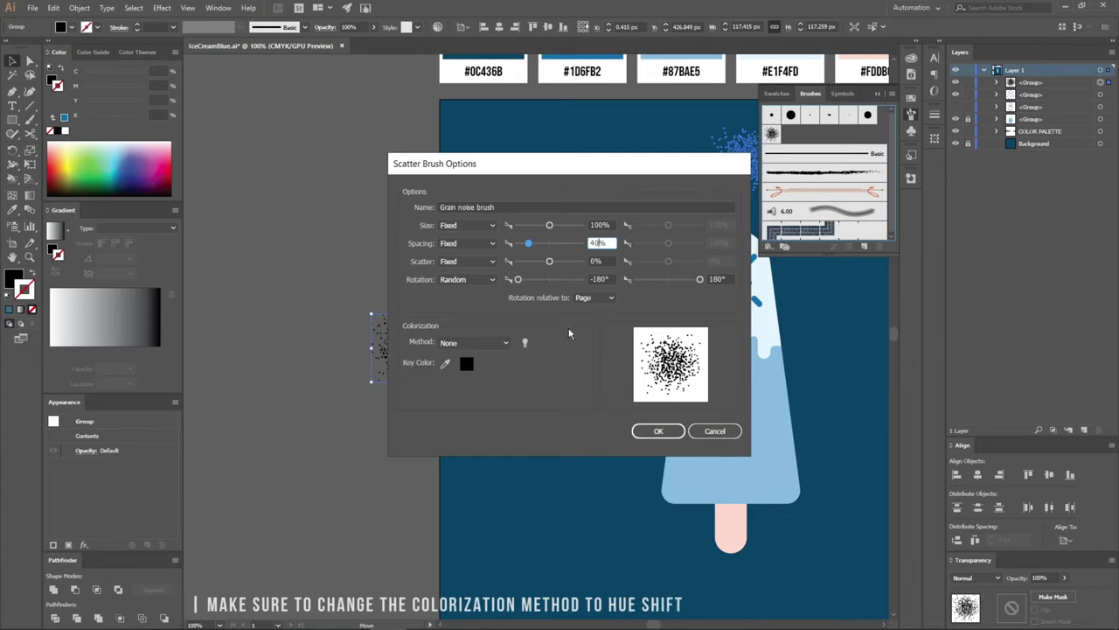
{"action": "left_click", "coordinate": [481, 343]}
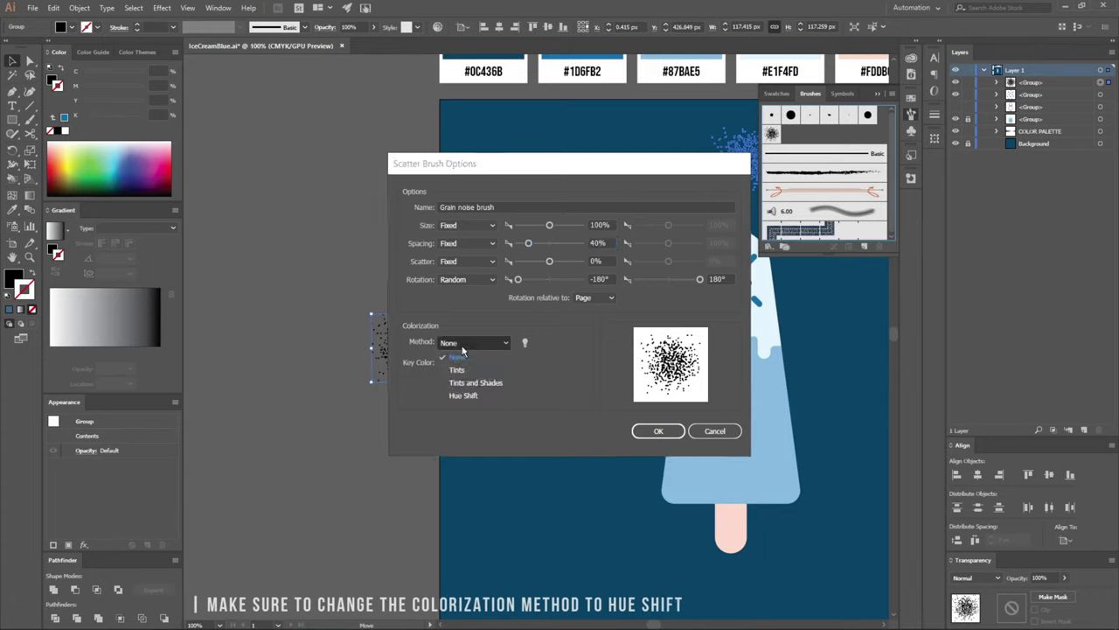
{"action": "left_click", "coordinate": [462, 397]}
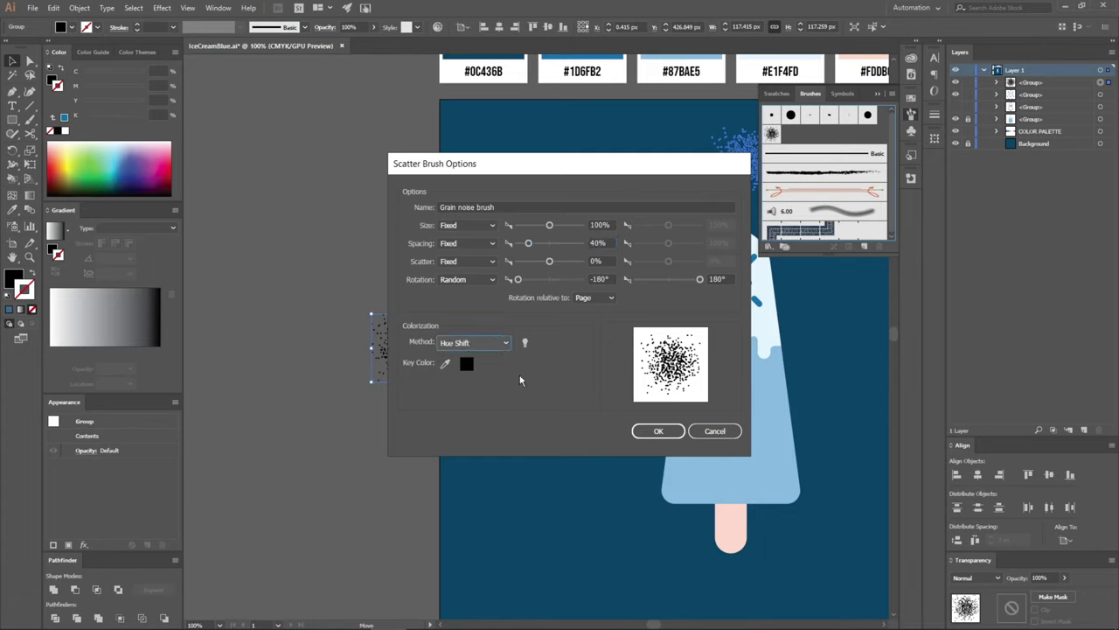
{"action": "left_click", "coordinate": [658, 431]}
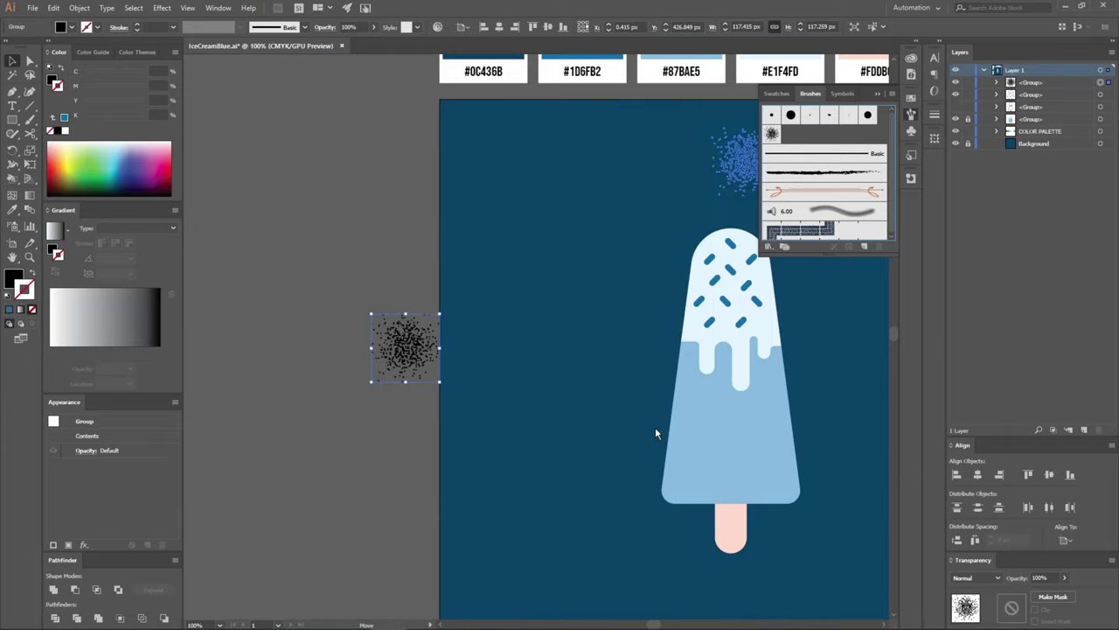
Hide the original grain artwork and paint a test stroke left of the artboard with the Paintbrush
{"action": "left_click", "coordinate": [393, 438]}
{"action": "scroll", "coordinate": [378, 412], "scroll_direction": "down", "scroll_amount": 1}
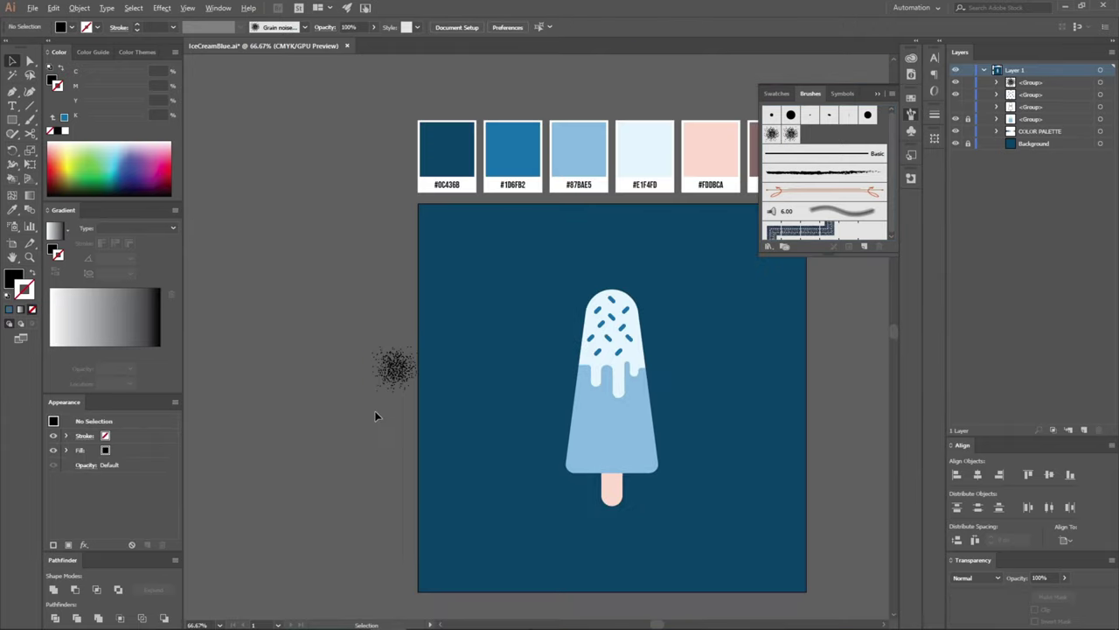
{"action": "left_click", "coordinate": [396, 369]}
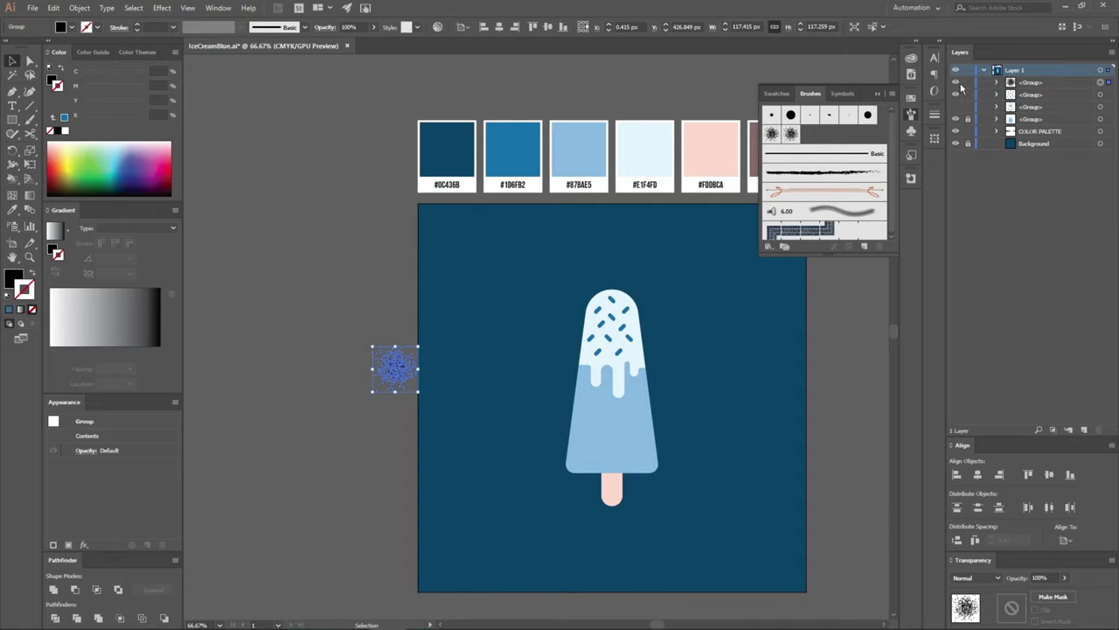
{"action": "left_click", "coordinate": [955, 82]}
{"action": "left_click", "coordinate": [29, 120]}
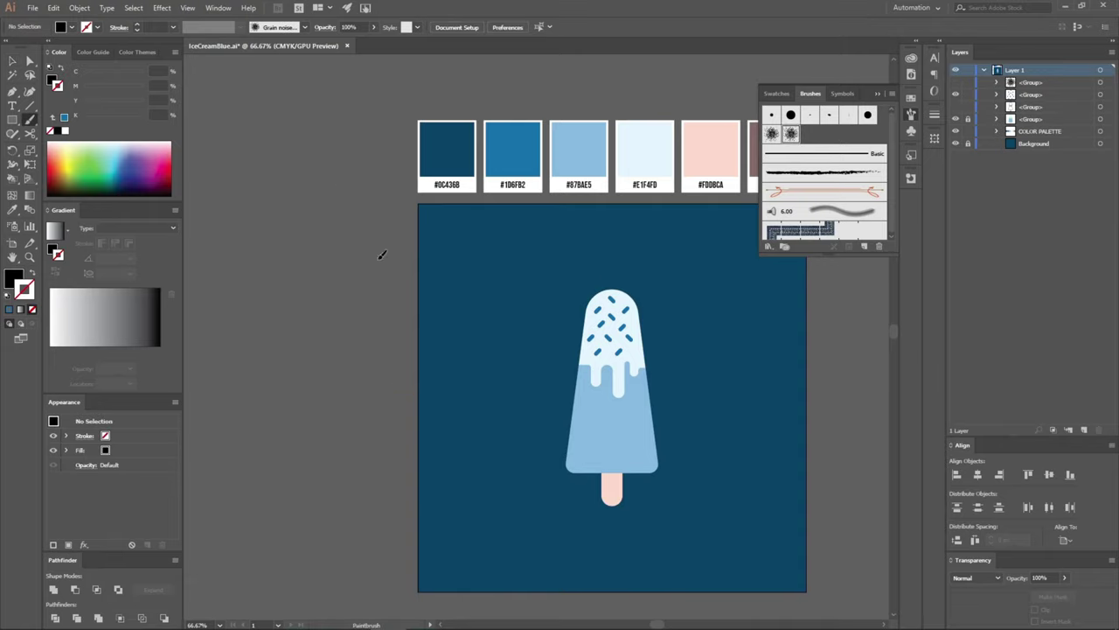
{"action": "left_click_drag", "start_coordinate": [381, 254], "coordinate": [376, 472]}
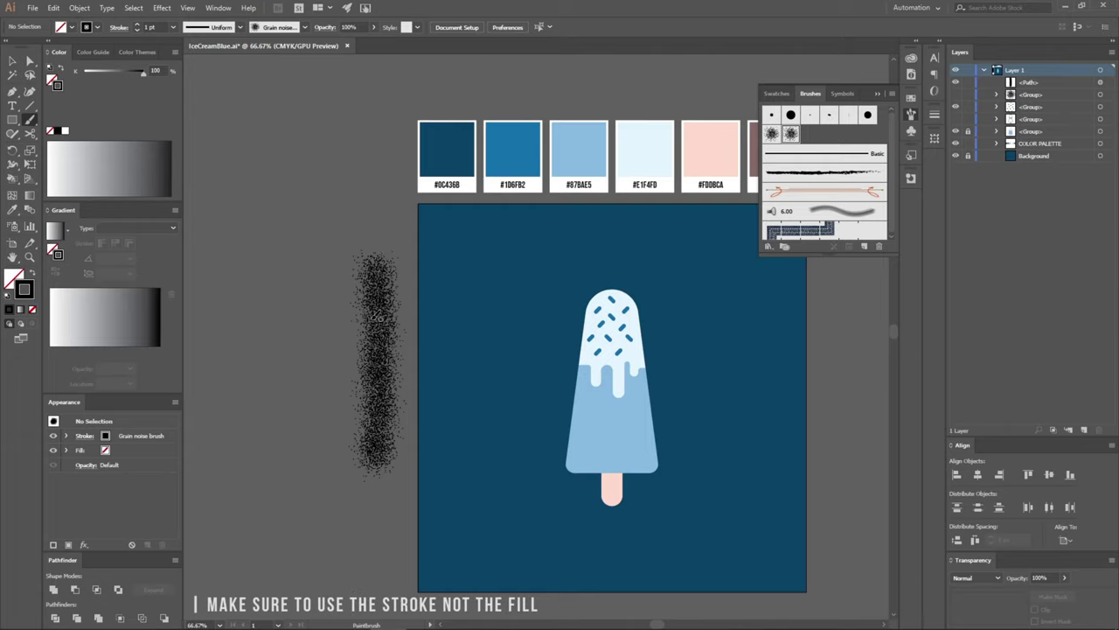
Undo the test stroke and swap fill and stroke so the brush stroke is blue
{"action": "key", "text": "ctrl+z"}
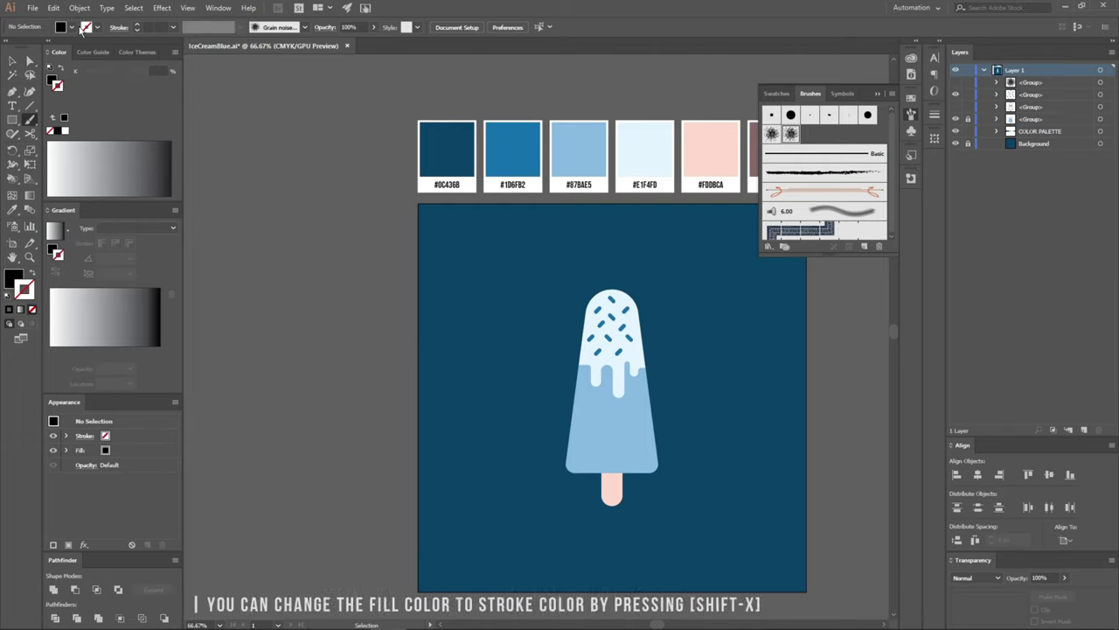
{"action": "key", "text": "shift+x"}
{"action": "left_click", "coordinate": [98, 27]}
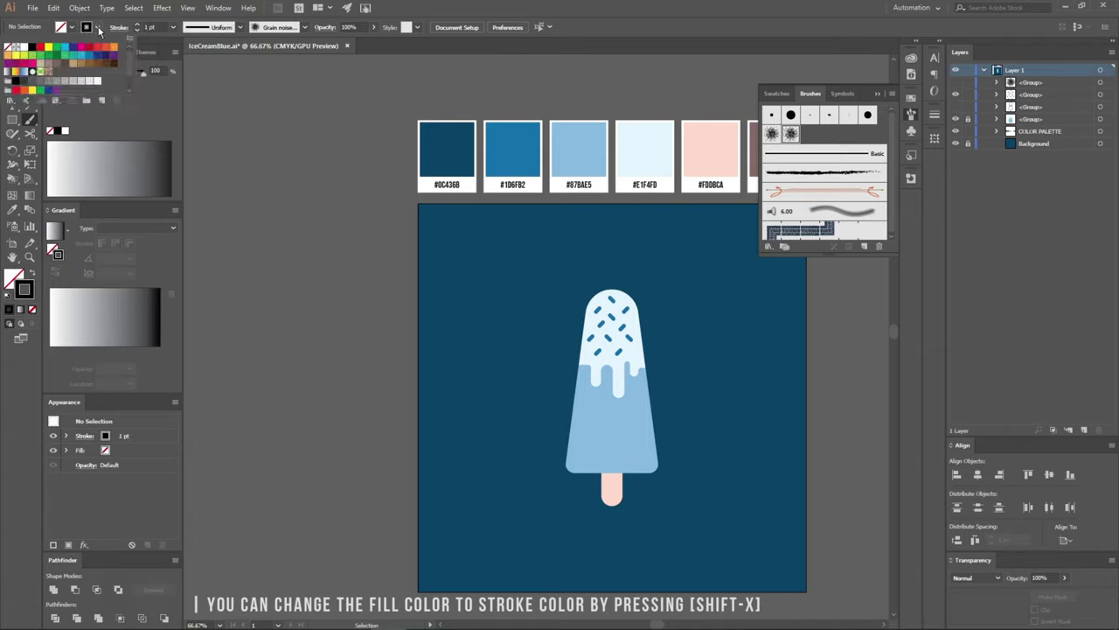
{"action": "left_click", "coordinate": [49, 78]}
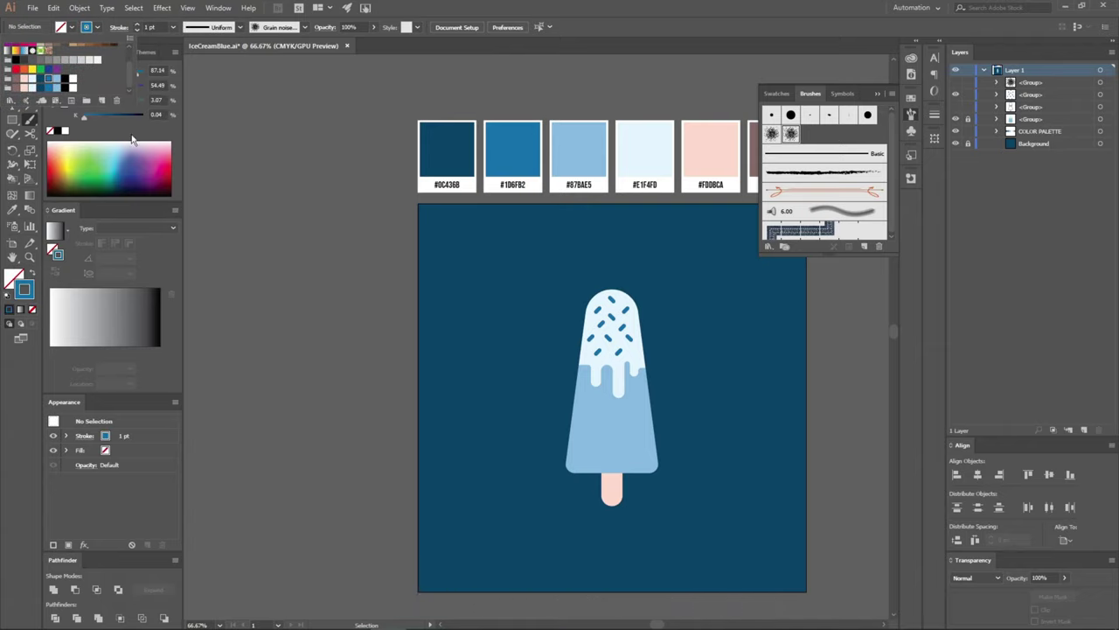
{"action": "left_click", "coordinate": [368, 341]}
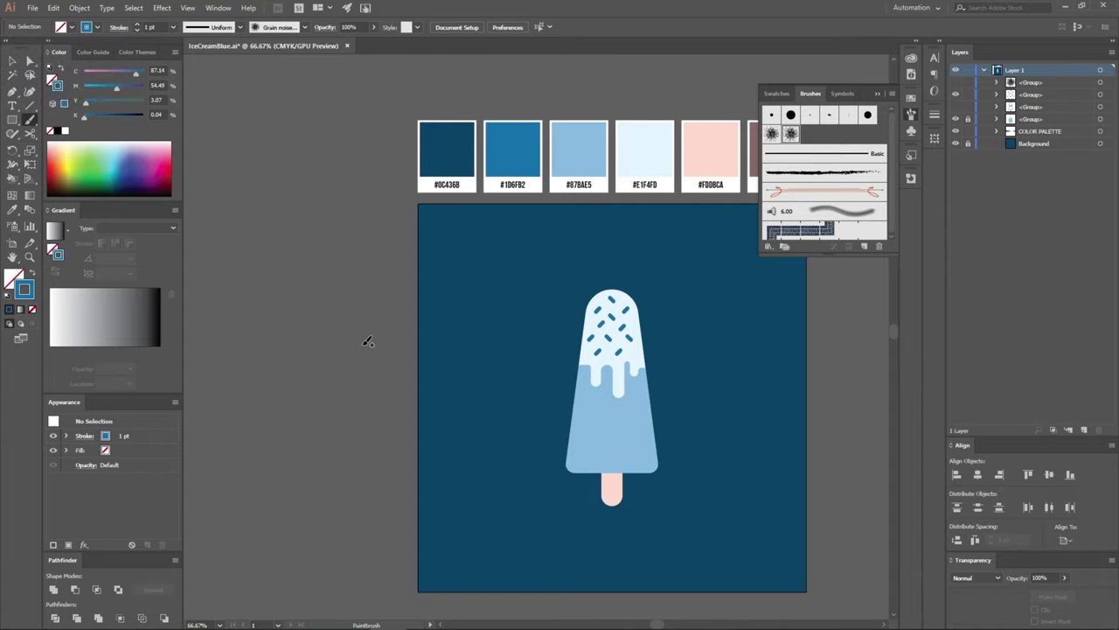
{"action": "scroll", "coordinate": [639, 441], "scroll_direction": "up", "scroll_amount": 1}
{"action": "scroll", "coordinate": [640, 442], "scroll_direction": "up", "scroll_amount": 1}
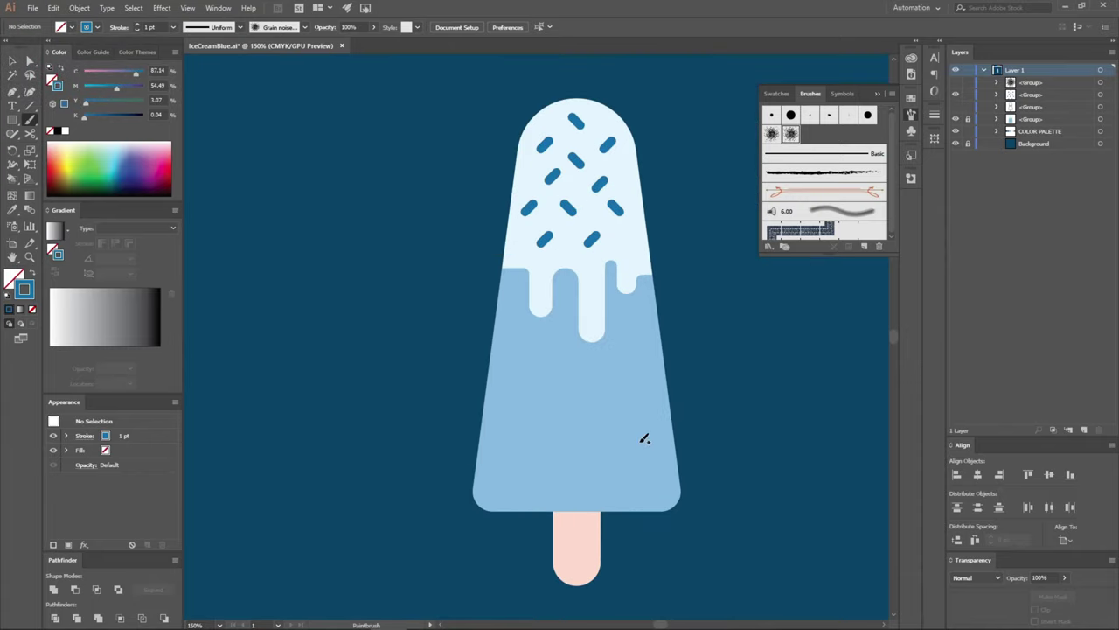
{"action": "scroll", "coordinate": [640, 430], "scroll_direction": "down", "scroll_amount": 1}
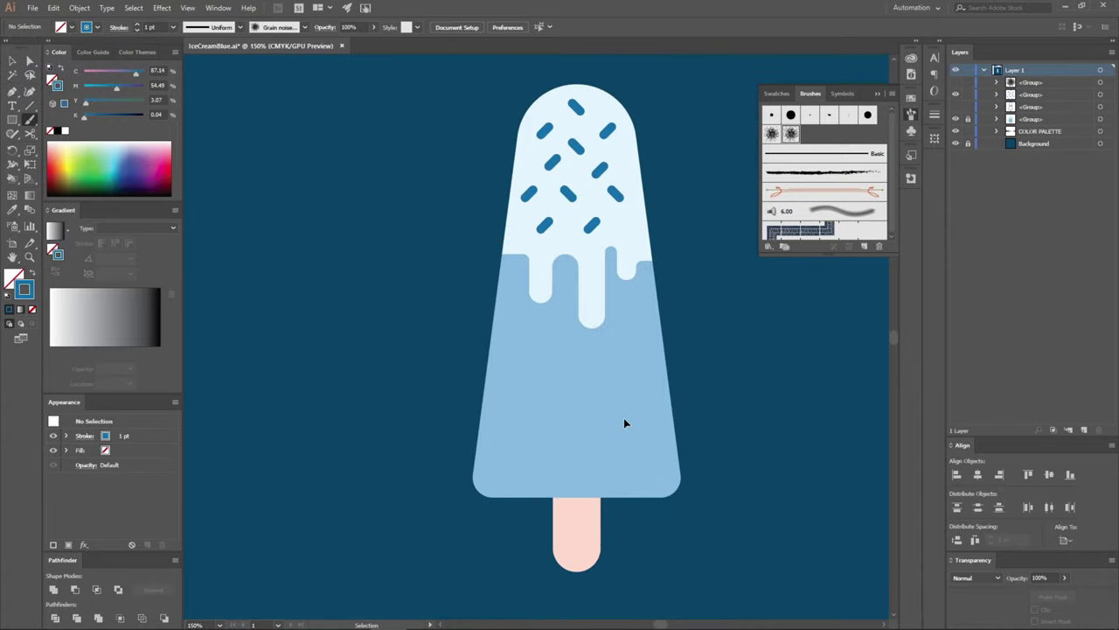
Unlock the popsicle group and set its light-blue ice cream body to Draw Inside
{"action": "left_click", "coordinate": [968, 119]}
{"action": "left_click", "coordinate": [624, 363], "text": "ctrl"}
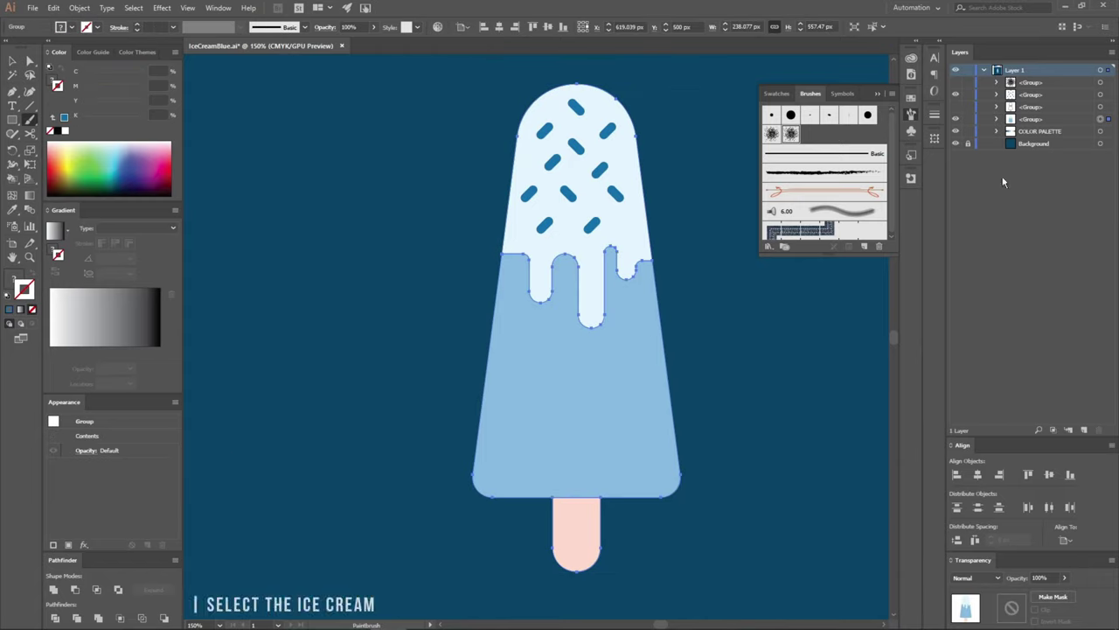
{"action": "left_click", "coordinate": [996, 119]}
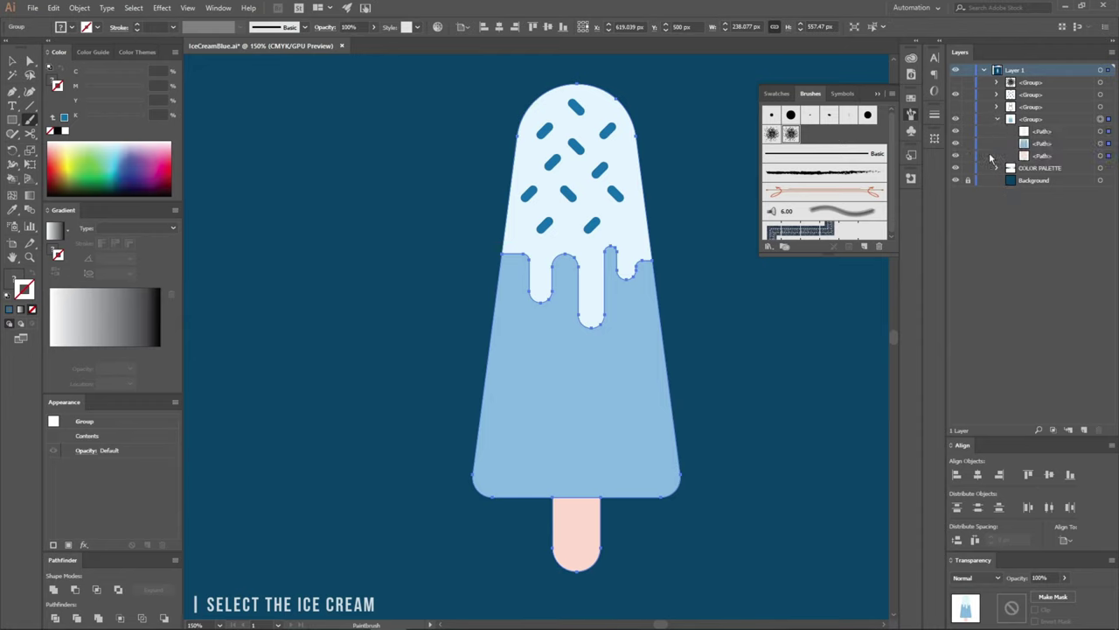
{"action": "left_click", "coordinate": [1101, 144]}
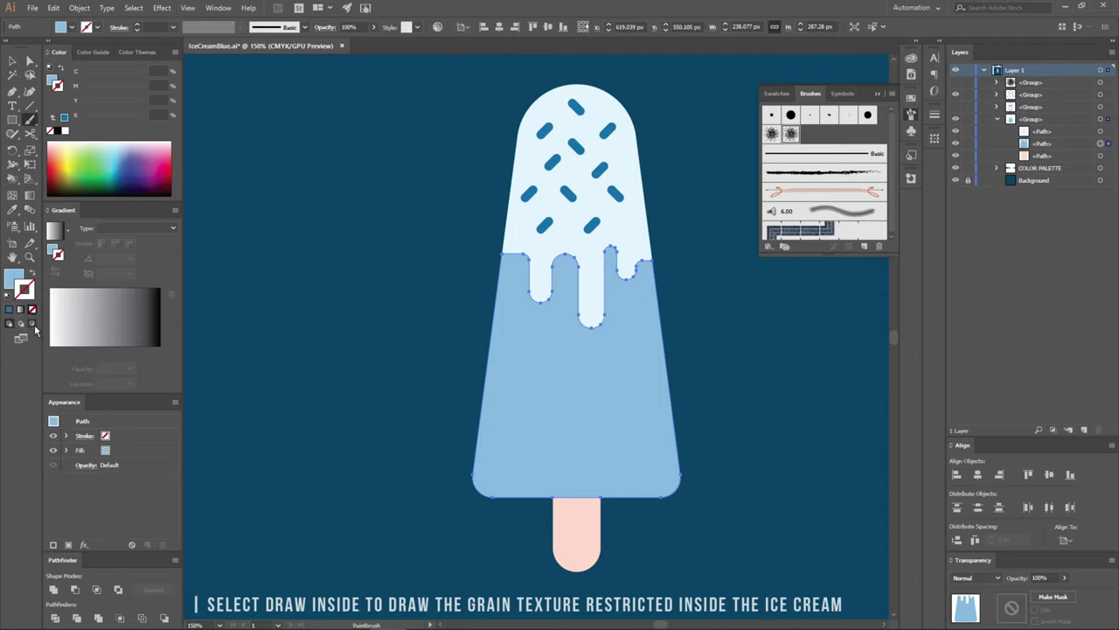
{"action": "left_click", "coordinate": [35, 326]}
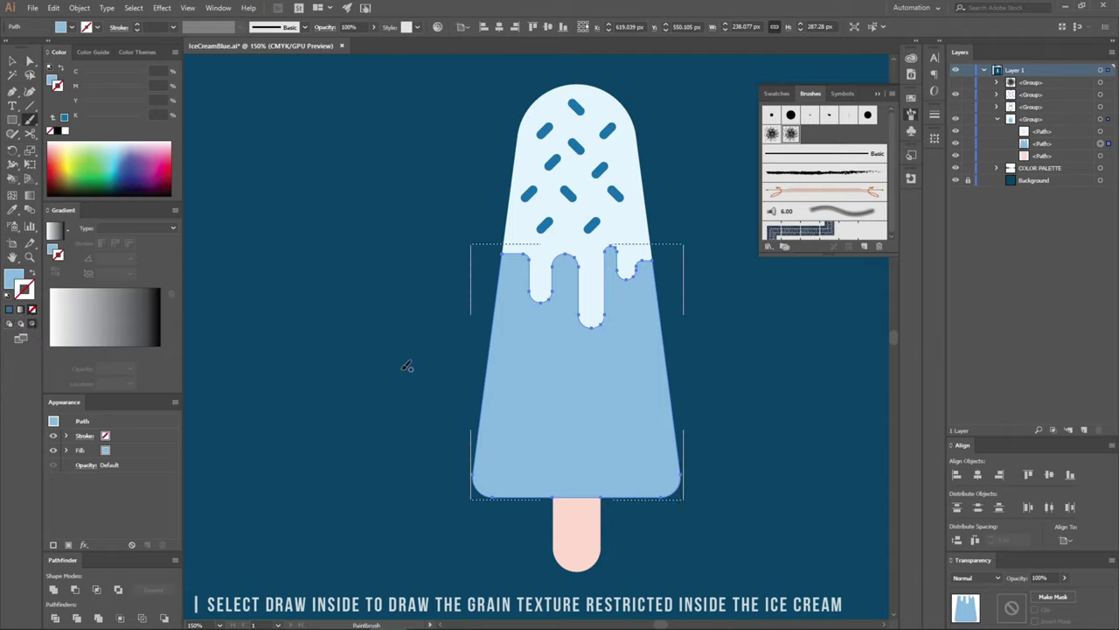
{"action": "key", "text": "ctrl+shift+a"}
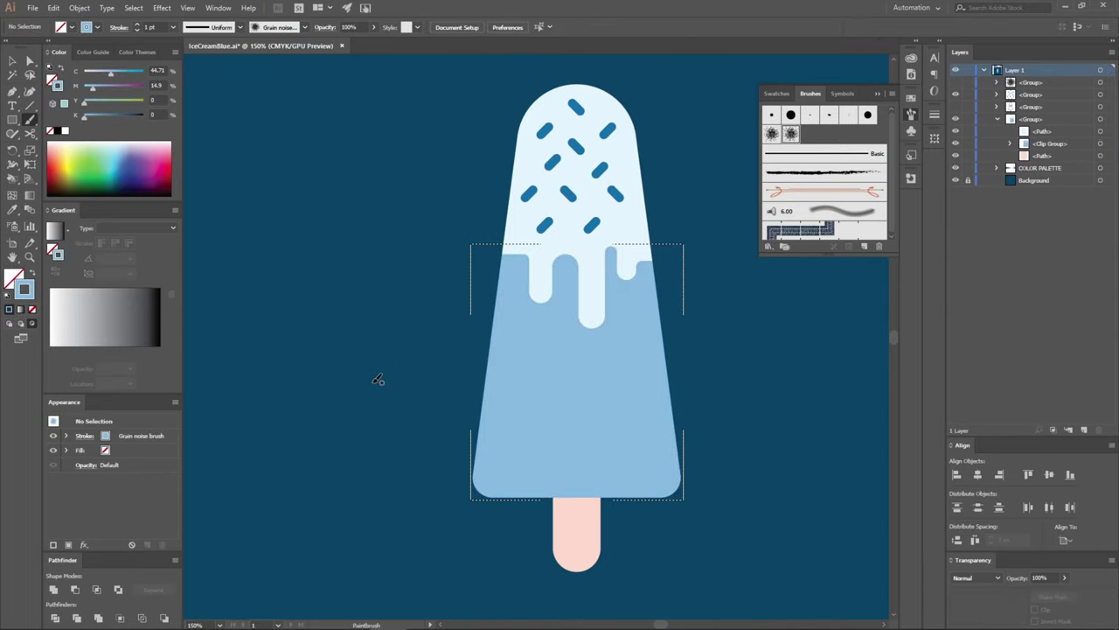
Switch the grain brush stroke colour to dark blue
{"action": "left_click", "coordinate": [97, 28]}
{"action": "left_click", "coordinate": [49, 91]}
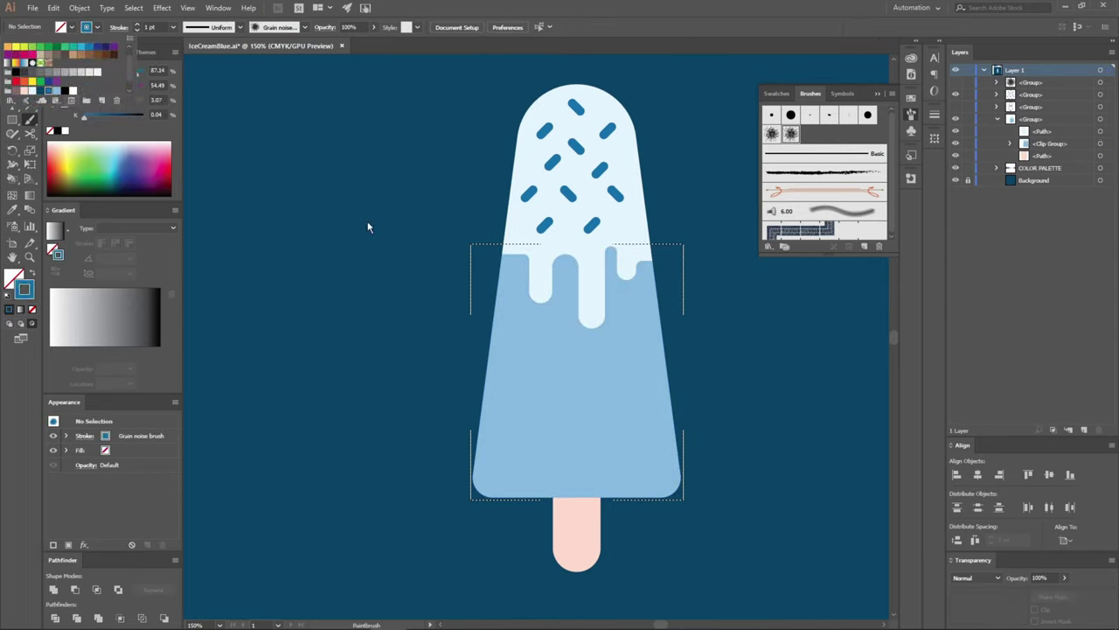
{"action": "left_click", "coordinate": [792, 134]}
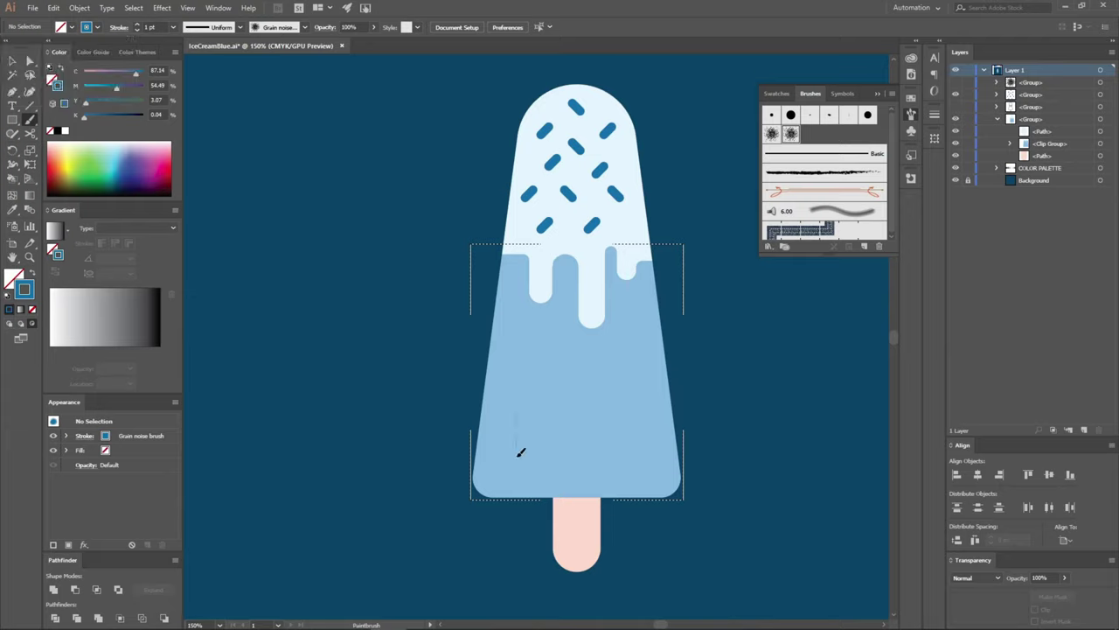
Paint grain strokes along the body's left side, bottom and lower-left corner
{"action": "left_click_drag", "start_coordinate": [655, 464], "coordinate": [567, 415]}
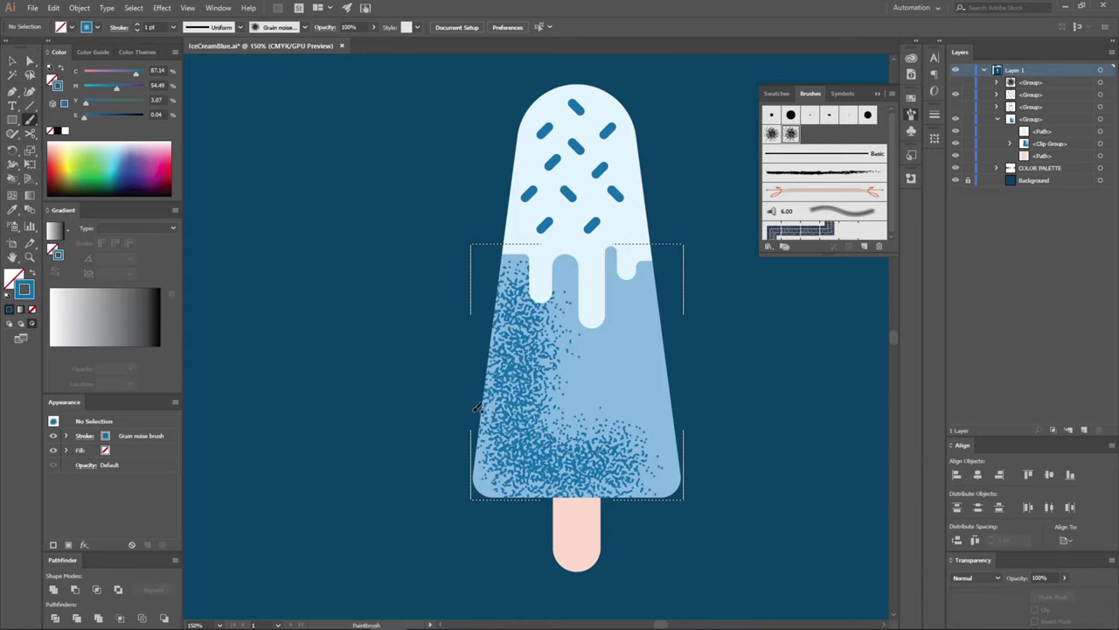
{"action": "left_click_drag", "start_coordinate": [540, 503], "coordinate": [551, 511]}
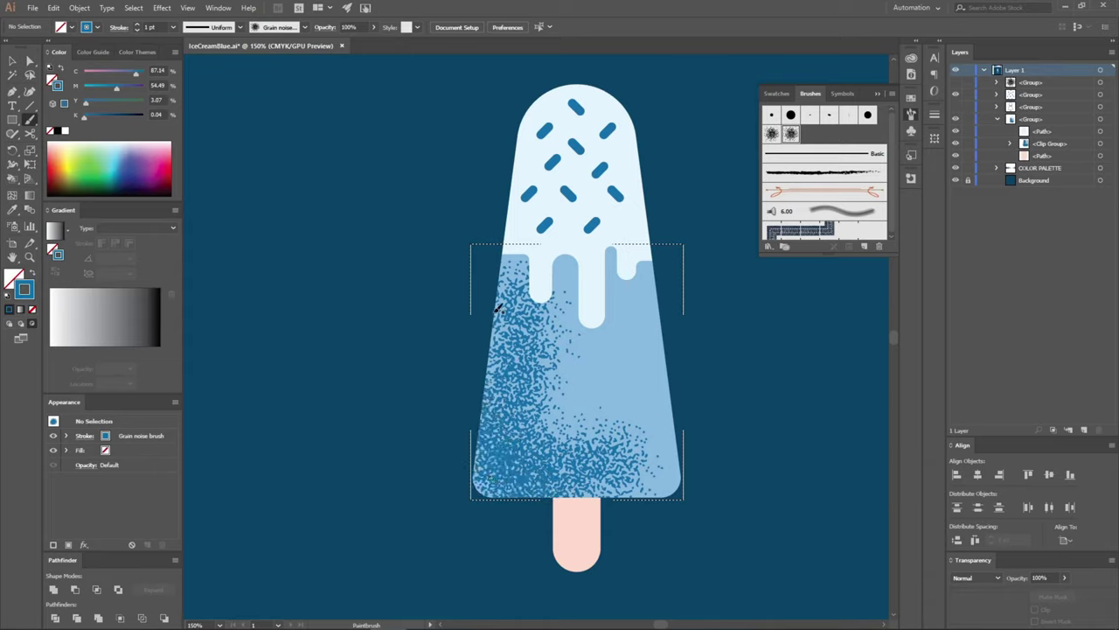
{"action": "left_click", "coordinate": [610, 461], "text": "ctrl"}
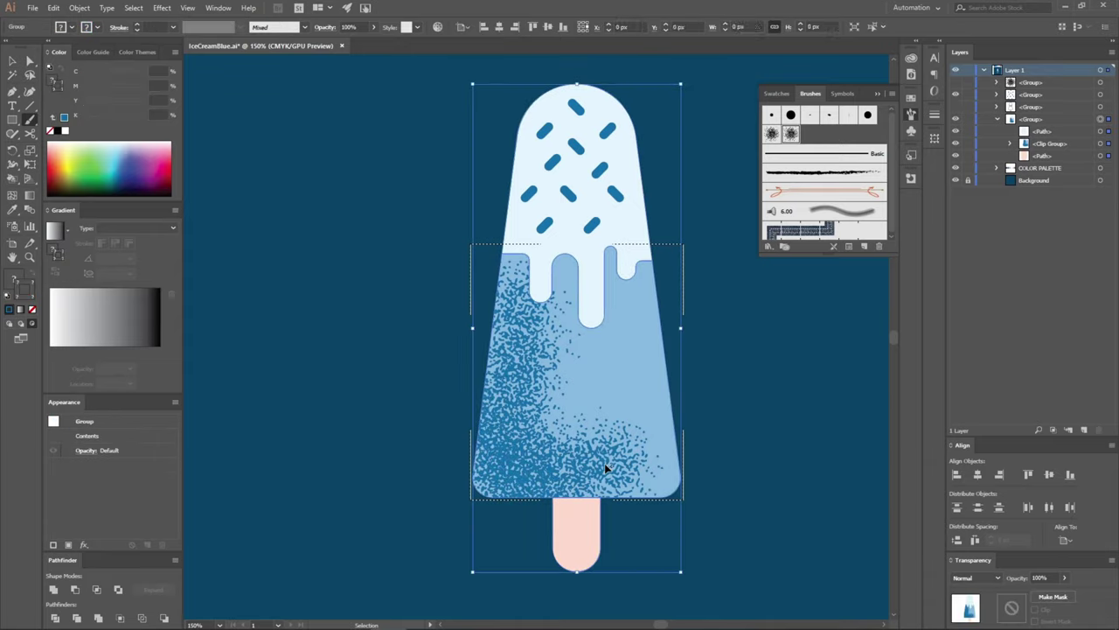
{"action": "left_click", "coordinate": [750, 449], "text": "ctrl"}
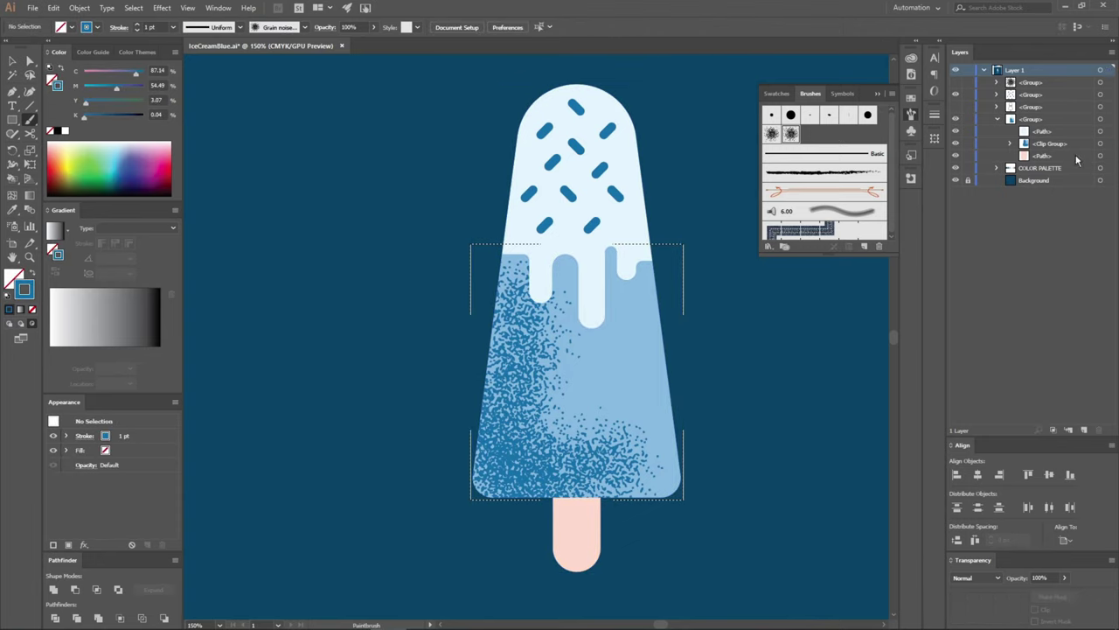
Stretch the painted grain path in the clip group up-left and toward the right
{"action": "left_click", "coordinate": [1011, 143]}
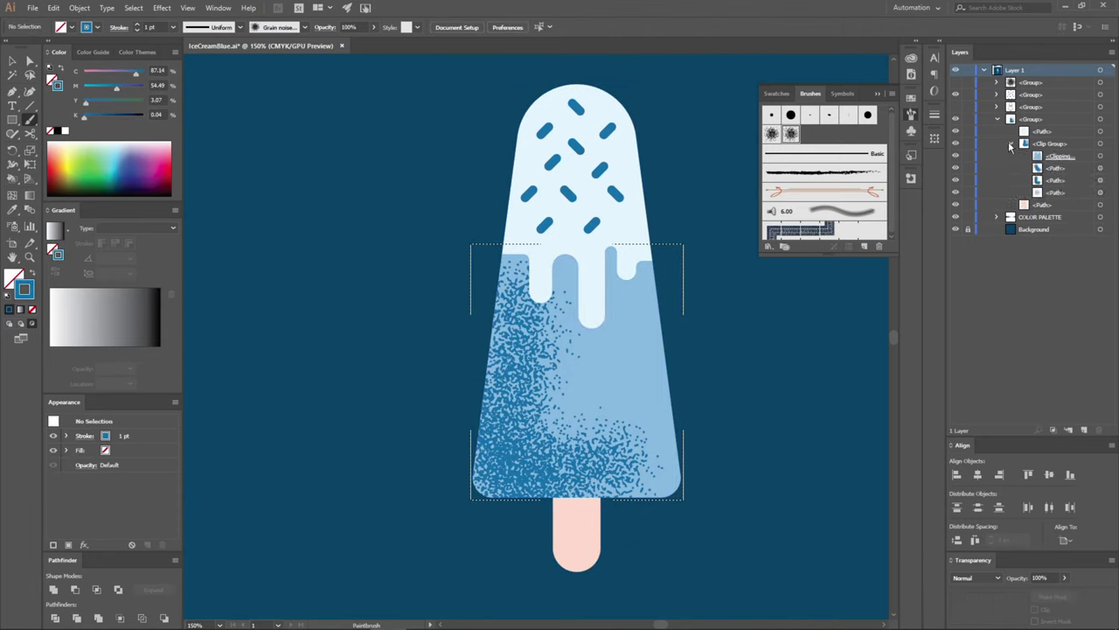
{"action": "left_click", "coordinate": [1100, 179]}
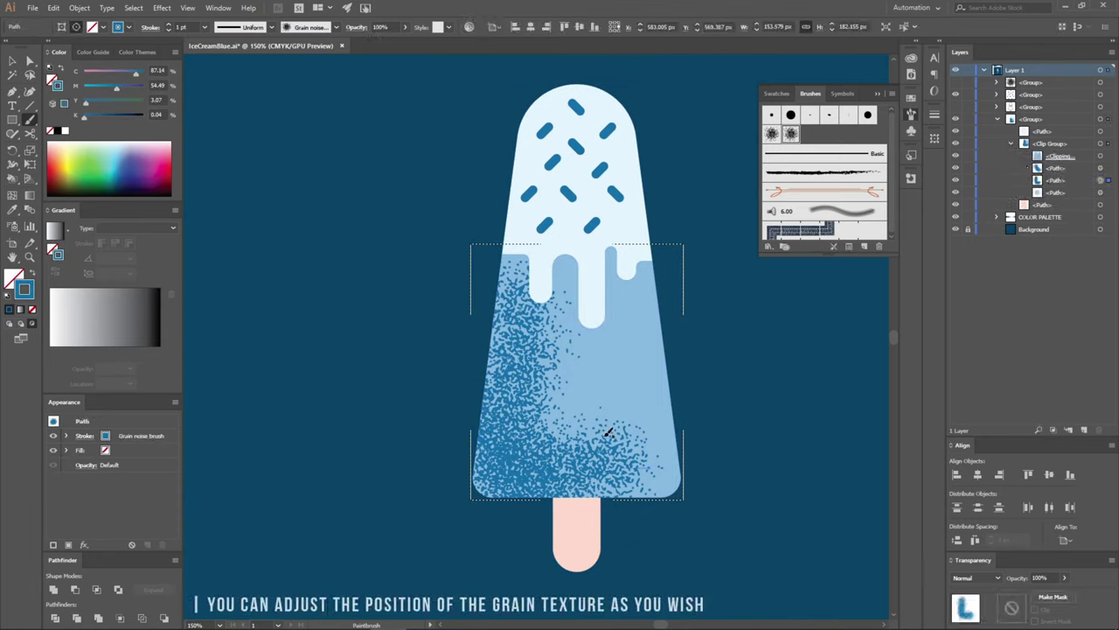
{"action": "left_click", "coordinate": [660, 477]}
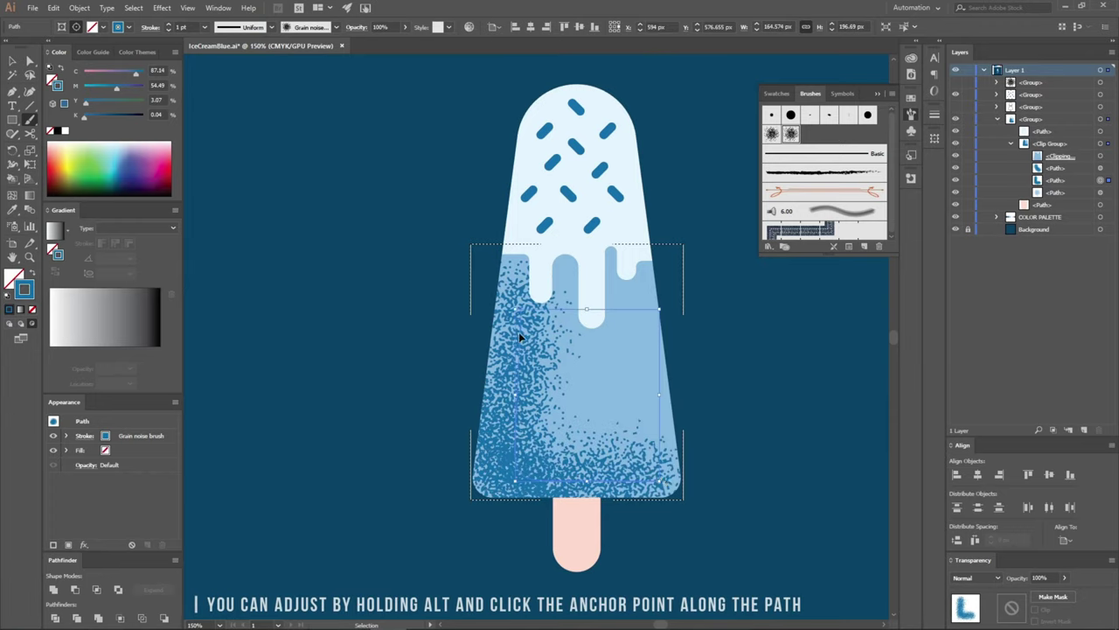
{"action": "left_click_drag", "start_coordinate": [516, 310], "coordinate": [504, 302]}
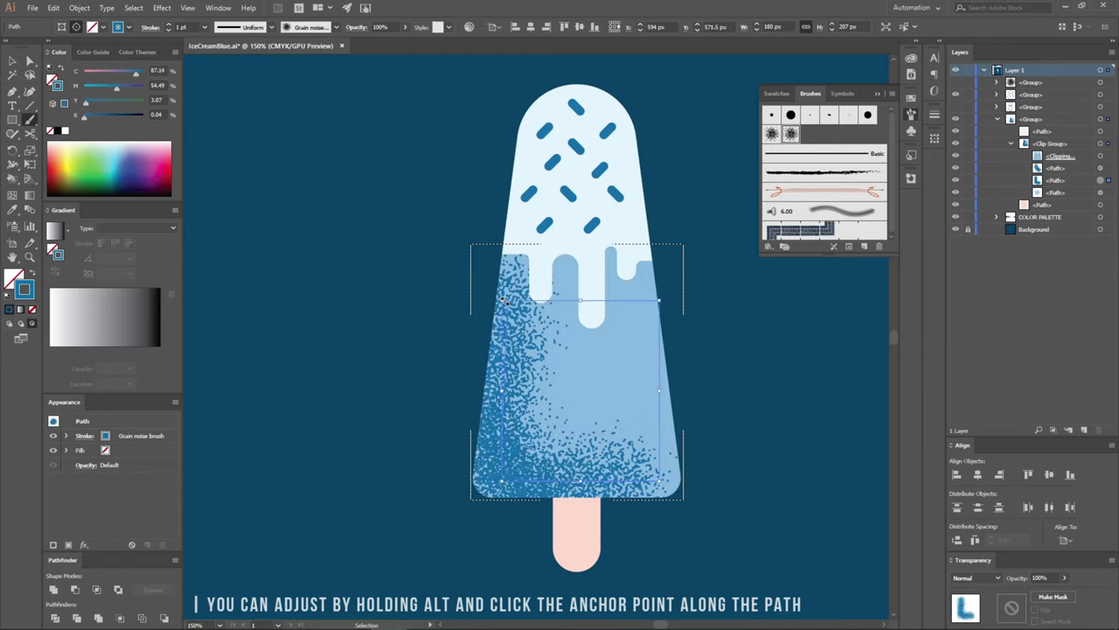
{"action": "left_click_drag", "start_coordinate": [677, 472], "coordinate": [673, 484]}
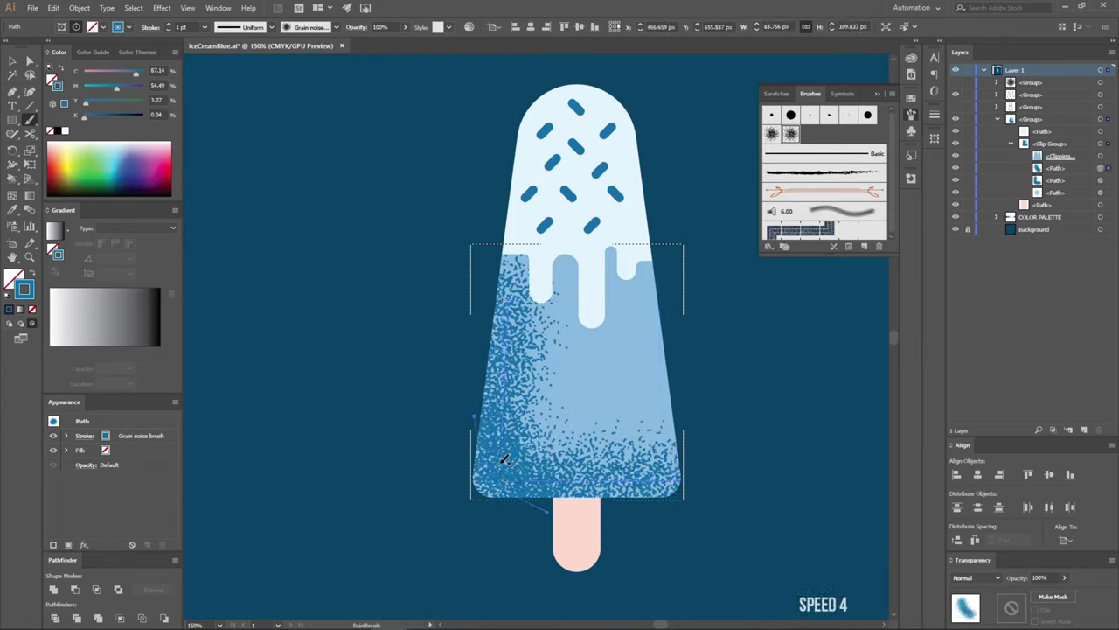
{"action": "left_click", "coordinate": [479, 488], "text": "ctrl"}
{"action": "key", "text": "ctrl+shift+a"}
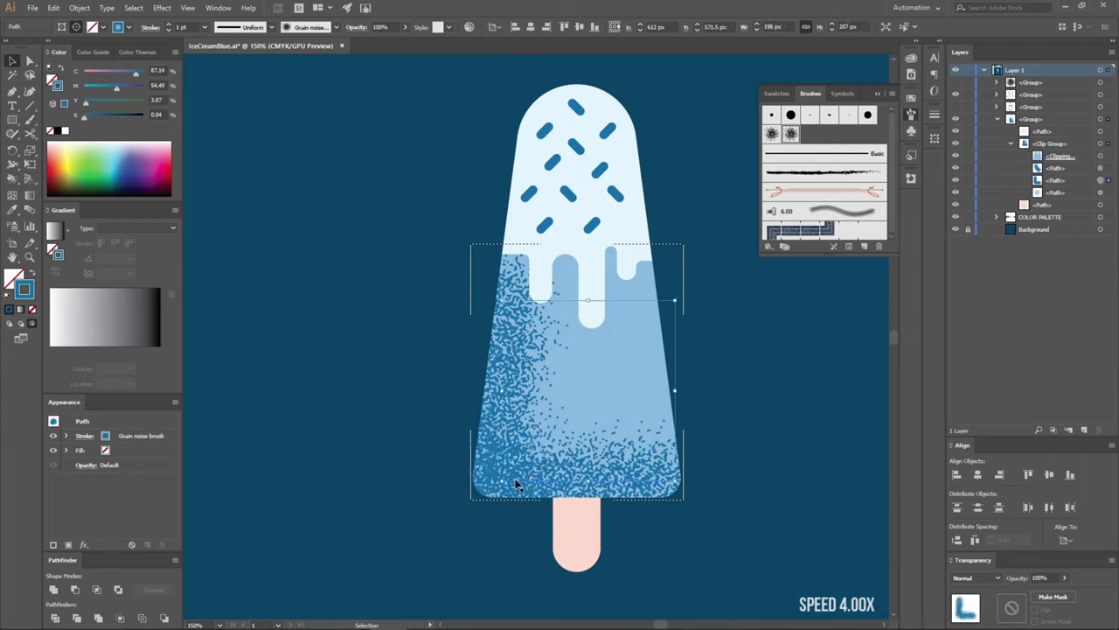
Try an anchor near the grain path's bottom-right corner, then return to whole-object selection
{"action": "key", "text": "p"}
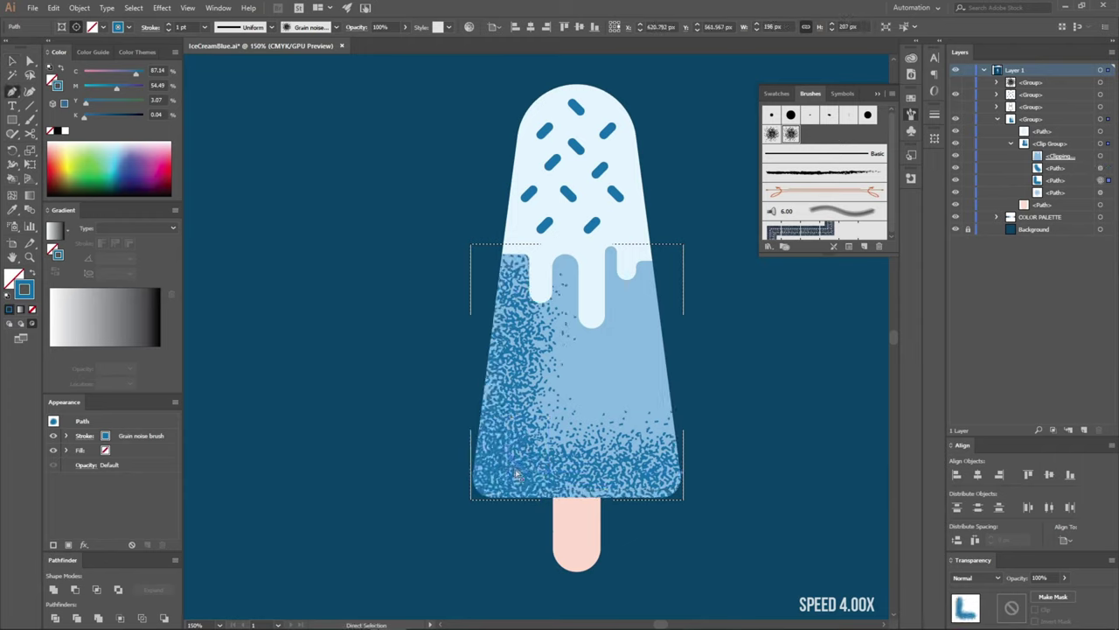
{"action": "left_click", "coordinate": [681, 479]}
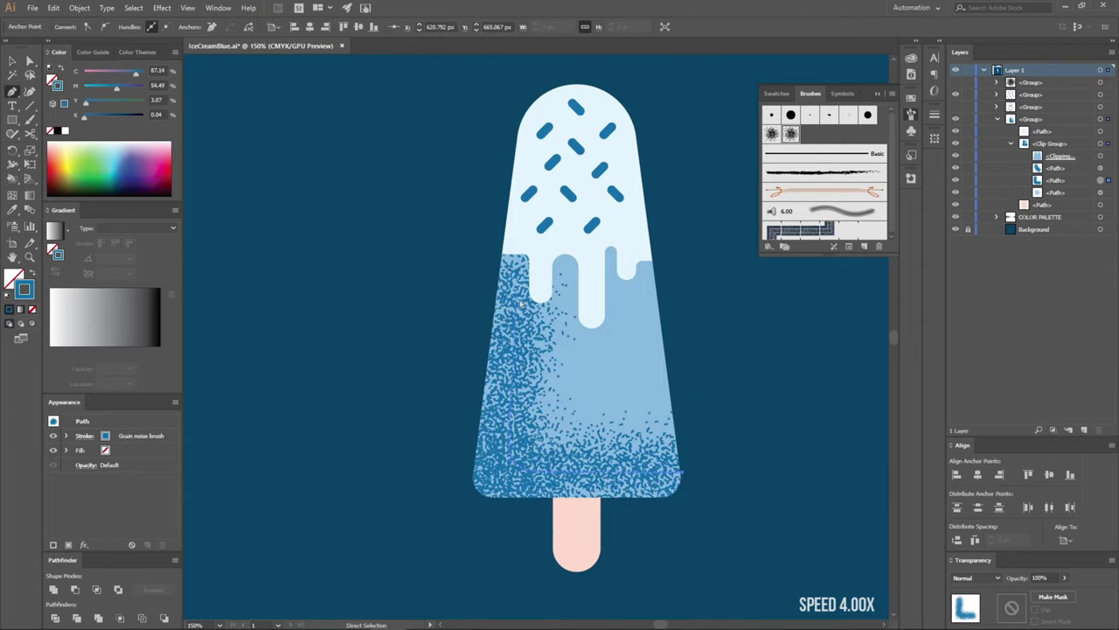
{"action": "left_click", "coordinate": [415, 288]}
{"action": "key", "text": "v"}
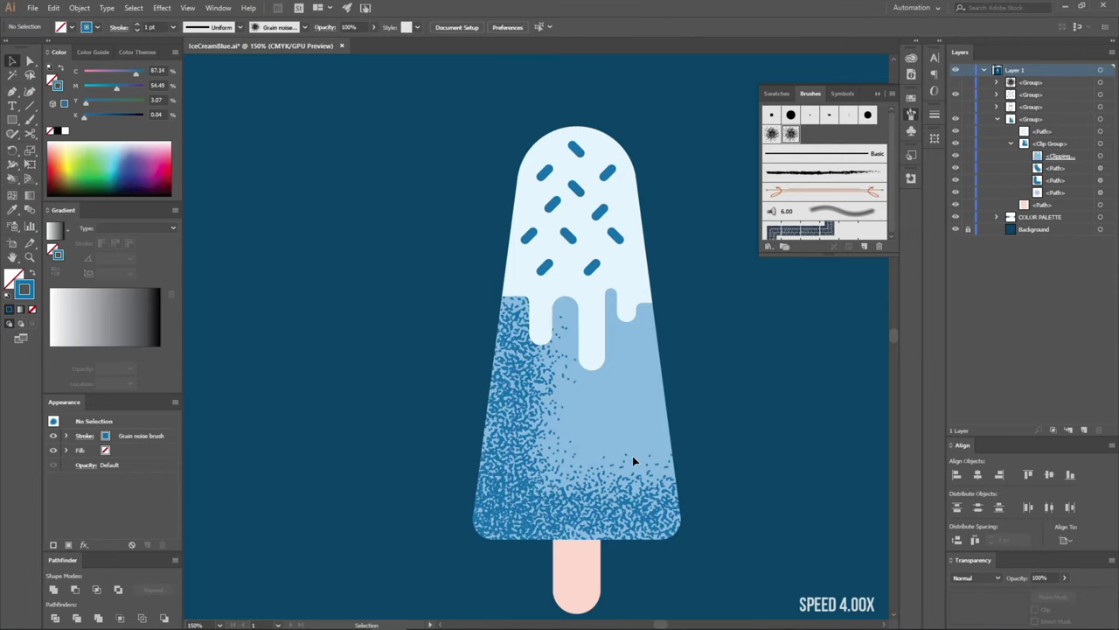
{"action": "key", "text": "ctrl+minus"}
{"action": "key", "text": "ctrl+plus"}
Paint another Draw Inside grain stroke over the body's left side and make it darker blue
{"action": "key", "text": "b"}
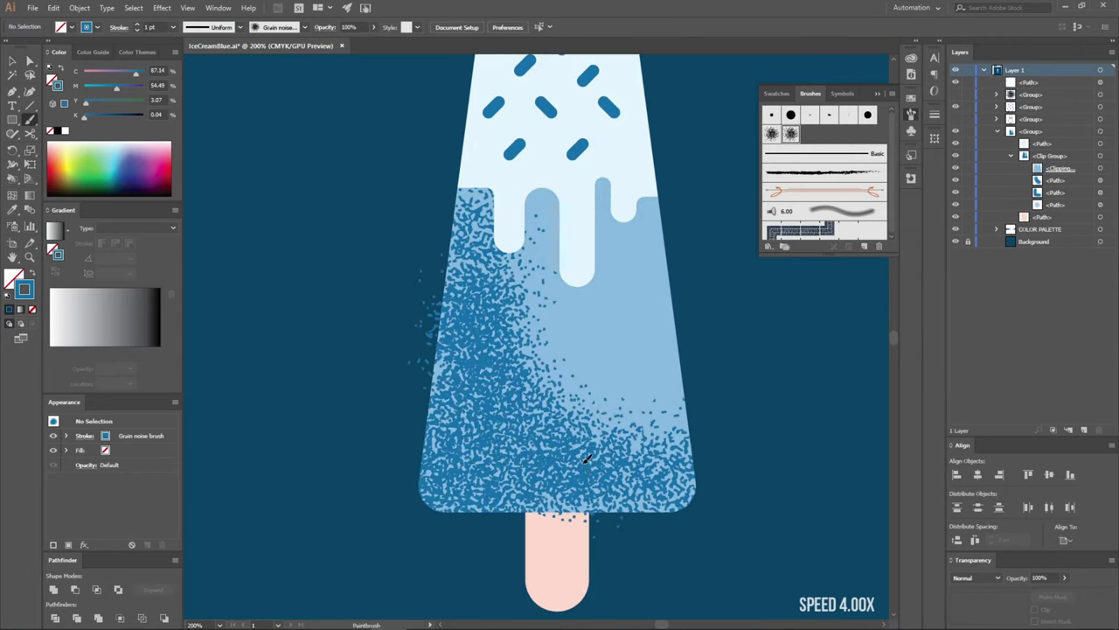
{"action": "key", "text": "shift+d"}
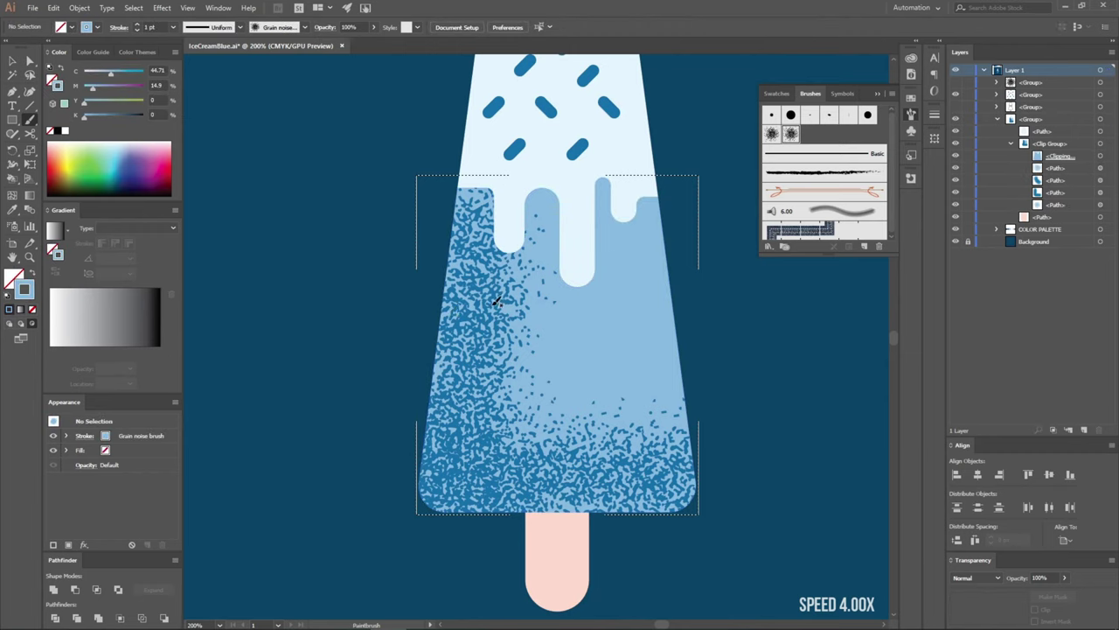
{"action": "left_click_drag", "start_coordinate": [490, 332], "coordinate": [576, 439]}
{"action": "left_click", "coordinate": [1100, 169]}
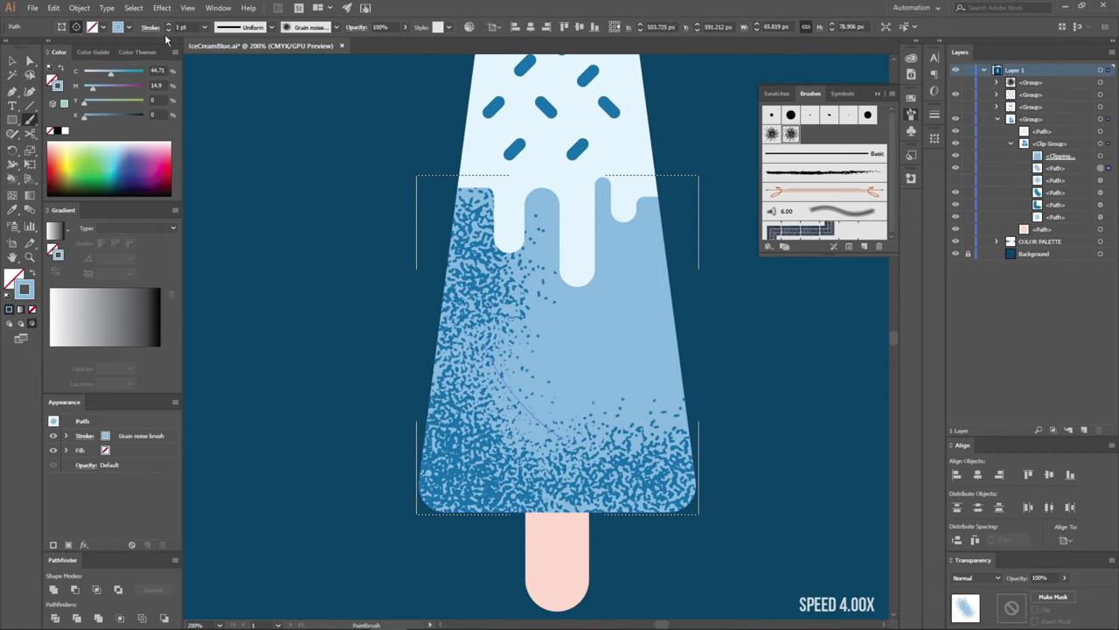
{"action": "left_click", "coordinate": [118, 26]}
{"action": "left_click", "coordinate": [105, 87]}
{"action": "key", "text": "v"}
{"action": "left_click", "coordinate": [477, 457]}
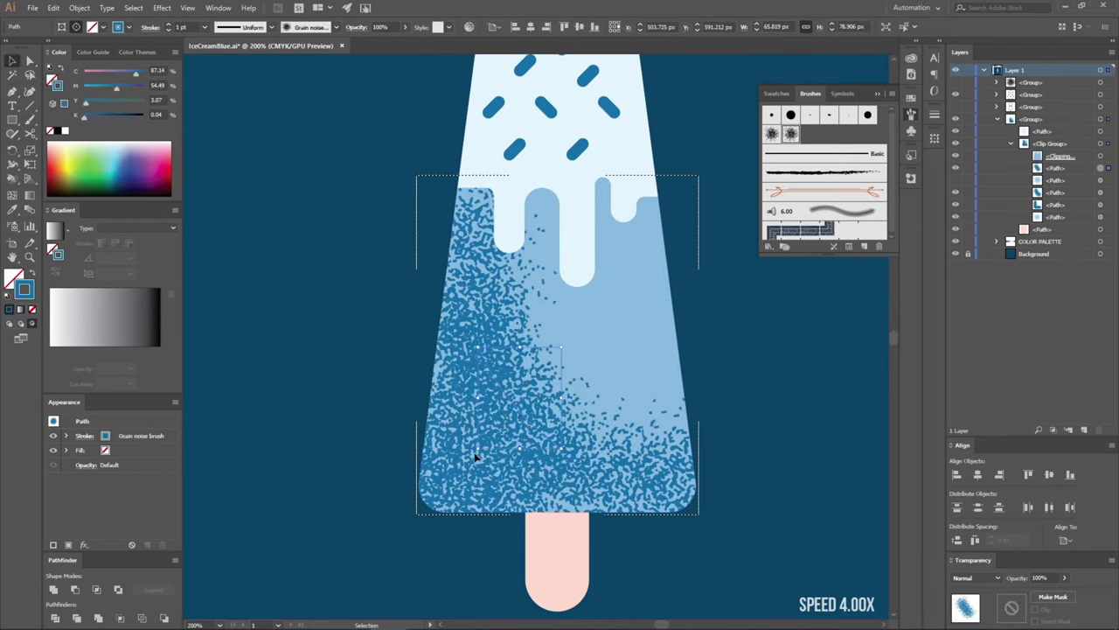
{"action": "key", "text": "ctrl+shift+a"}
Enlarge a grain path inside the body's clip group toward the lower left
{"action": "key", "text": "ctrl+minus"}
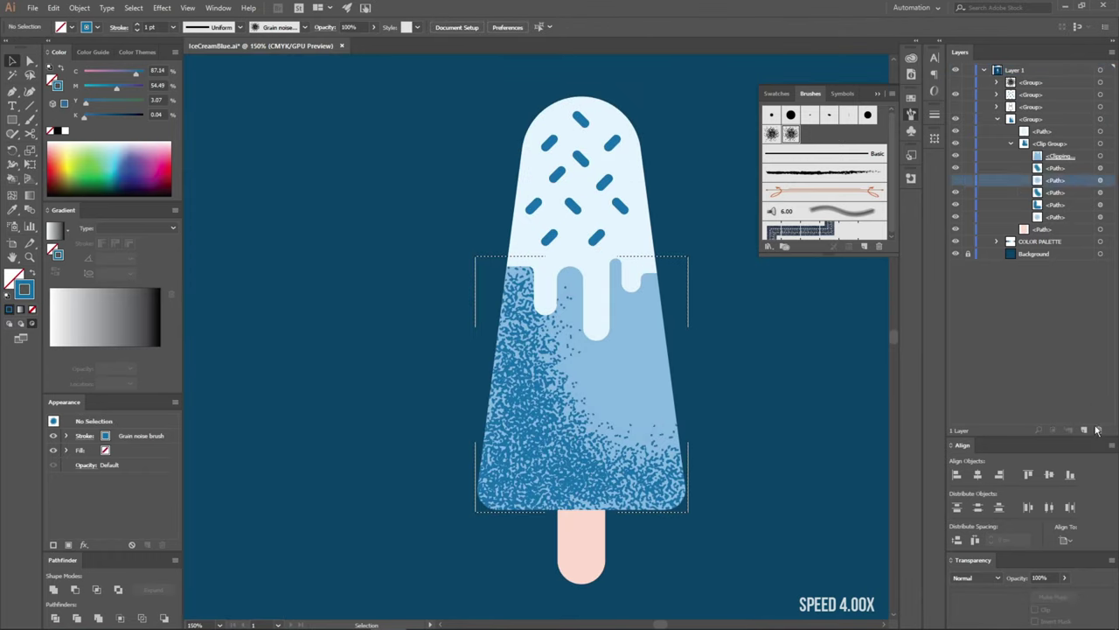
{"action": "left_click", "coordinate": [1100, 169]}
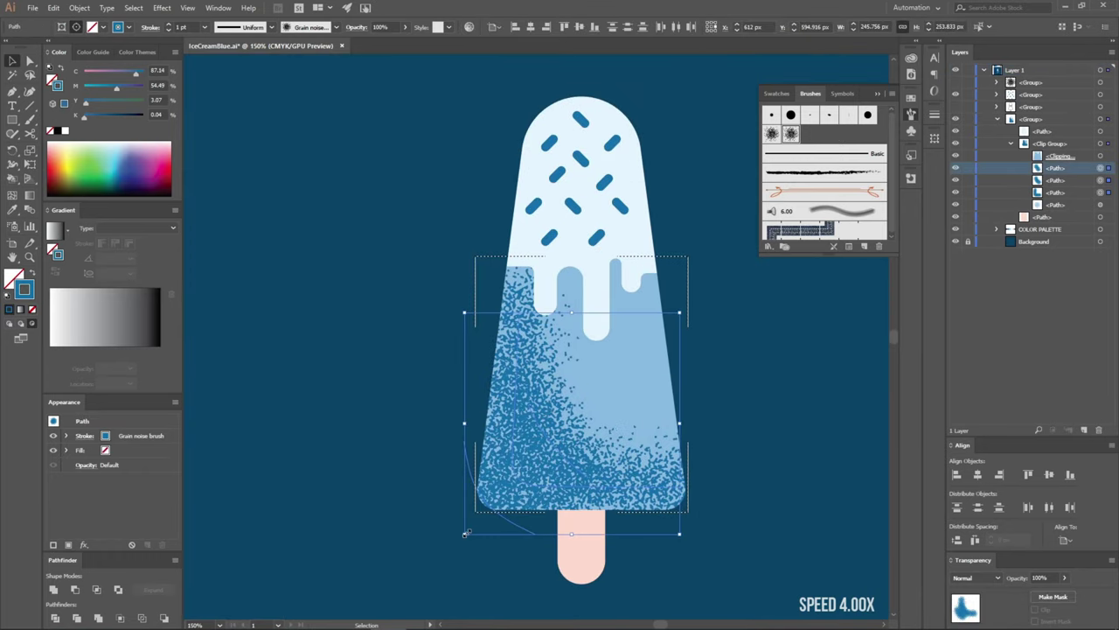
{"action": "left_click_drag", "start_coordinate": [466, 532], "coordinate": [428, 551]}
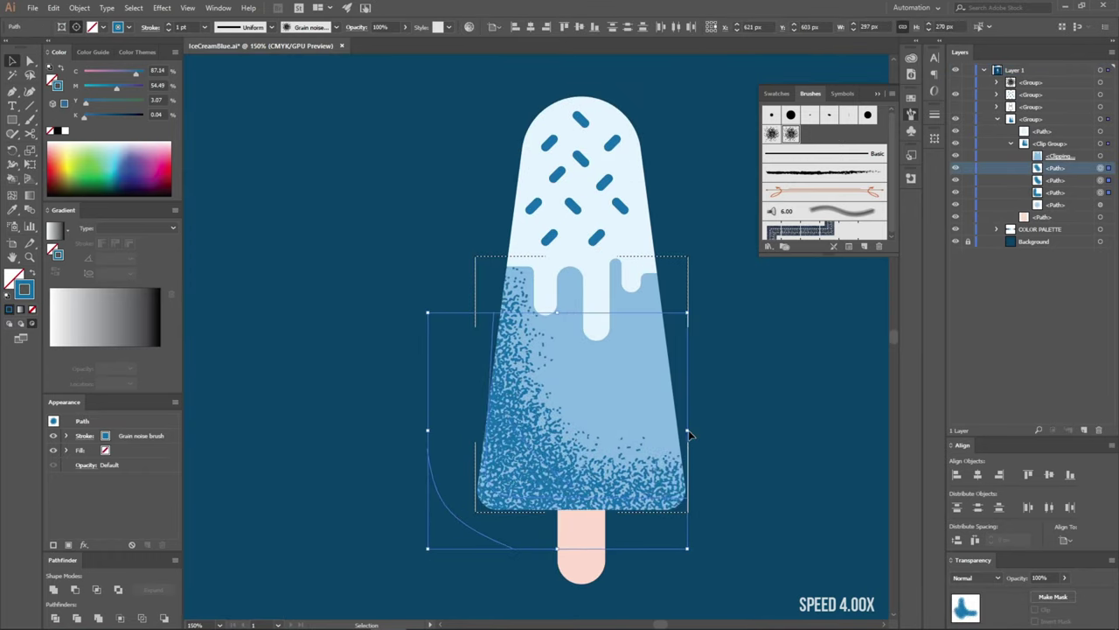
{"action": "left_click", "coordinate": [760, 408]}
{"action": "scroll", "coordinate": [753, 418], "scroll_direction": "up", "scroll_amount": 2}
Set the popsicle stick to Draw Inside and paint a grain-noise stroke inside it
{"action": "scroll", "coordinate": [531, 501], "scroll_direction": "up", "scroll_amount": 1}
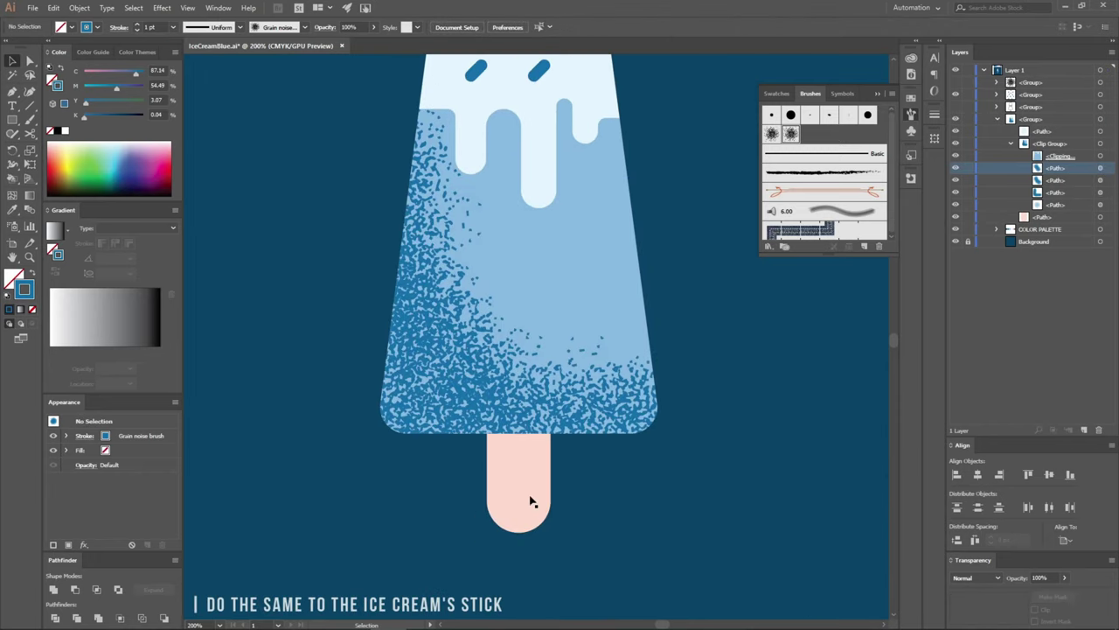
{"action": "left_click", "coordinate": [531, 501]}
{"action": "key", "text": "v"}
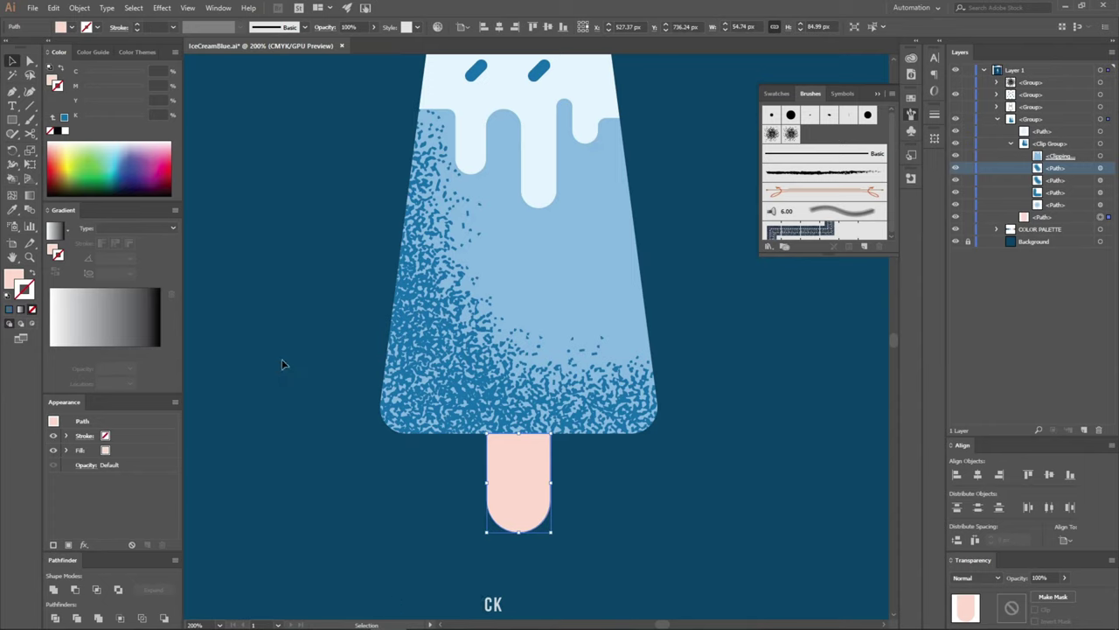
{"action": "left_click", "coordinate": [30, 119]}
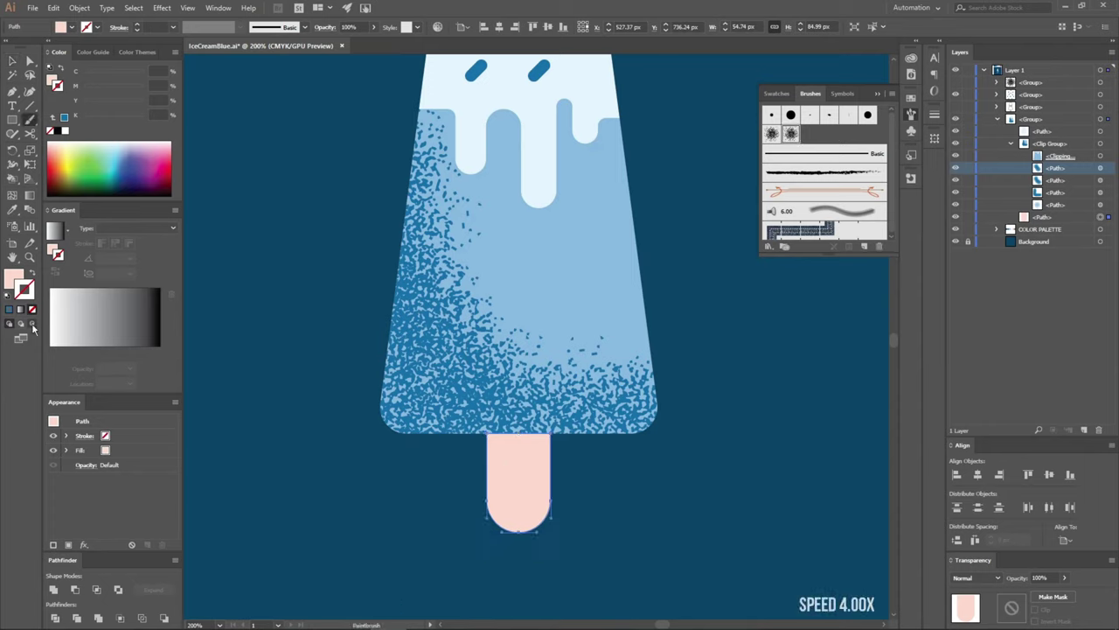
{"action": "left_click", "coordinate": [33, 324]}
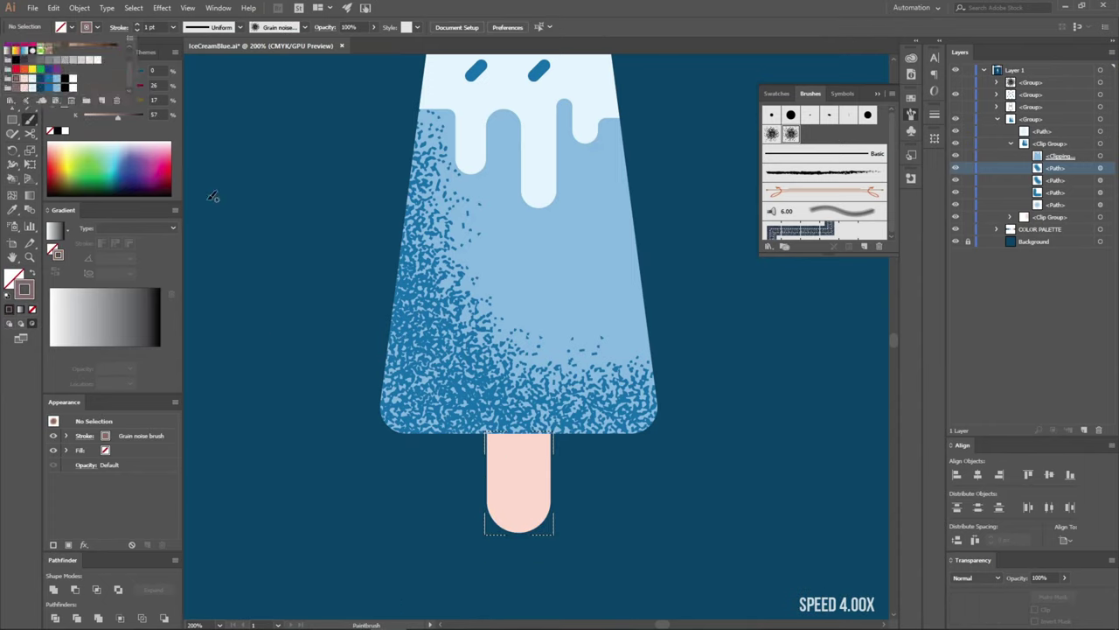
{"action": "left_click_drag", "start_coordinate": [477, 468], "coordinate": [581, 564]}
Shift the stick's grain stroke down and to the left into place
{"action": "key", "text": "v"}
{"action": "left_click", "coordinate": [1011, 217]}
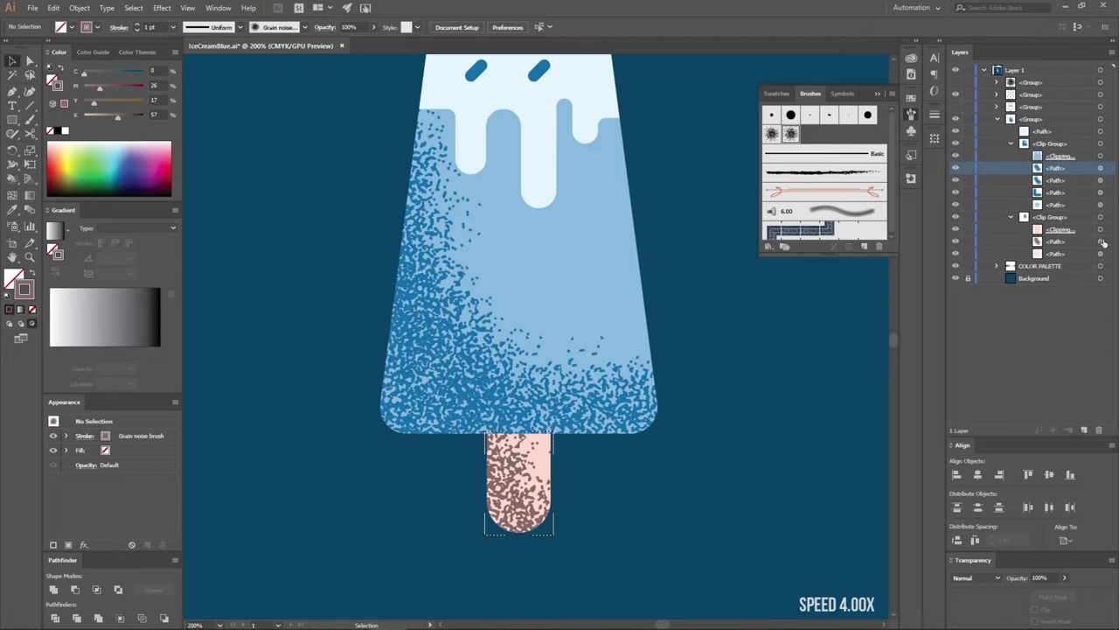
{"action": "left_click", "coordinate": [1101, 242]}
{"action": "mouse_move", "coordinate": [506, 530]}
{"action": "left_mouse_down"}
{"action": "mouse_move", "coordinate": [464, 460]}
{"action": "mouse_move", "coordinate": [468, 512]}
{"action": "left_mouse_up"}
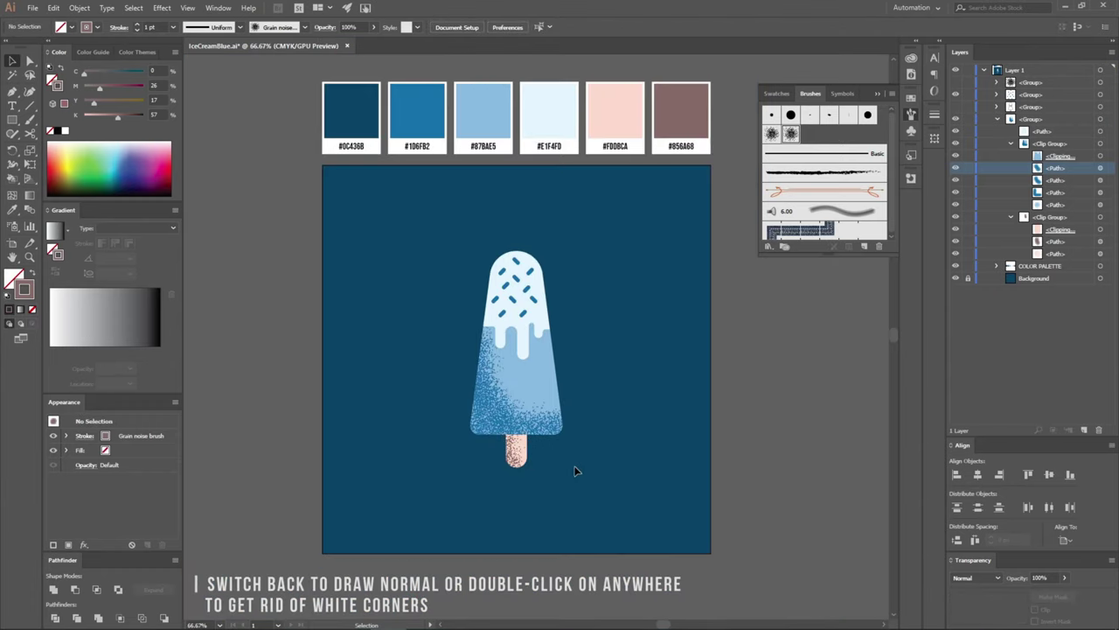
Bring the artboard into view and close the floating Brushes/Swatches/Symbols panel
{"action": "scroll", "coordinate": [652, 351], "scroll_direction": "up", "scroll_amount": 1}
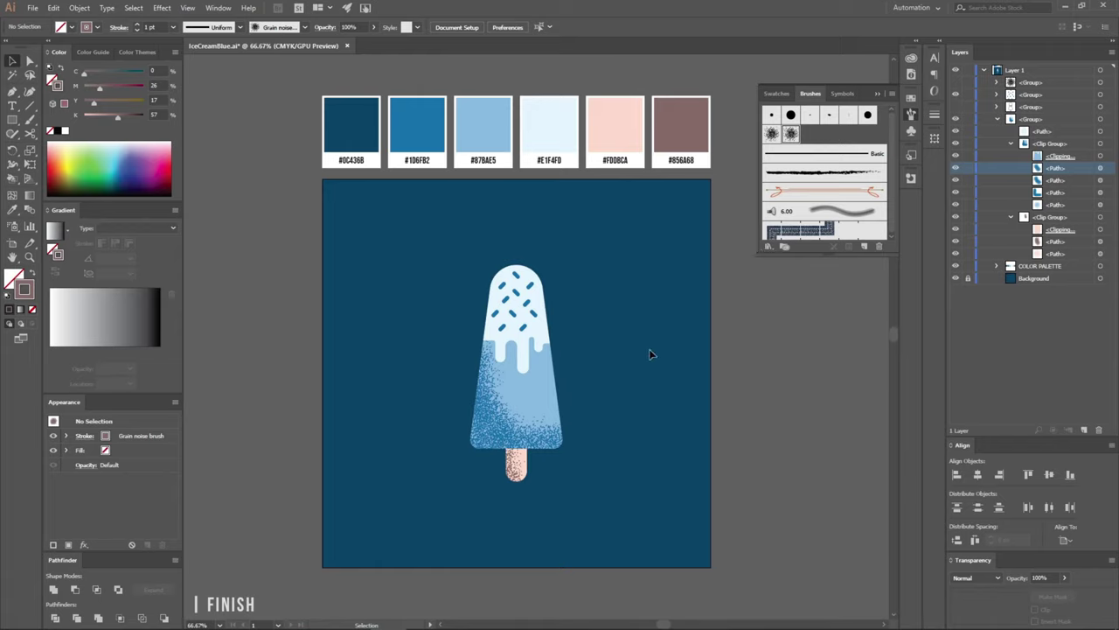
{"action": "left_click", "coordinate": [882, 87]}
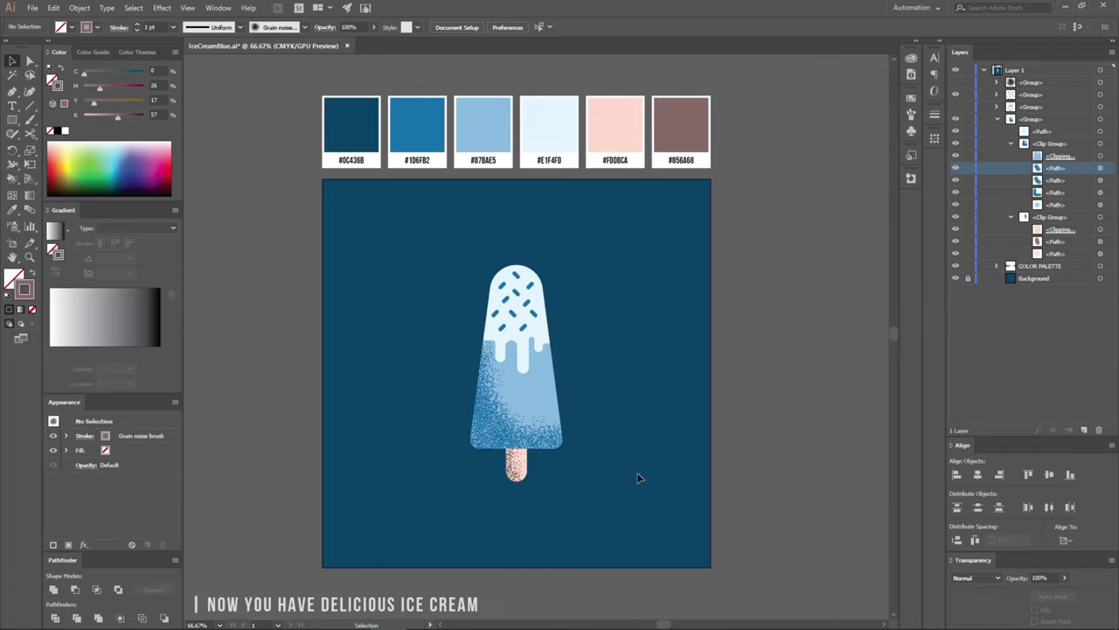